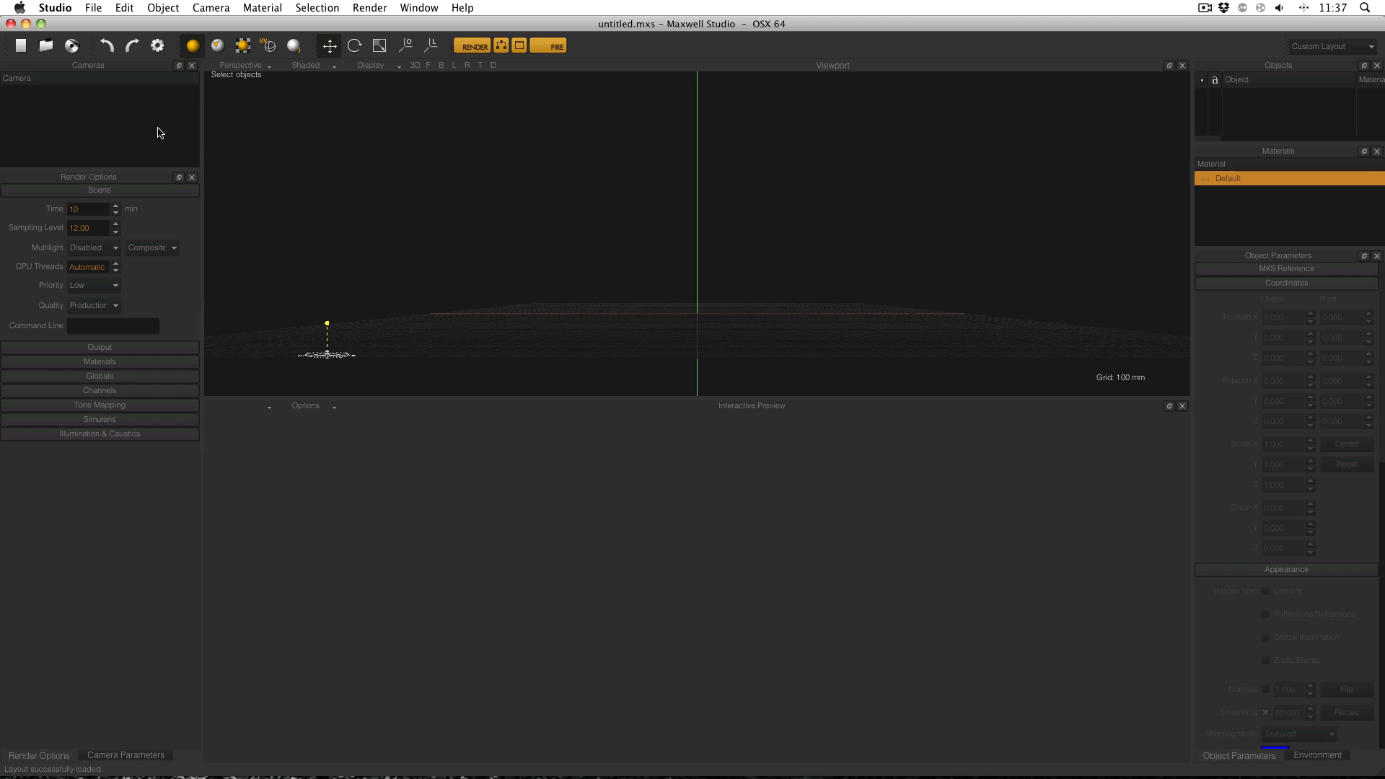
Add a new camera named Camera from the Cameras panel's right-click menu.
left_click(209, 7)
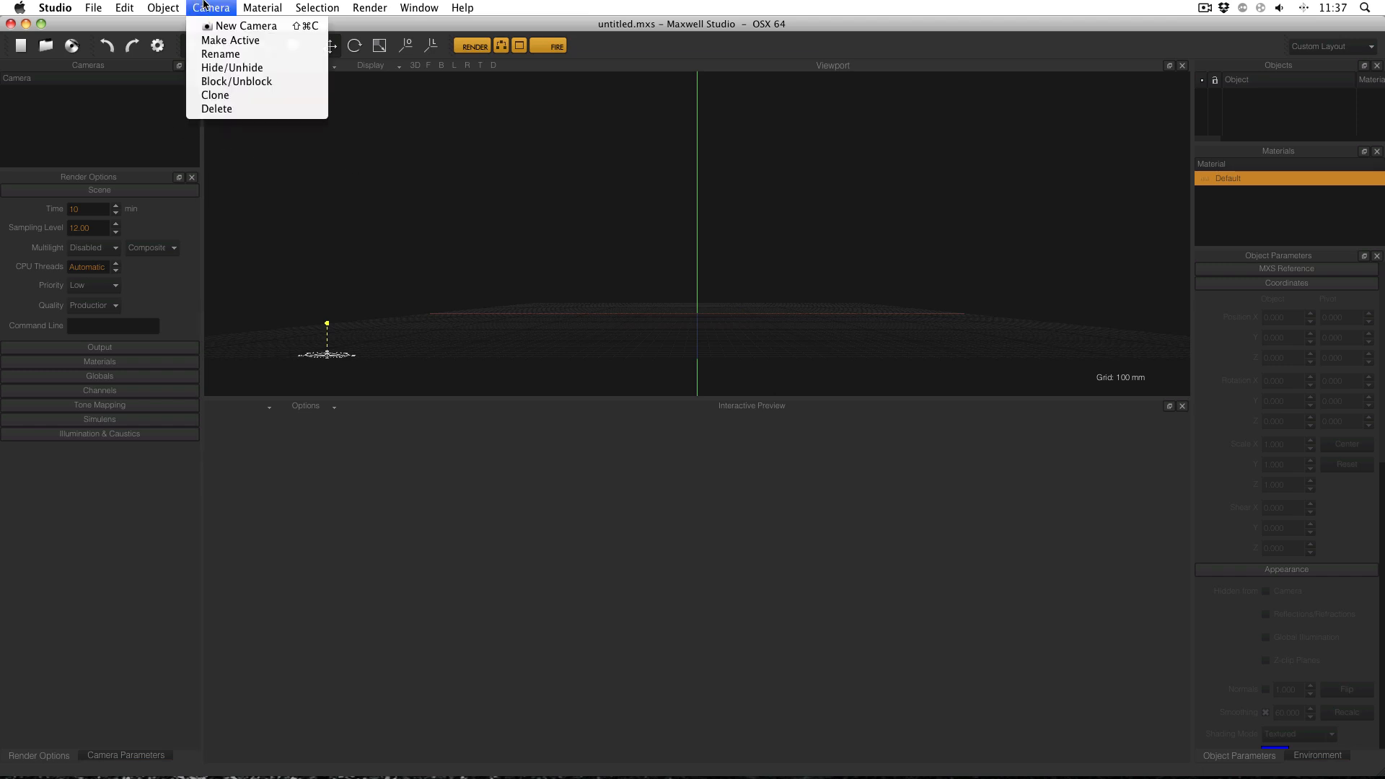
left_click(277, 28)
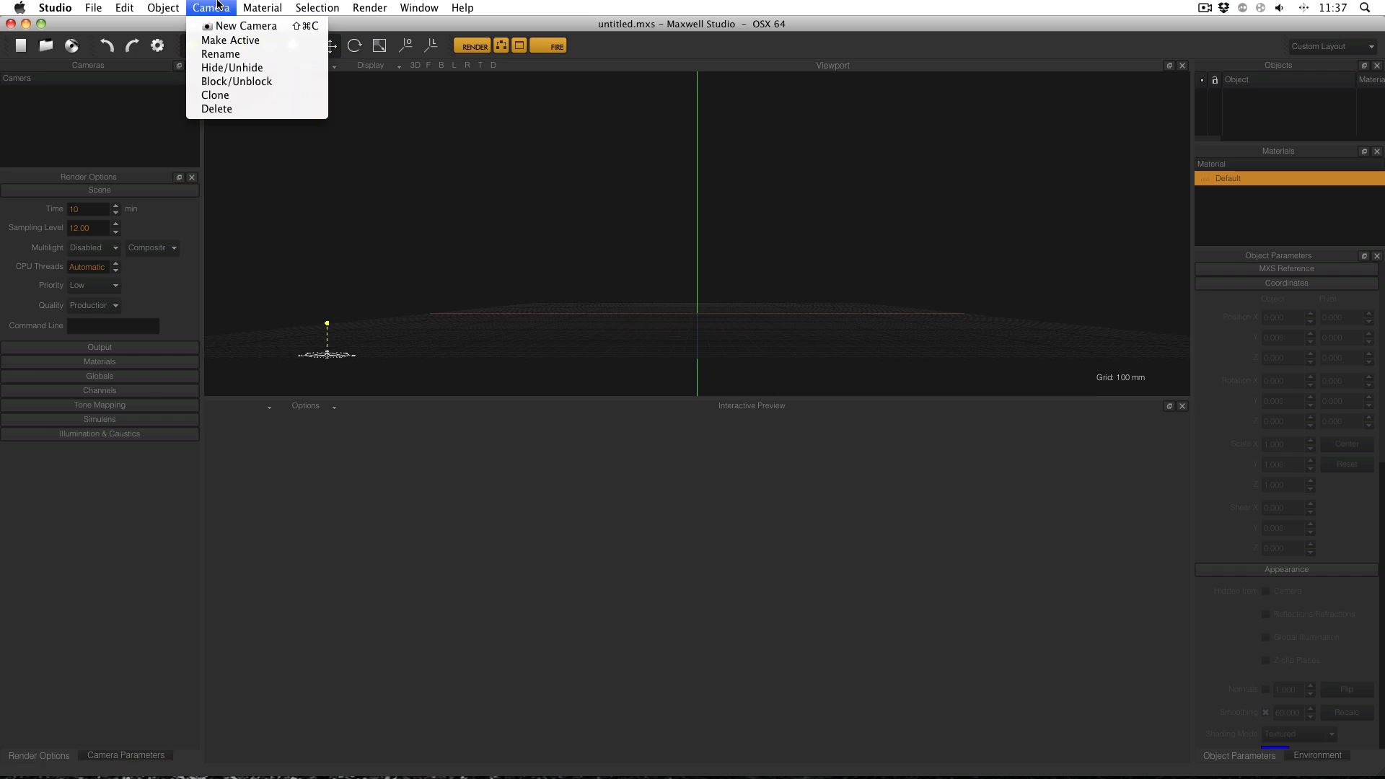
right_click(74, 111)
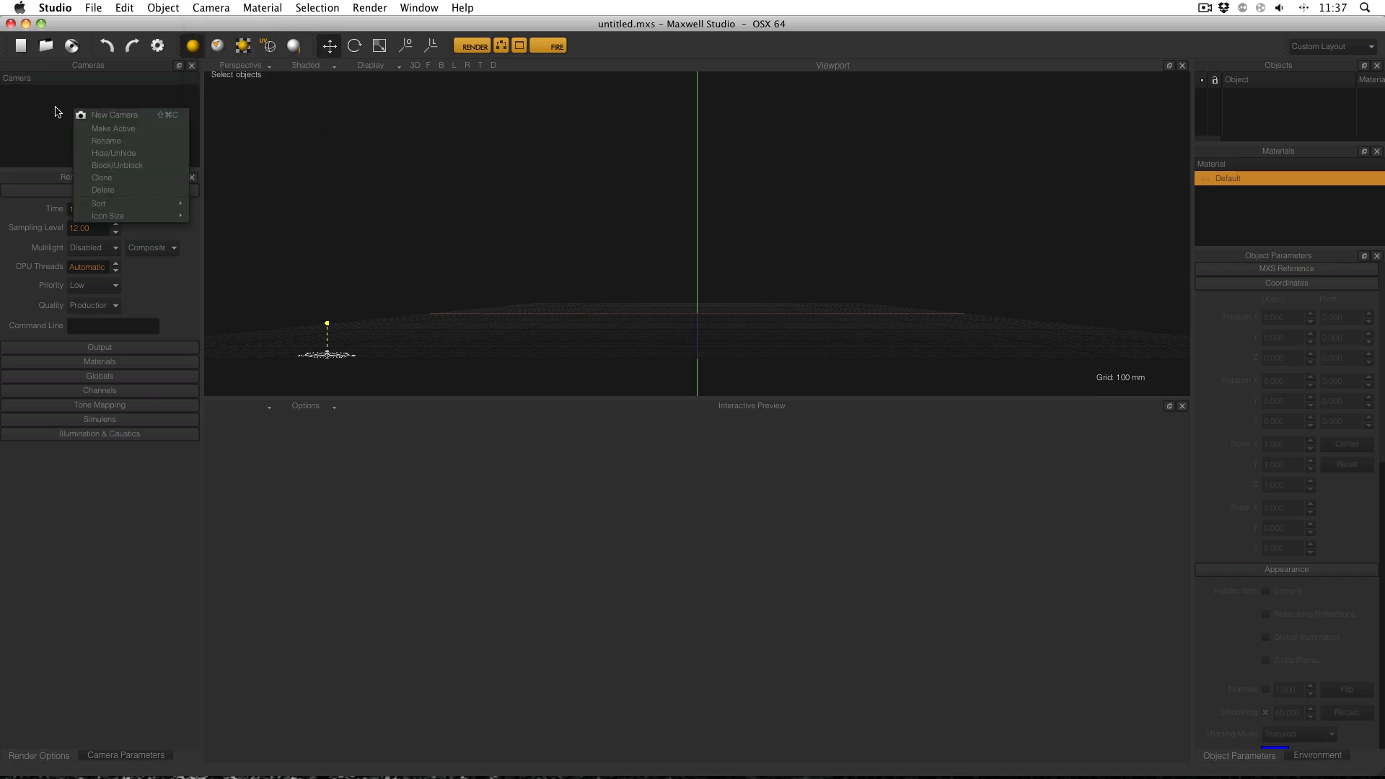
left_click(115, 116)
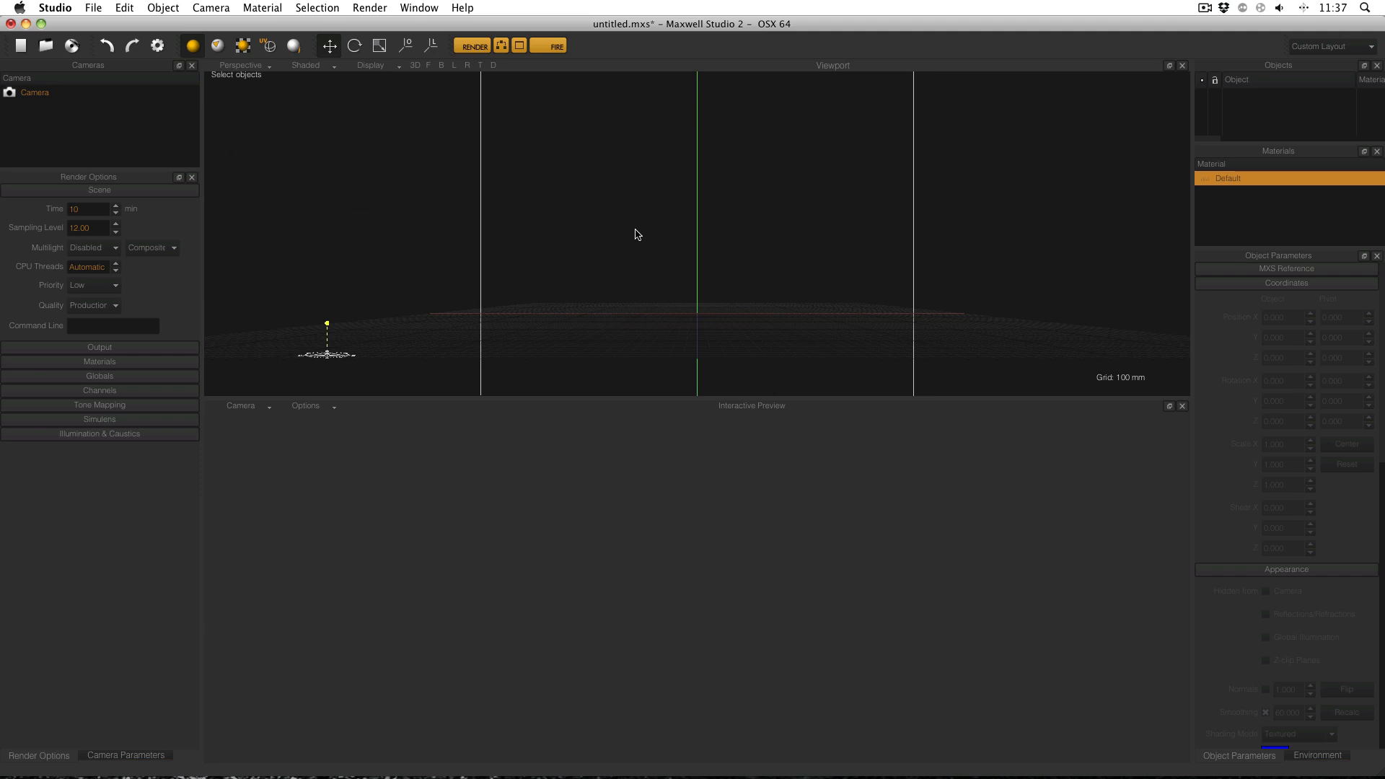
scroll(638, 235, "down", 6)
Orbit around Camera's frustum, then view the scene through Camera at focal distance 8.062.
scroll(637, 232, "up", 2)
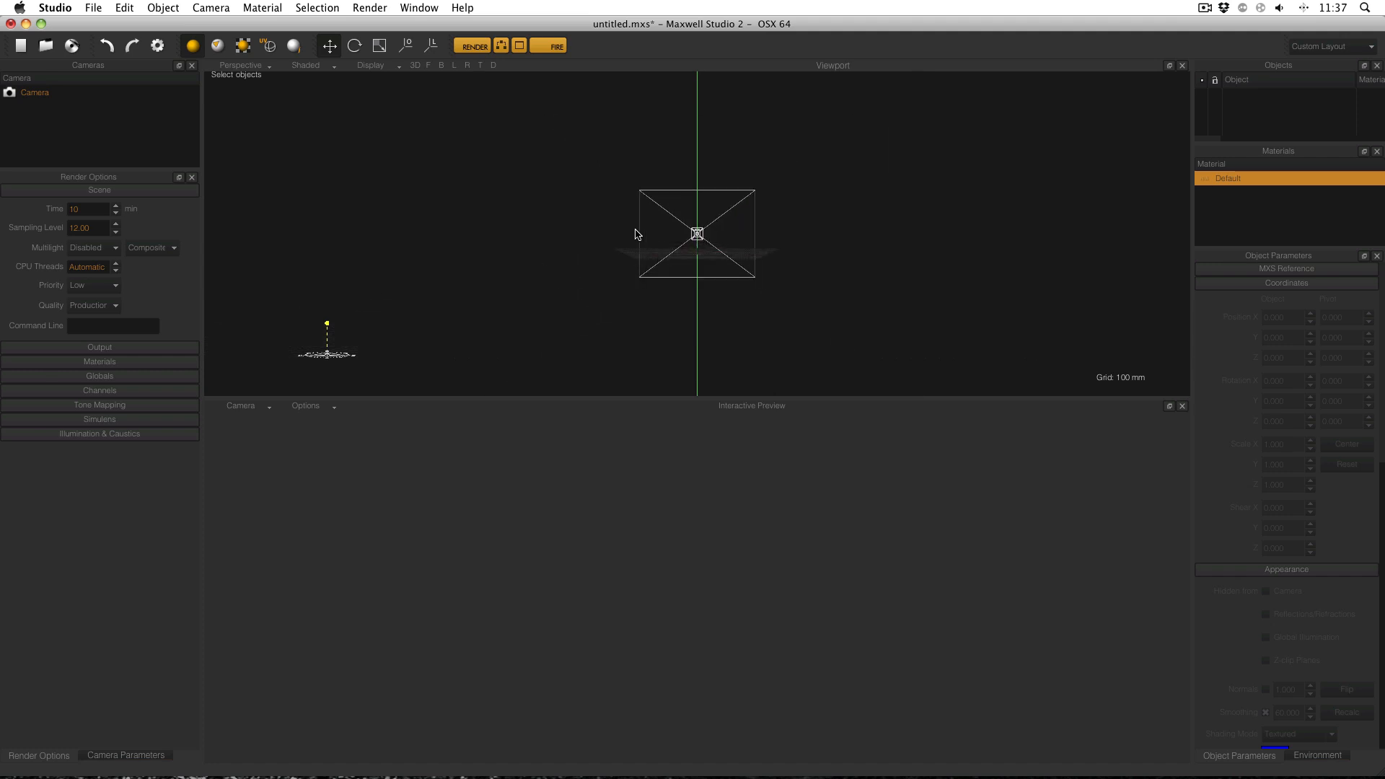
left_click_drag(606, 203, 804, 242, "alt")
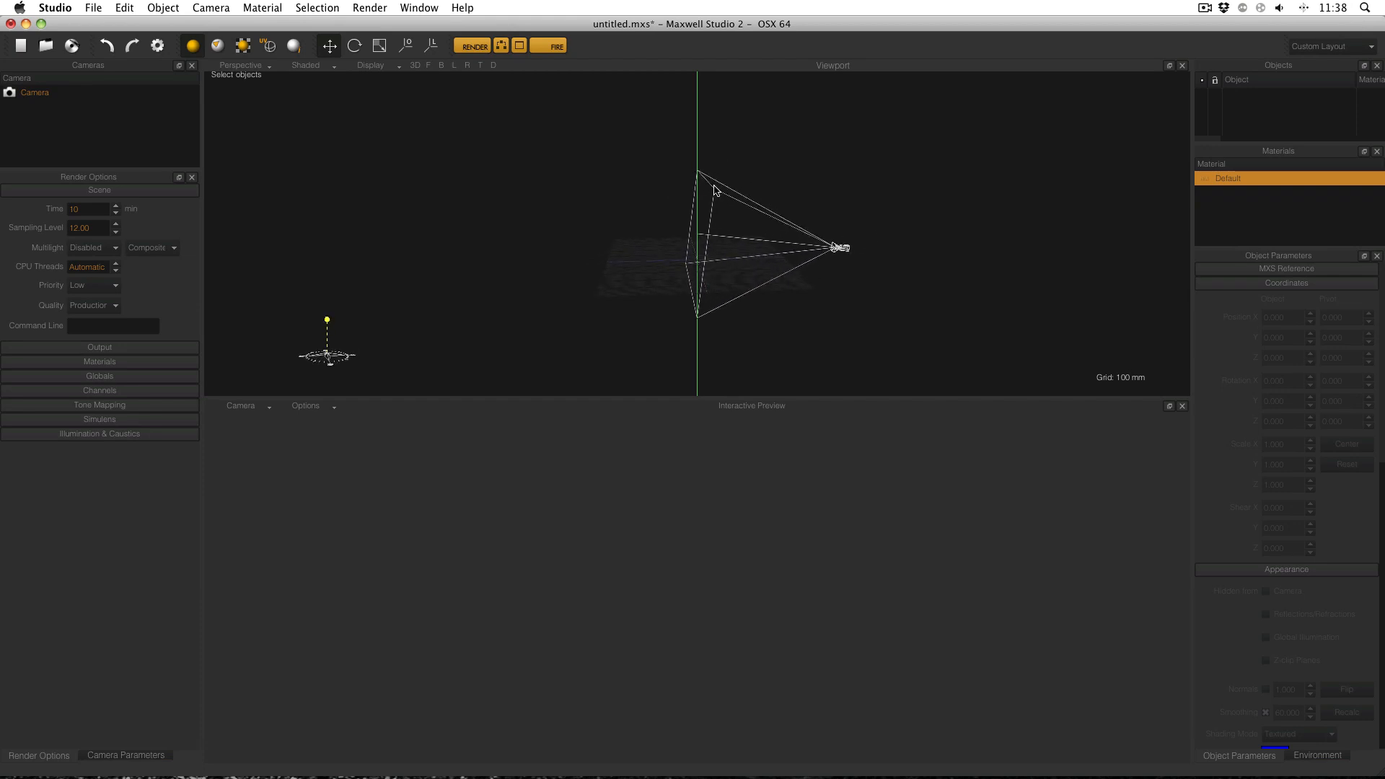
mouse_move(714, 189)
left_mouse_down("alt")
mouse_move(847, 219)
mouse_move(551, 210)
mouse_move(815, 210)
mouse_move(714, 214)
left_mouse_up("alt")
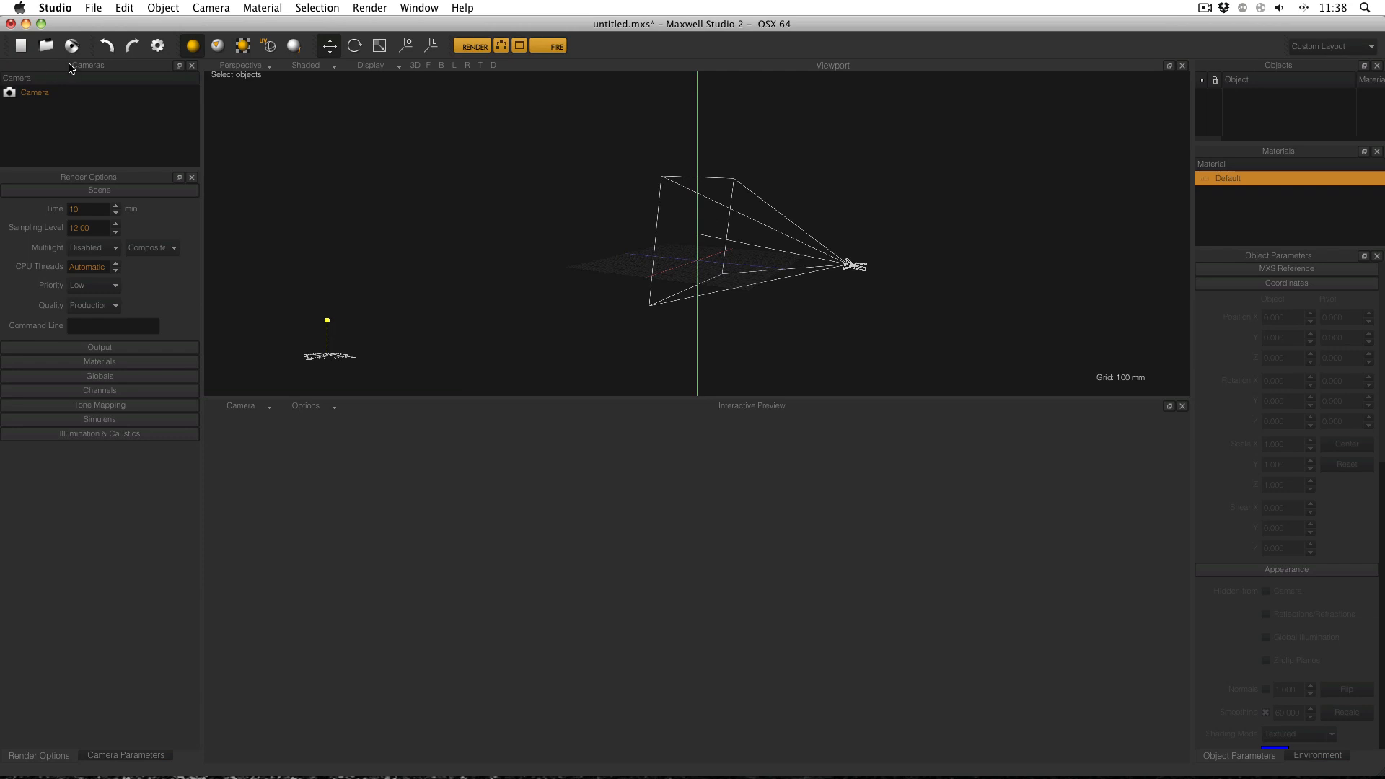
double_click(34, 92)
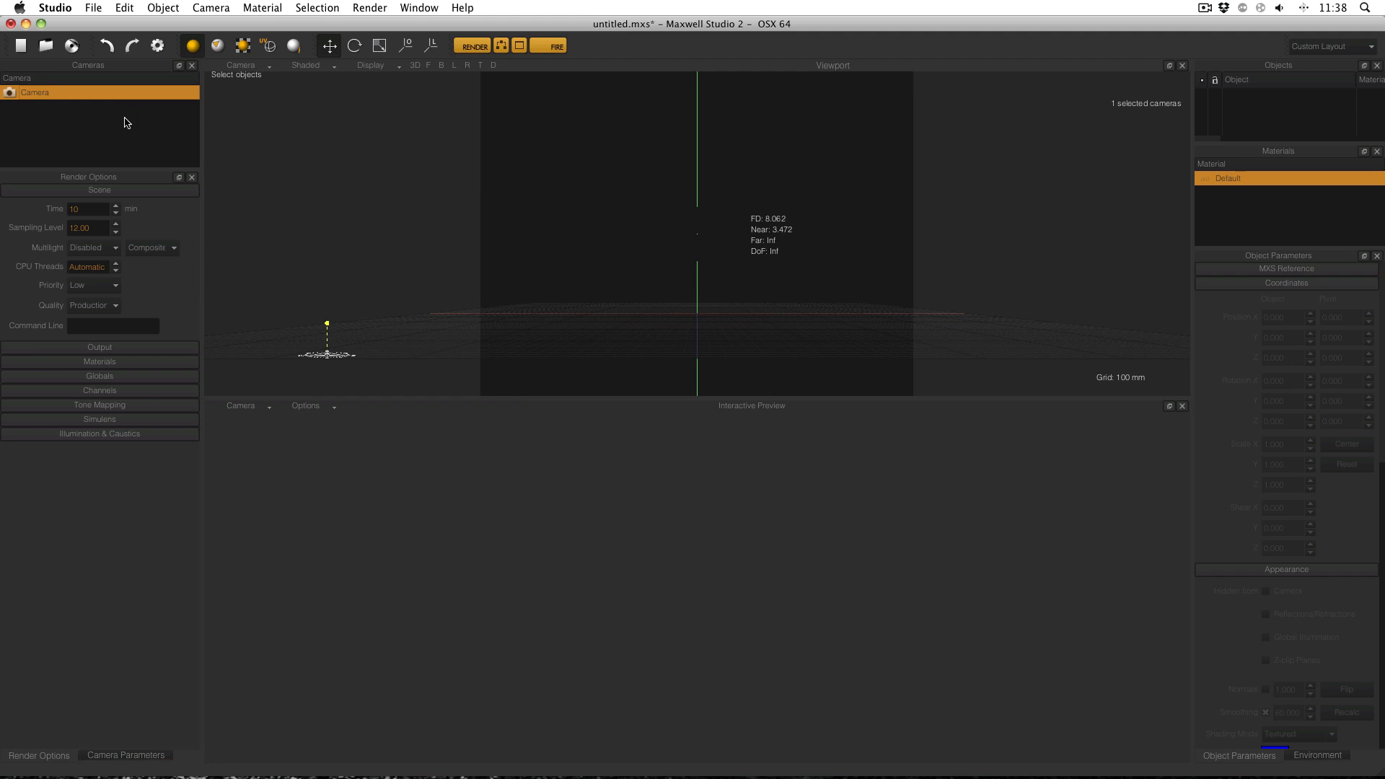
Switch the viewport back to Perspective and deselect the camera.
left_click(245, 66)
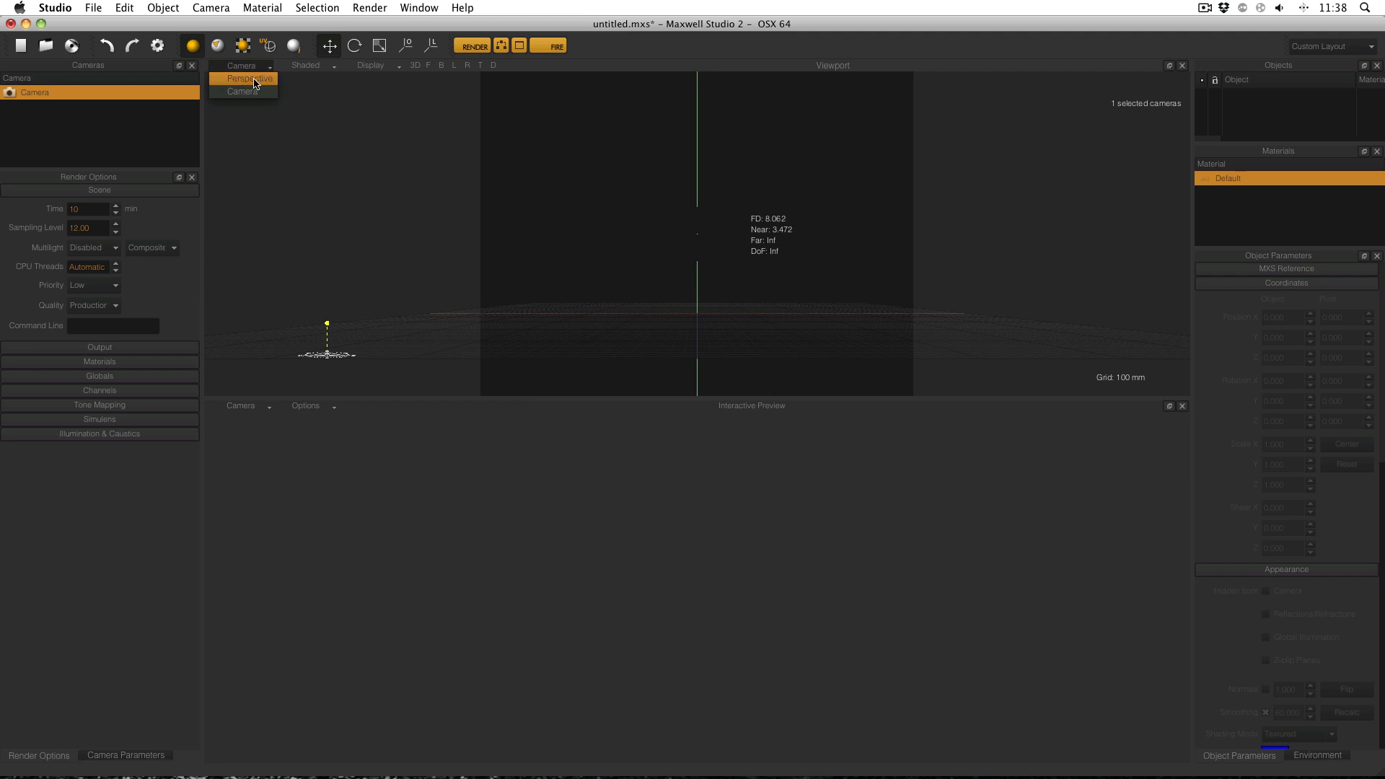
left_click(253, 80)
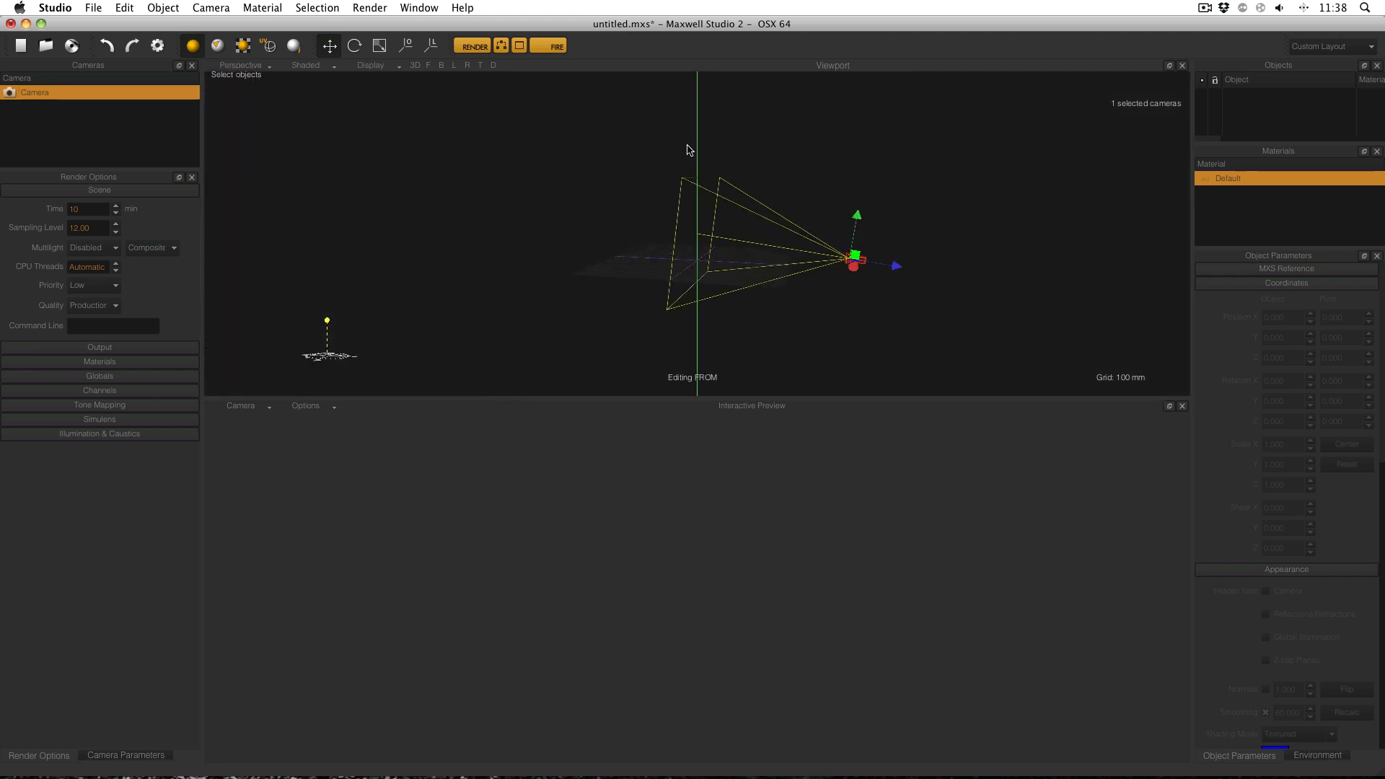
left_click(61, 123)
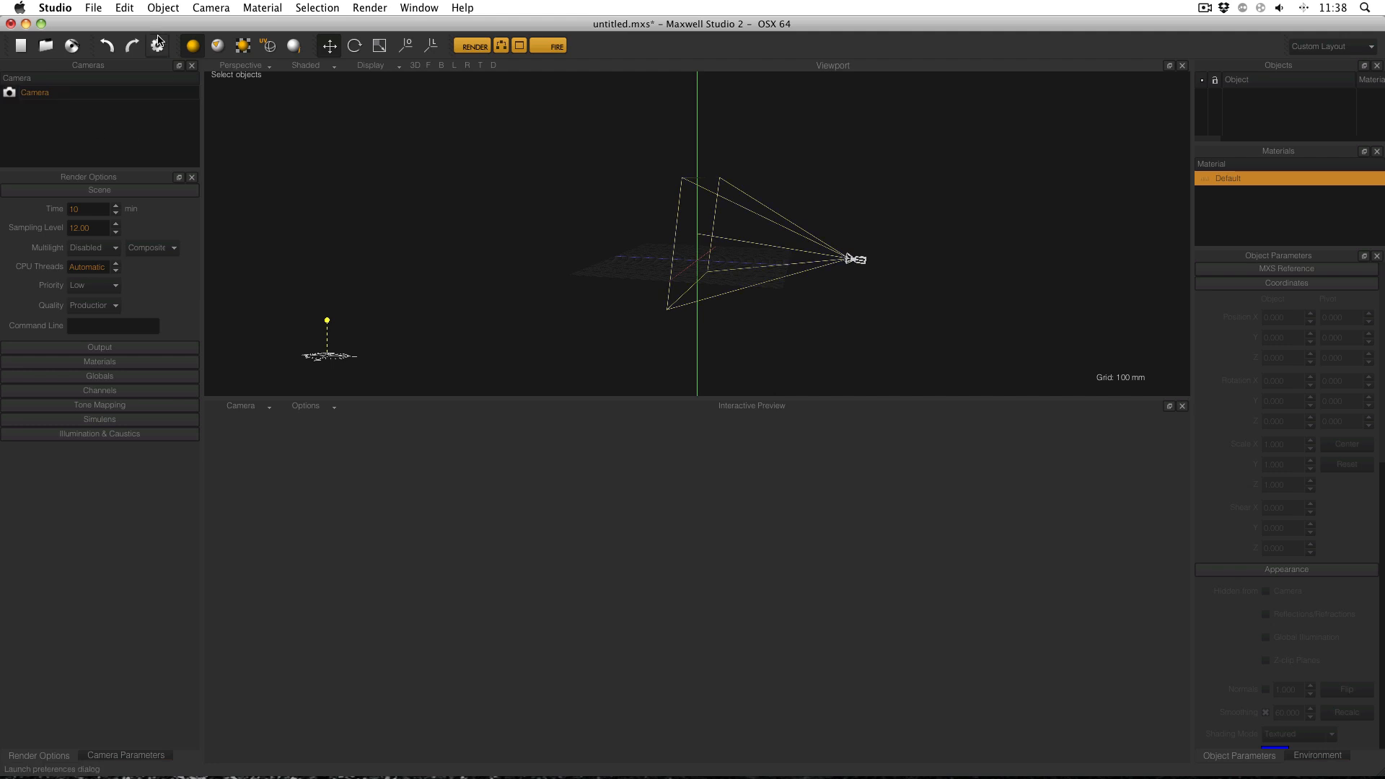
left_click(209, 7)
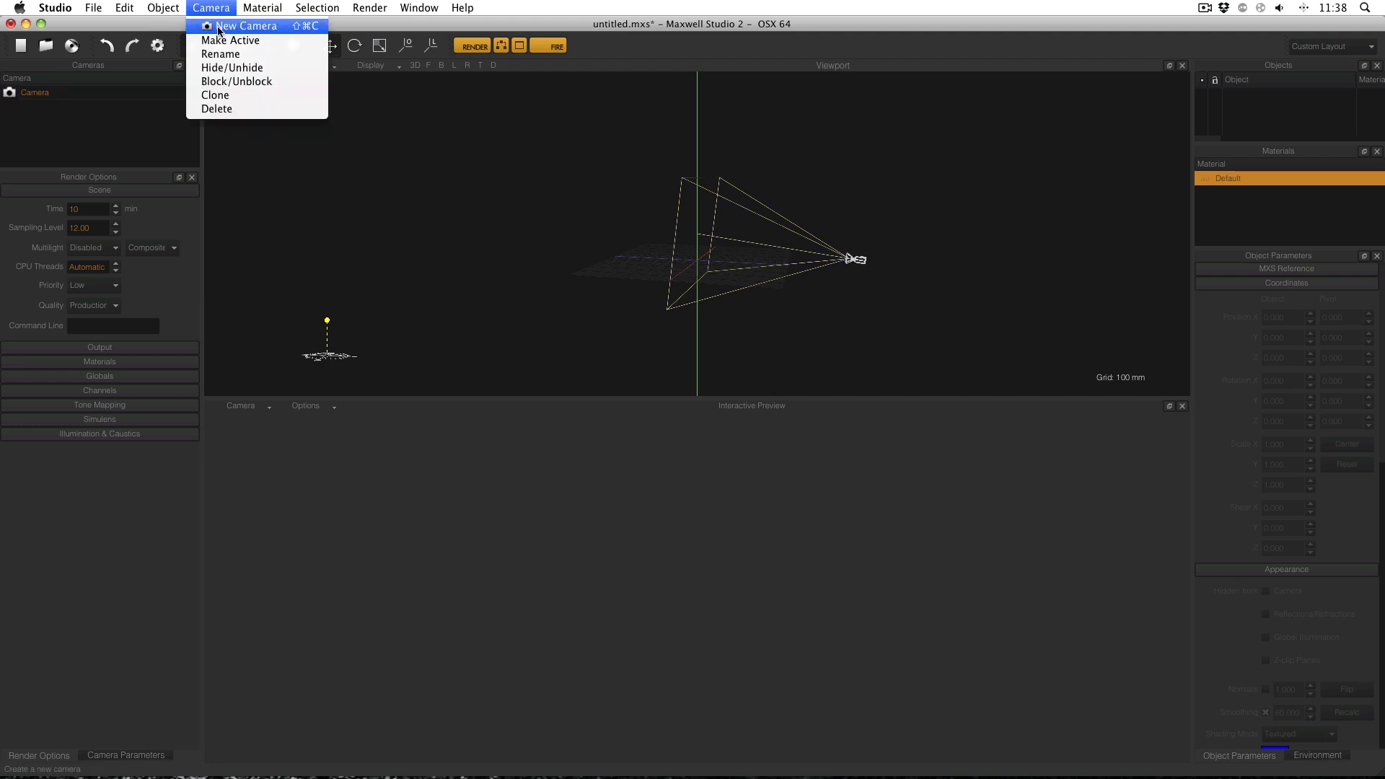
Create Camera_1 and orbit the perspective view to compare both camera frustums.
left_click(219, 29)
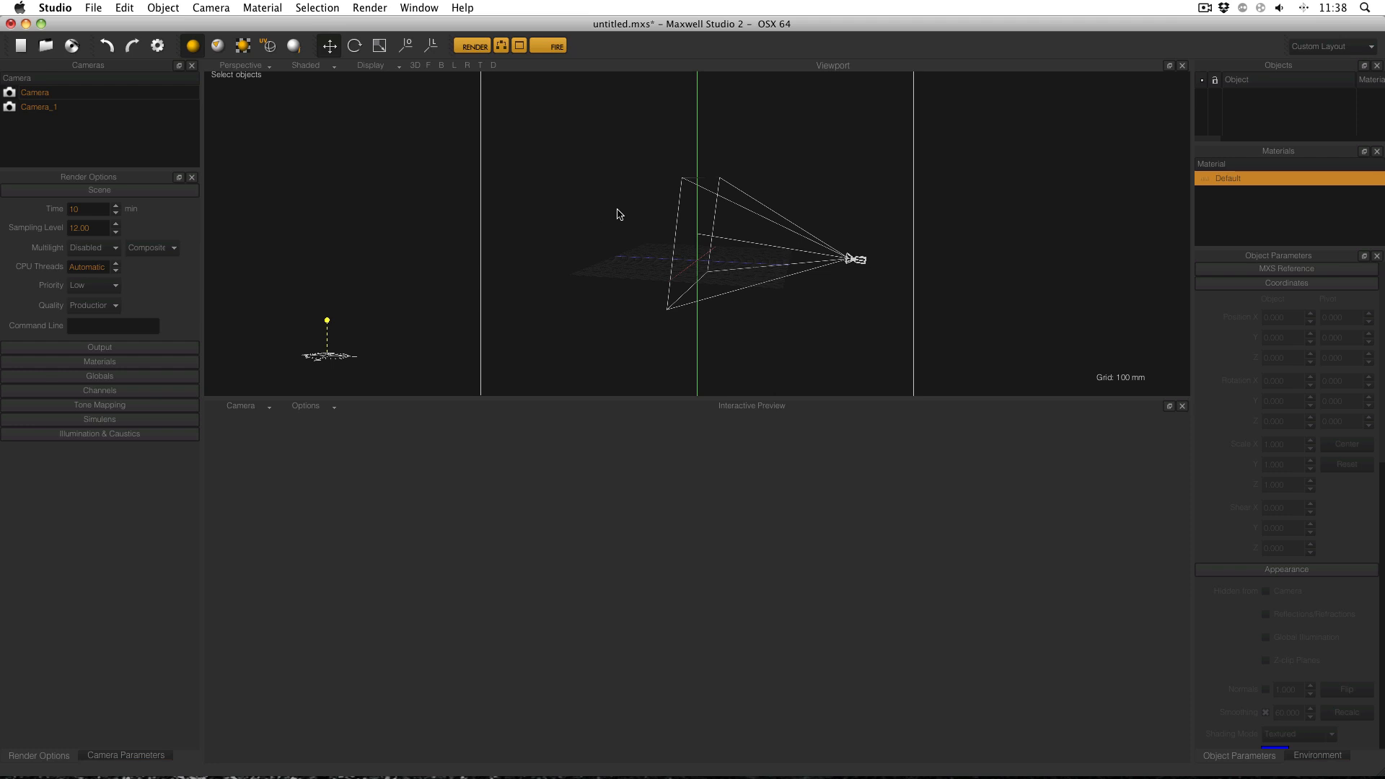
scroll(620, 196, "up", 5)
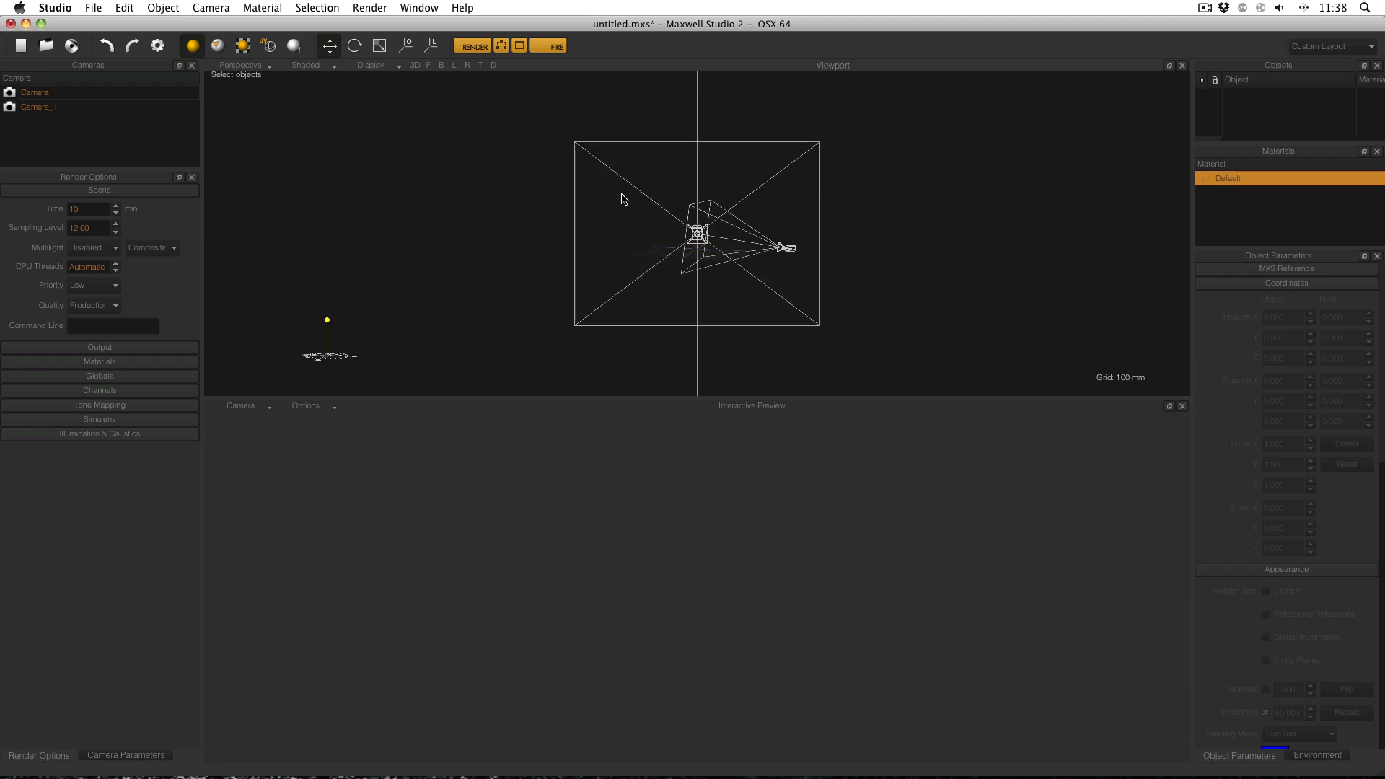
left_click_drag(673, 191, 704, 260, "alt")
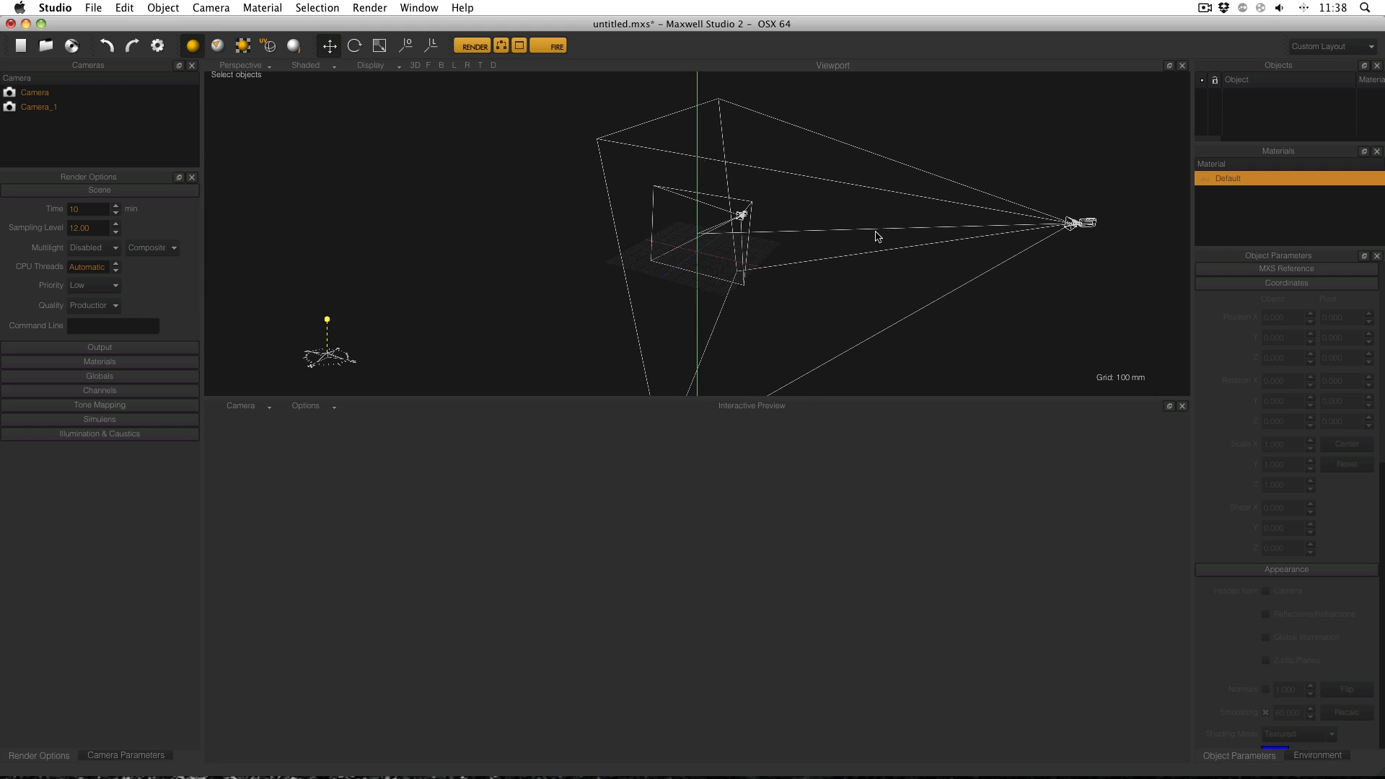
left_click_drag(703, 235, 647, 202, "alt")
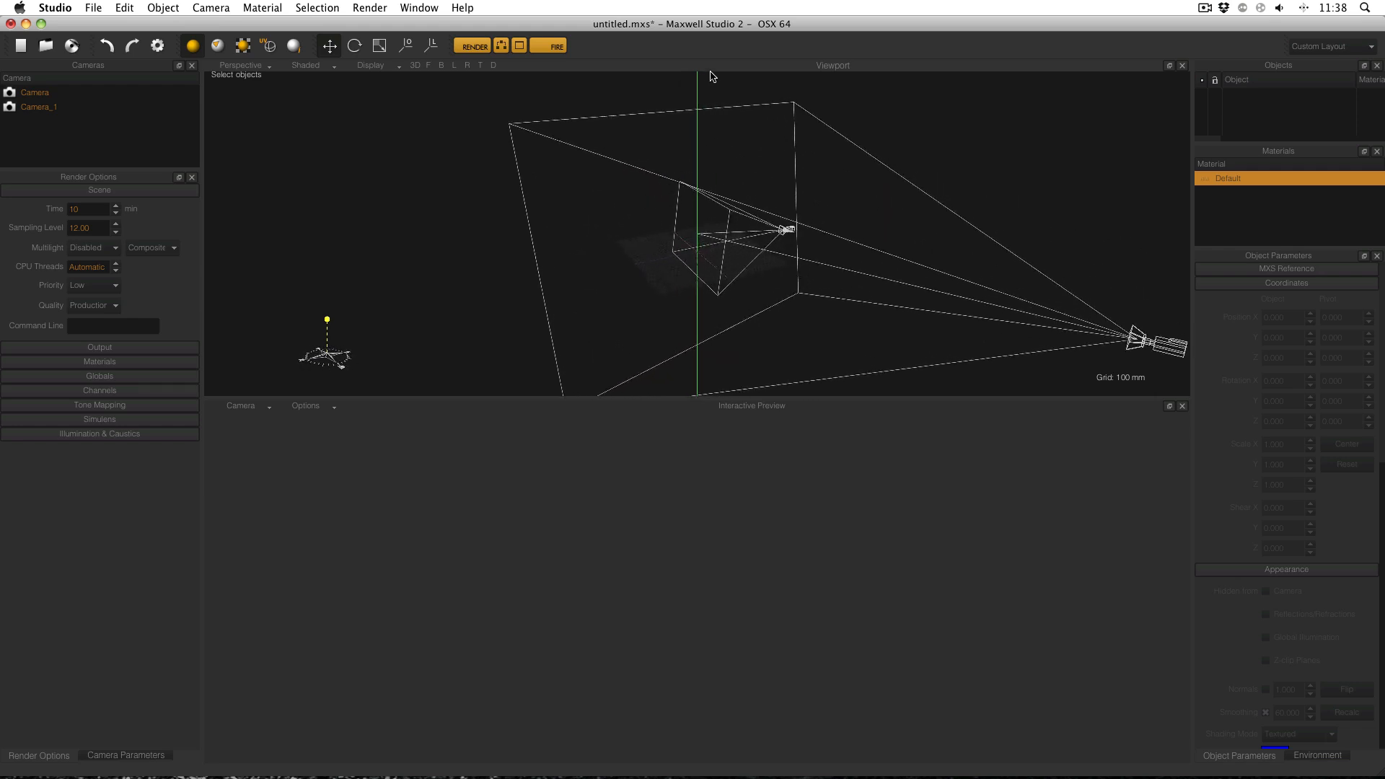
left_click_drag(856, 168, 543, 177, "alt")
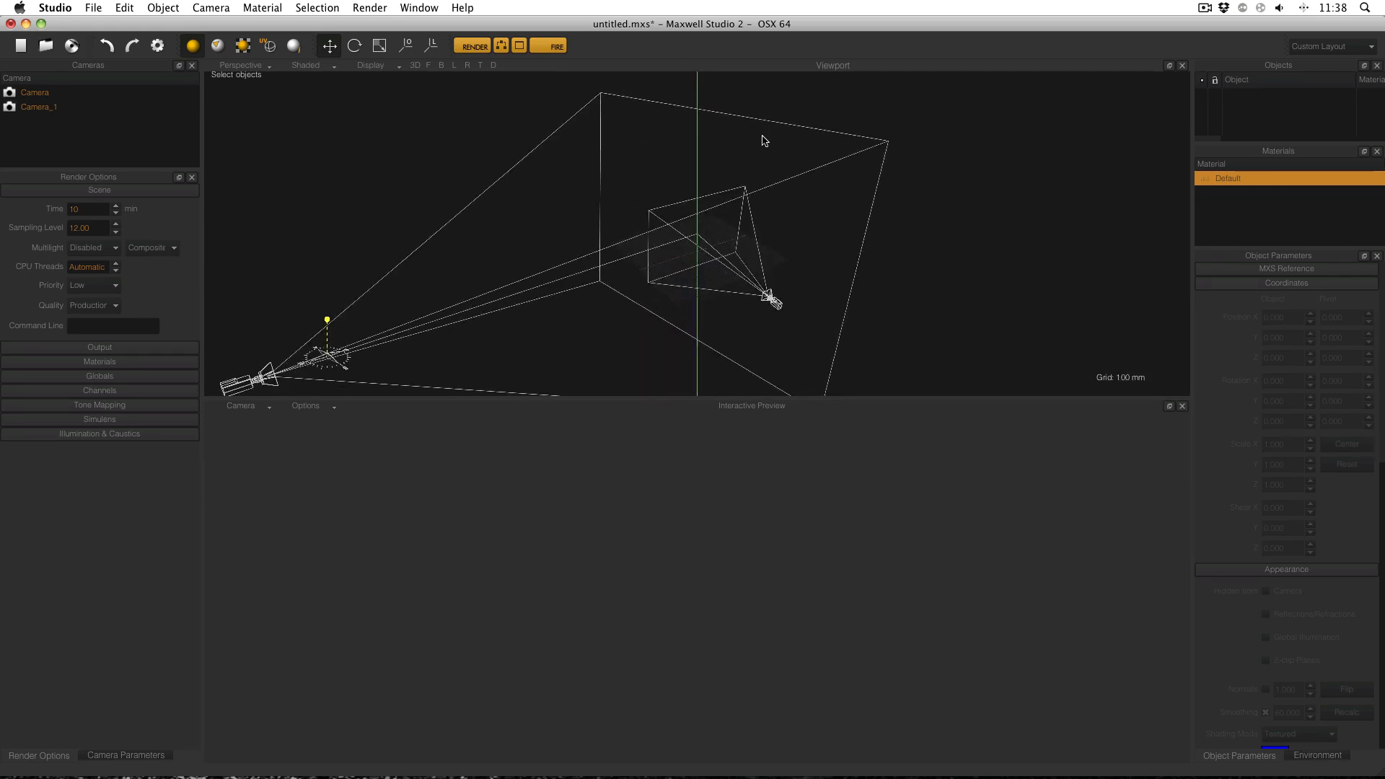
left_click_drag(764, 141, 535, 163, "alt")
left_click_drag(838, 213, 537, 145, "alt")
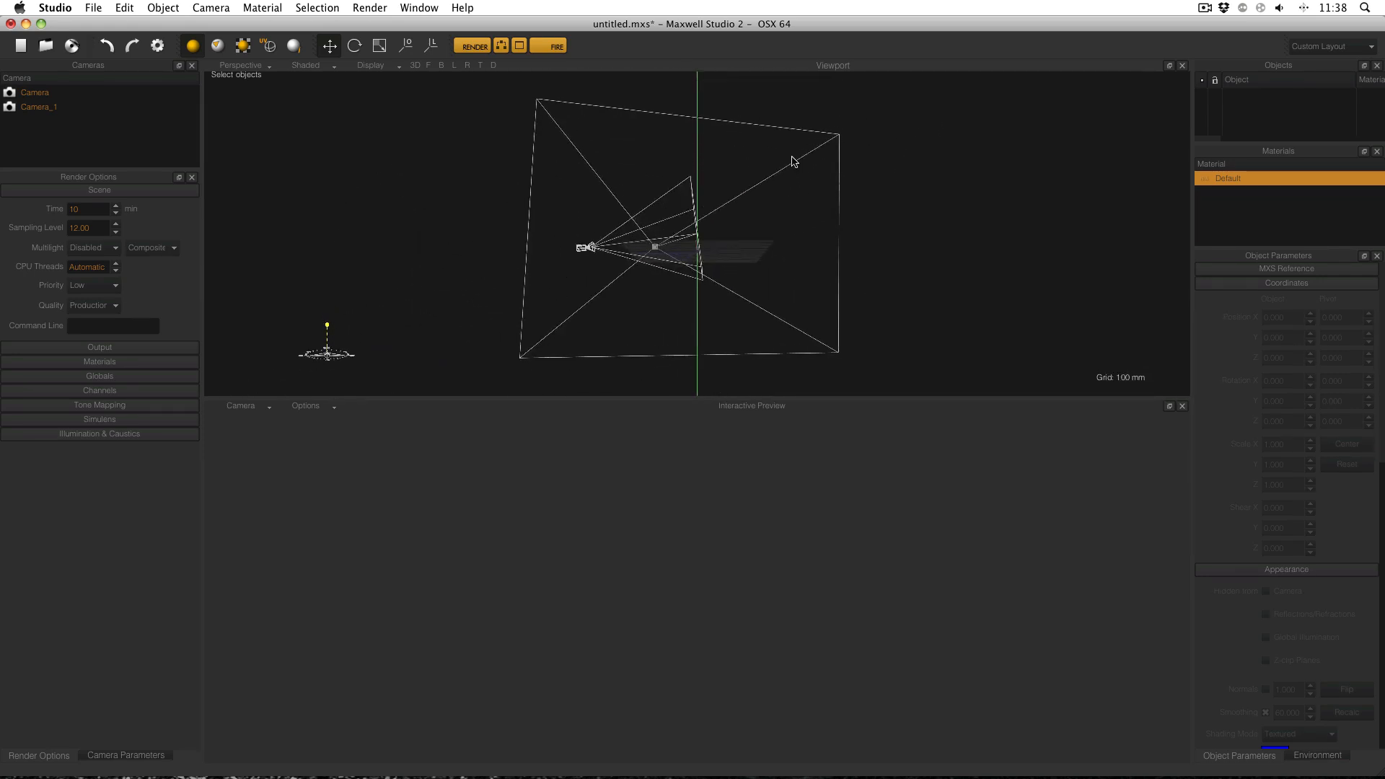
left_click_drag(793, 161, 628, 195, "alt")
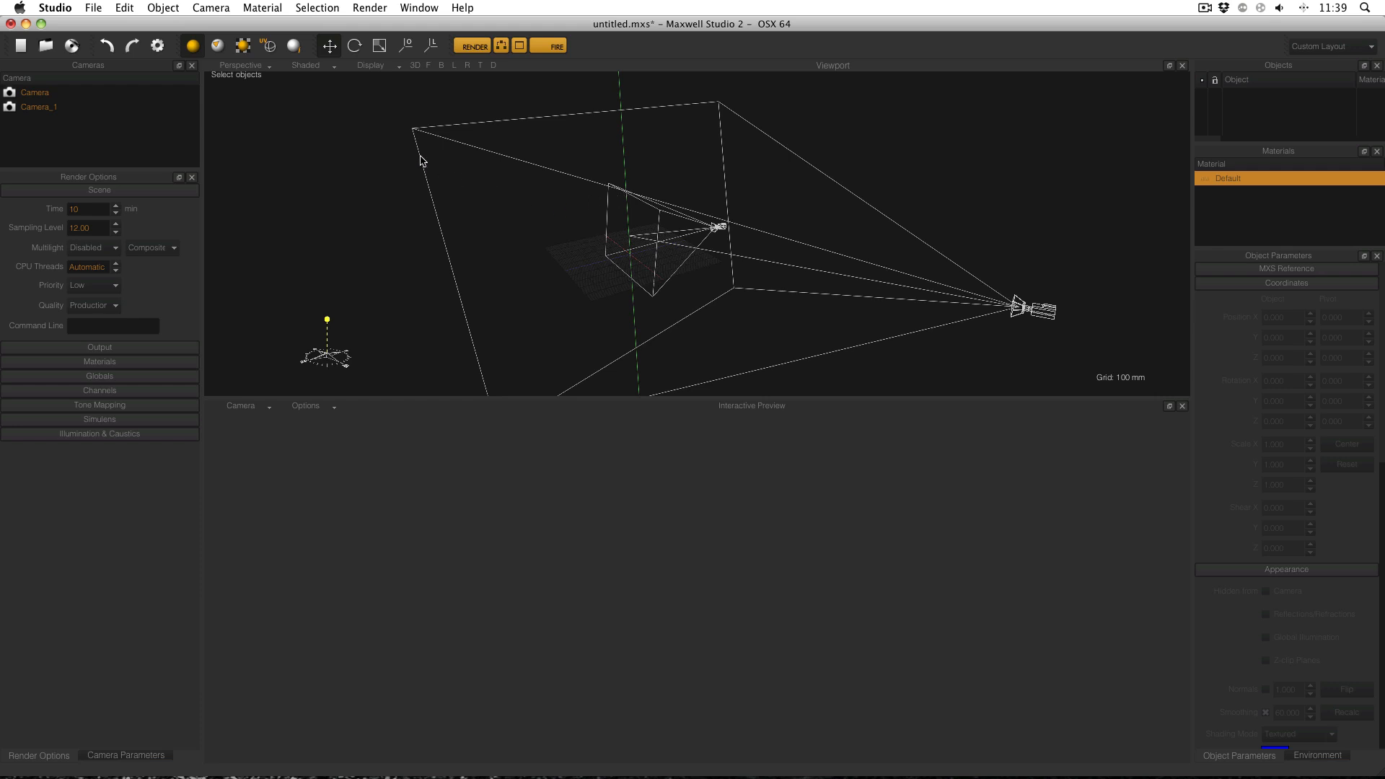
Orbit the perspective view around the two camera frustums.
left_click(261, 66)
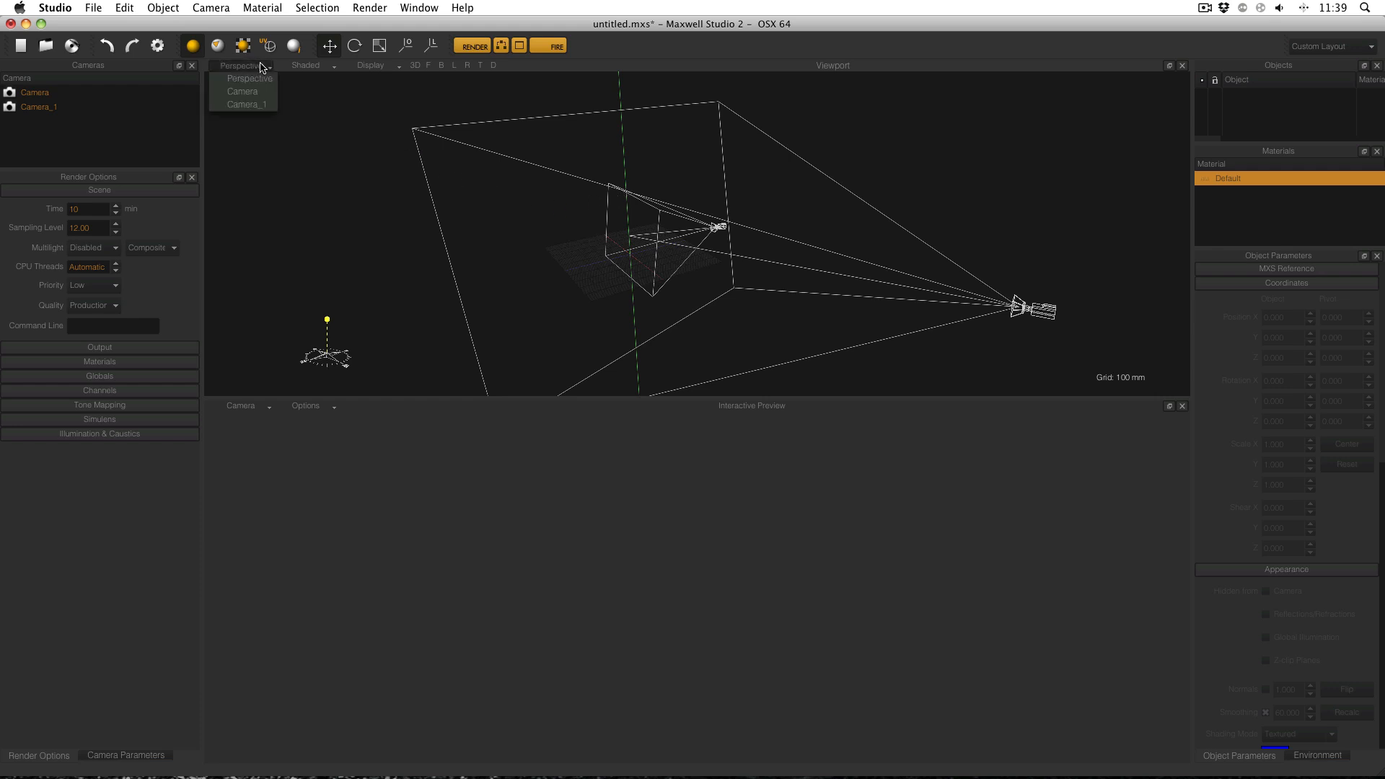
left_click(261, 67)
left_click_drag(466, 265, 726, 244, "alt")
left_click_drag(757, 195, 561, 220, "alt")
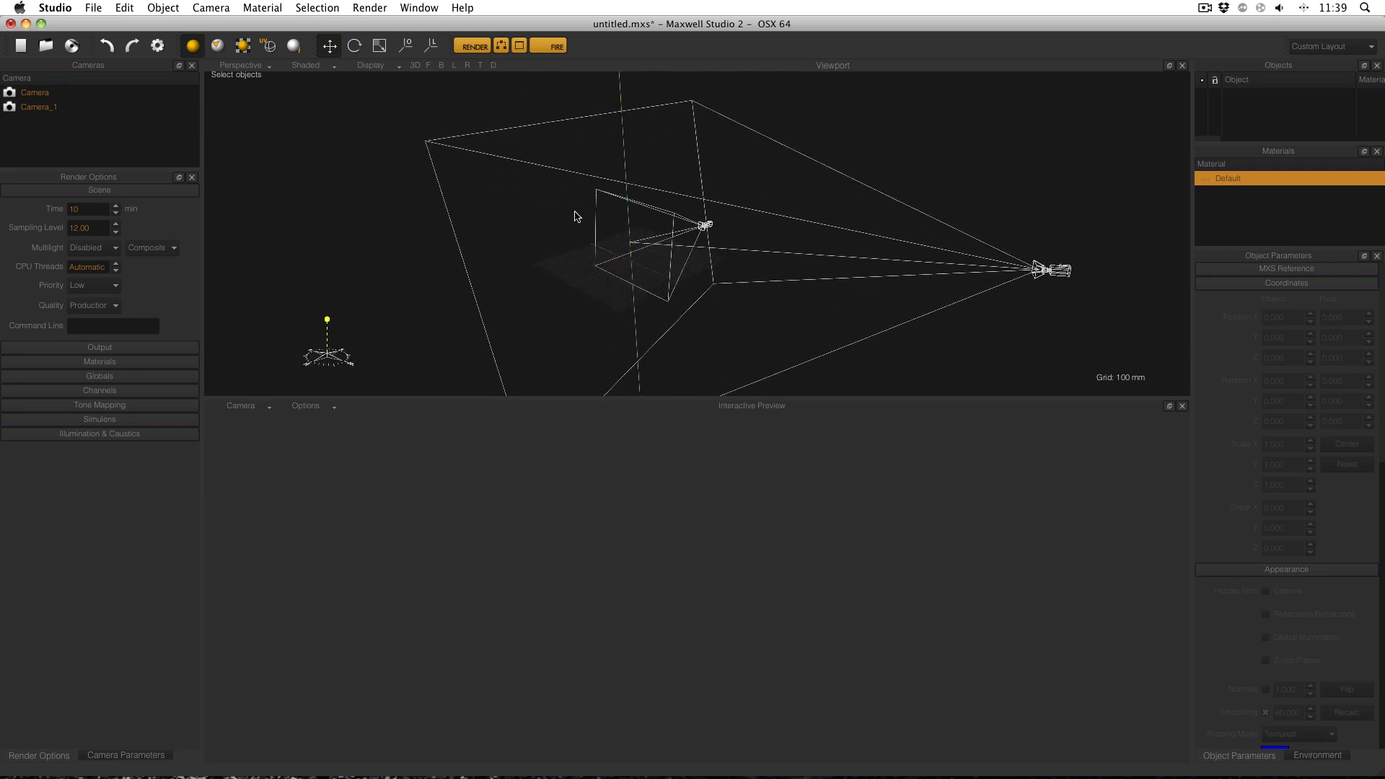
left_click_drag(662, 197, 436, 170, "alt")
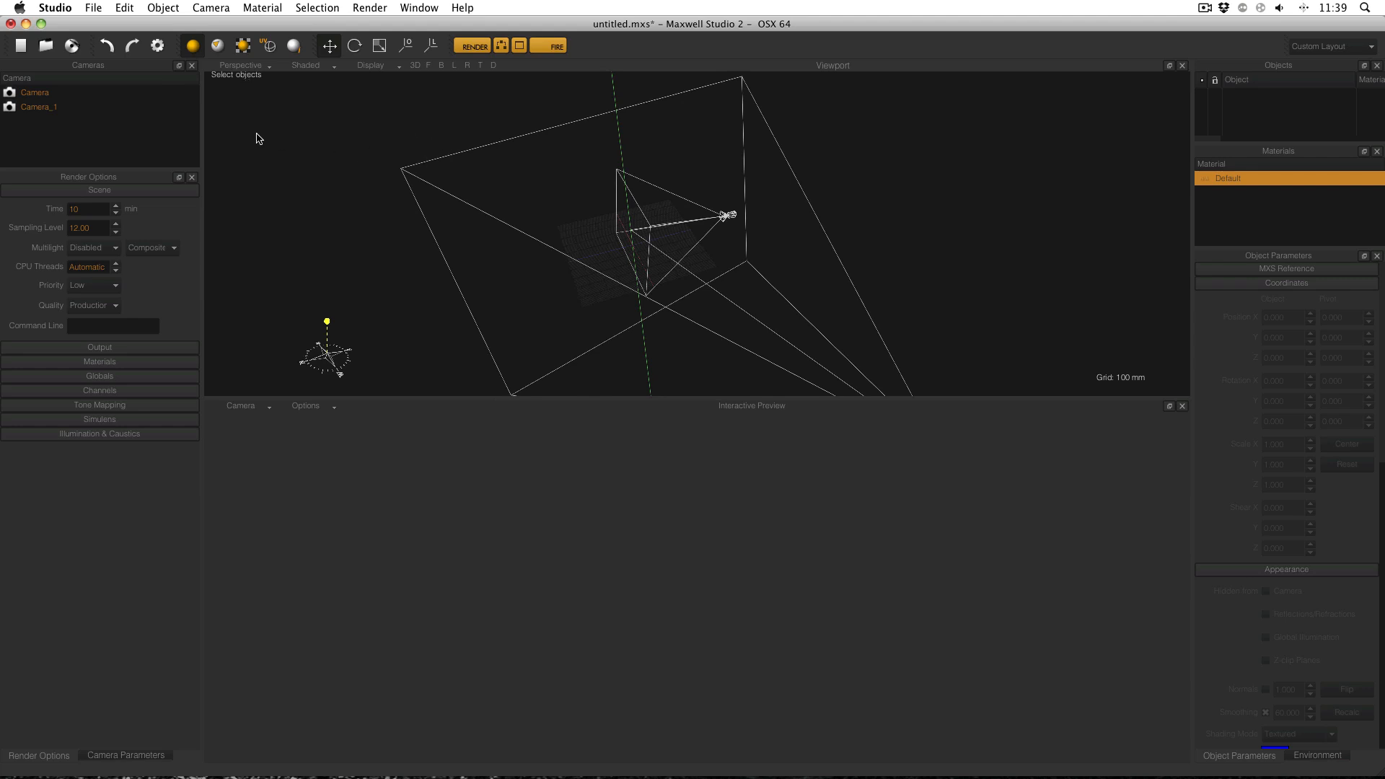
Look through Camera_1 and swing it around the scene to focal distance 8.375.
double_click(54, 108)
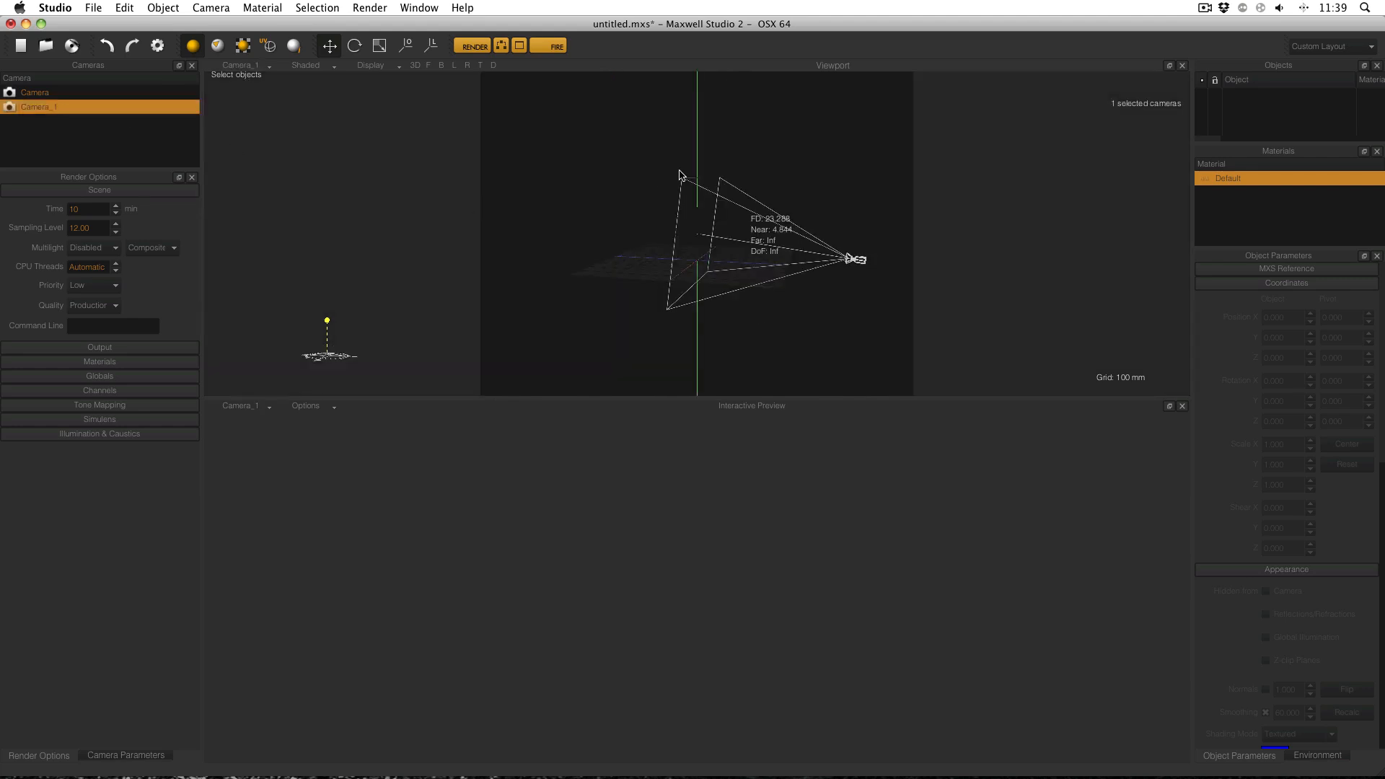
left_click_drag(633, 173, 897, 198, "alt")
scroll(637, 192, "up", 5)
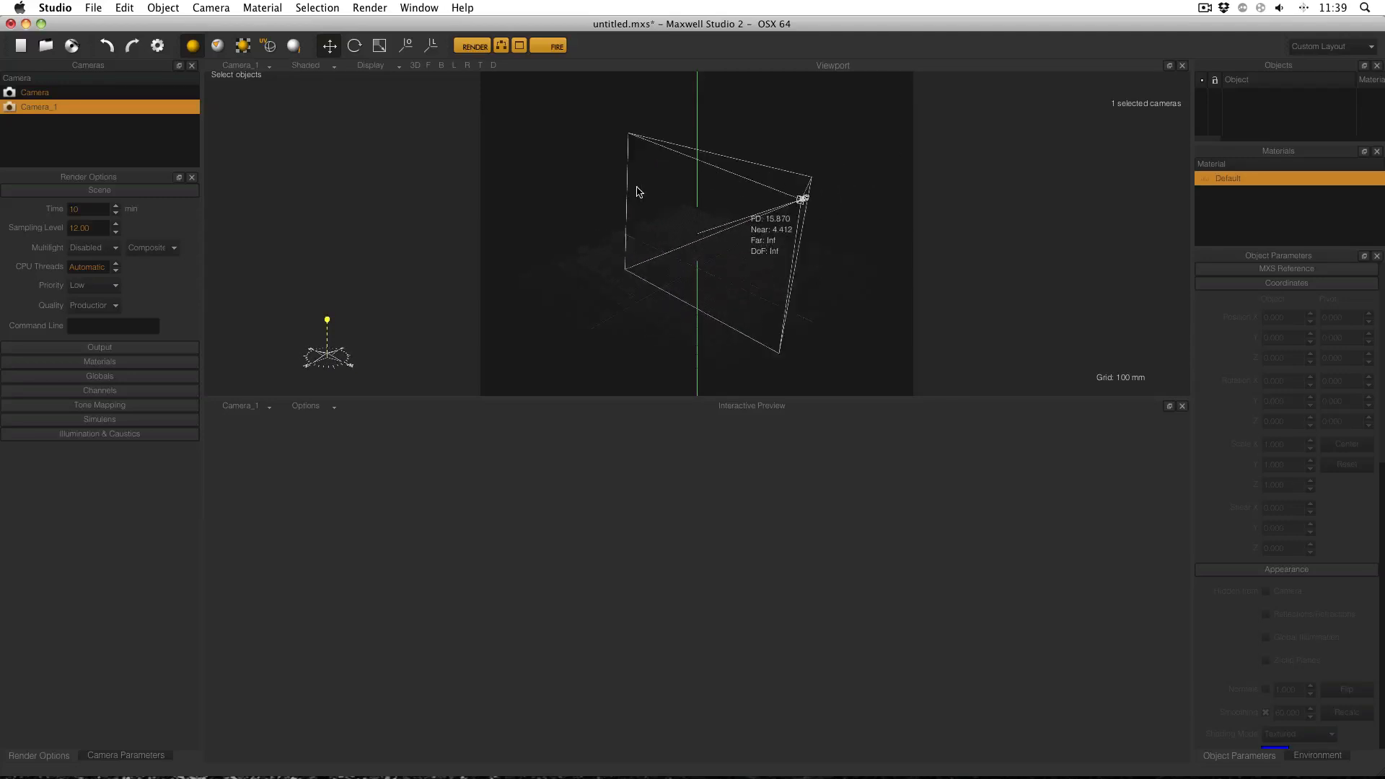
Return the viewport to Perspective and orbit to see the frustums from outside.
left_click(259, 66)
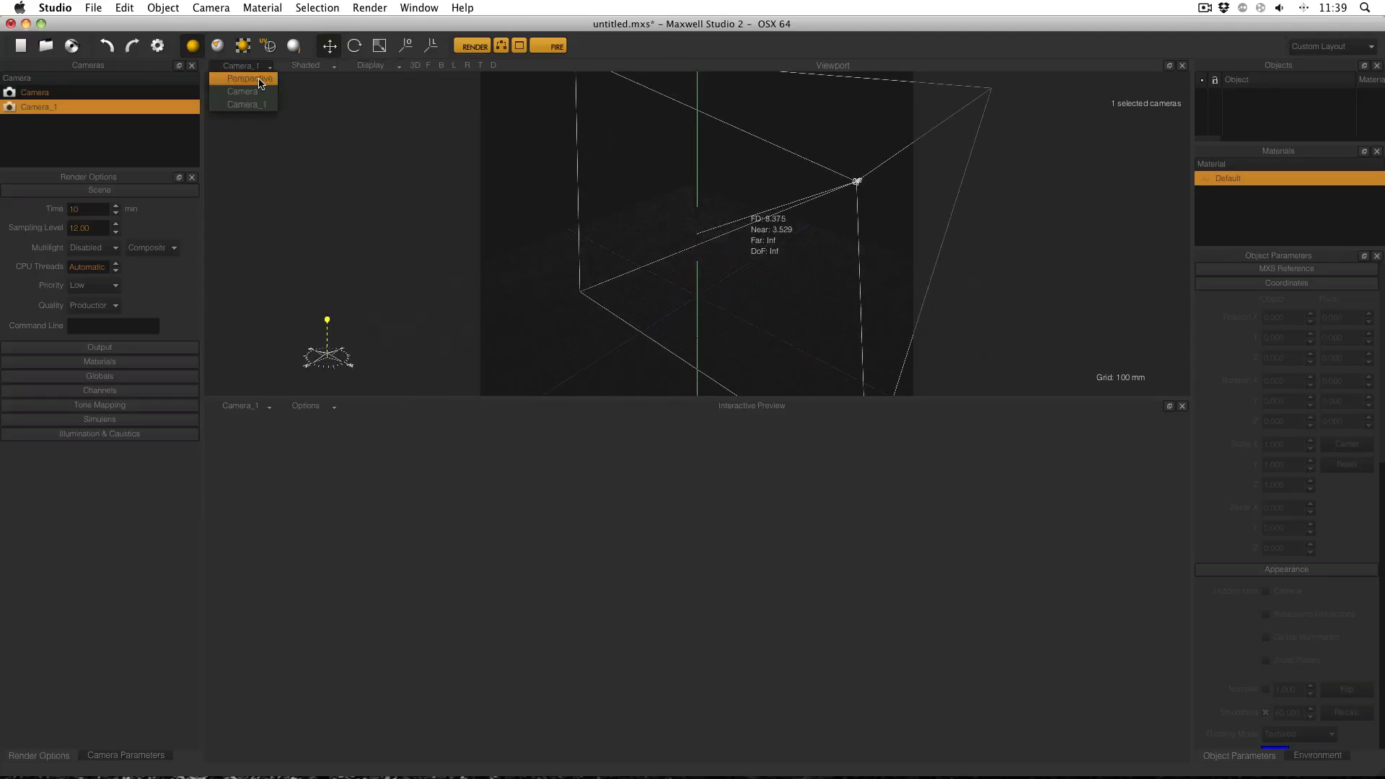
left_click(260, 82)
left_click_drag(648, 249, 626, 174, "alt")
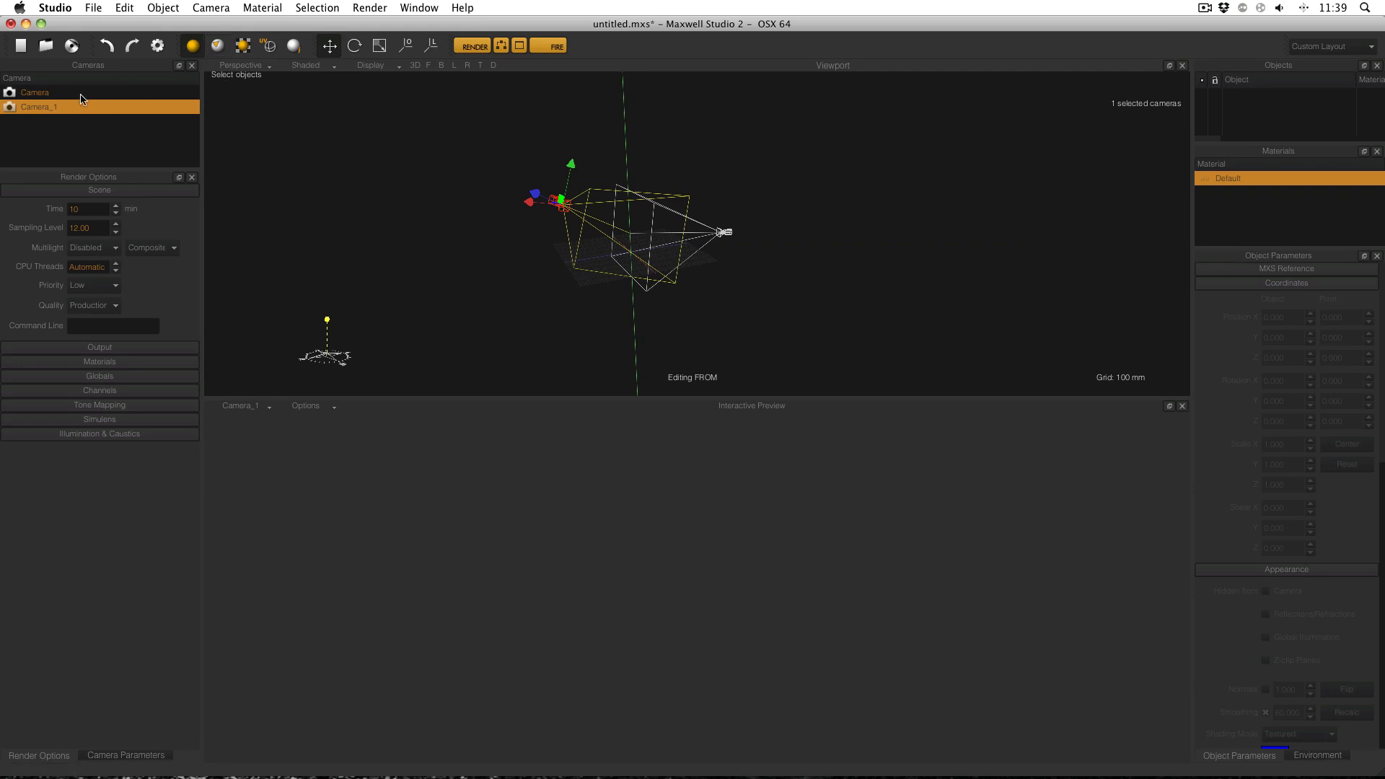
Compare the views through Camera_1 and Camera, then make Camera_1 the active camera.
double_click(60, 108)
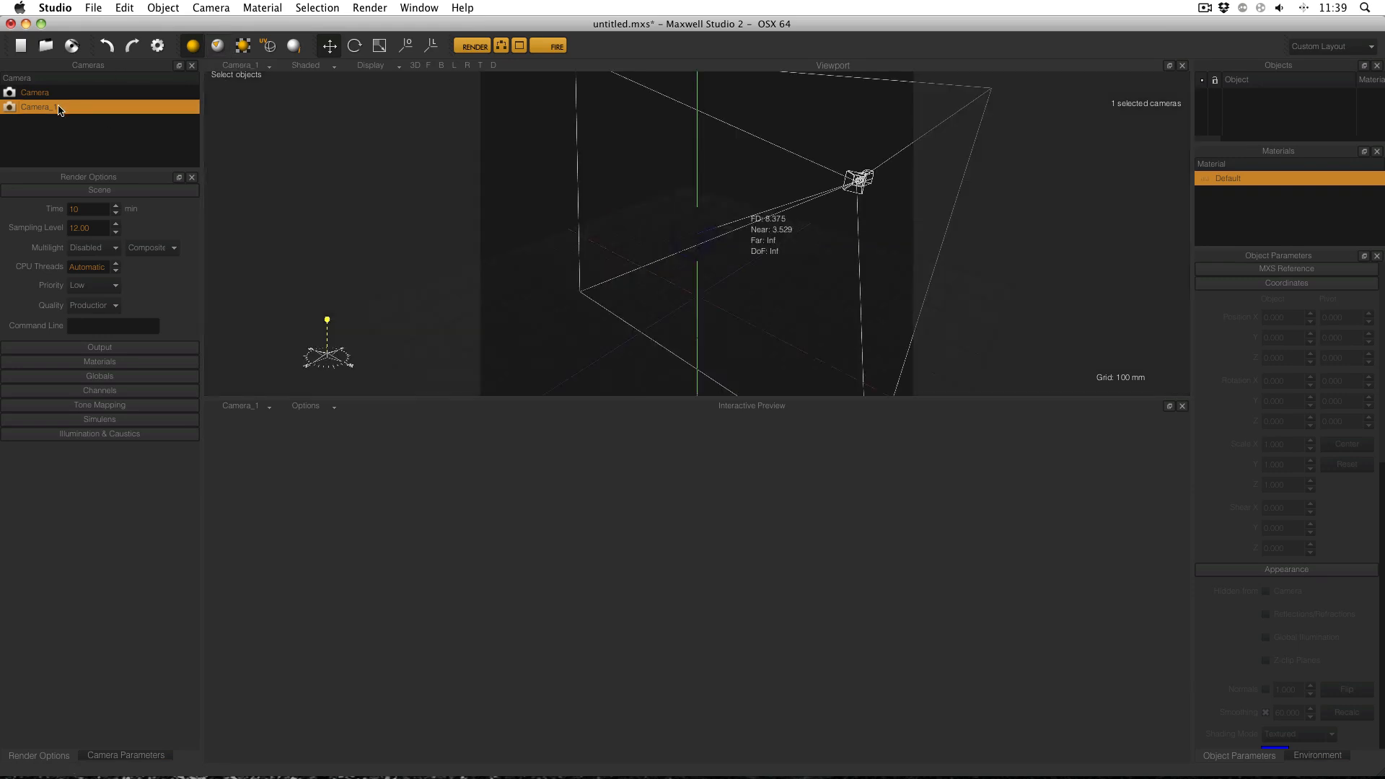
double_click(60, 94)
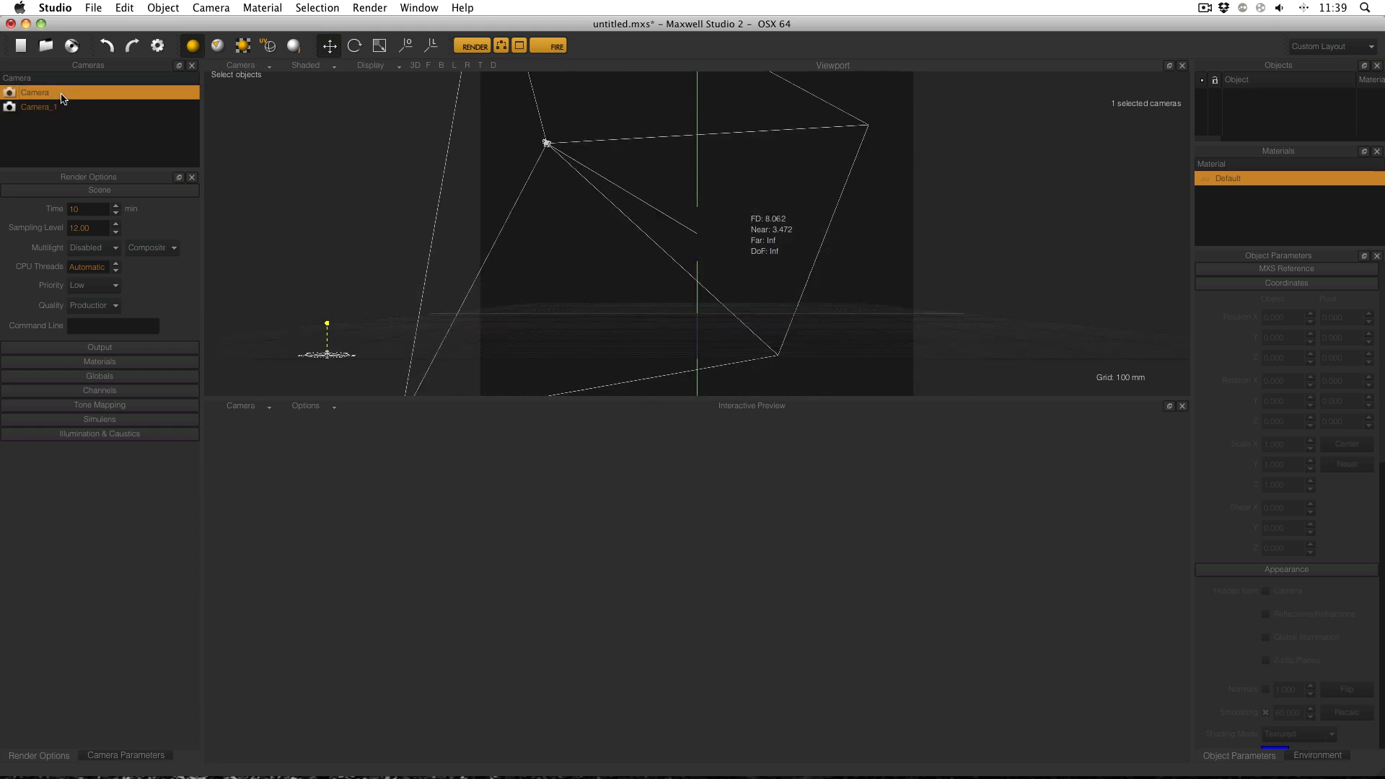
right_click(59, 106)
left_click(51, 108)
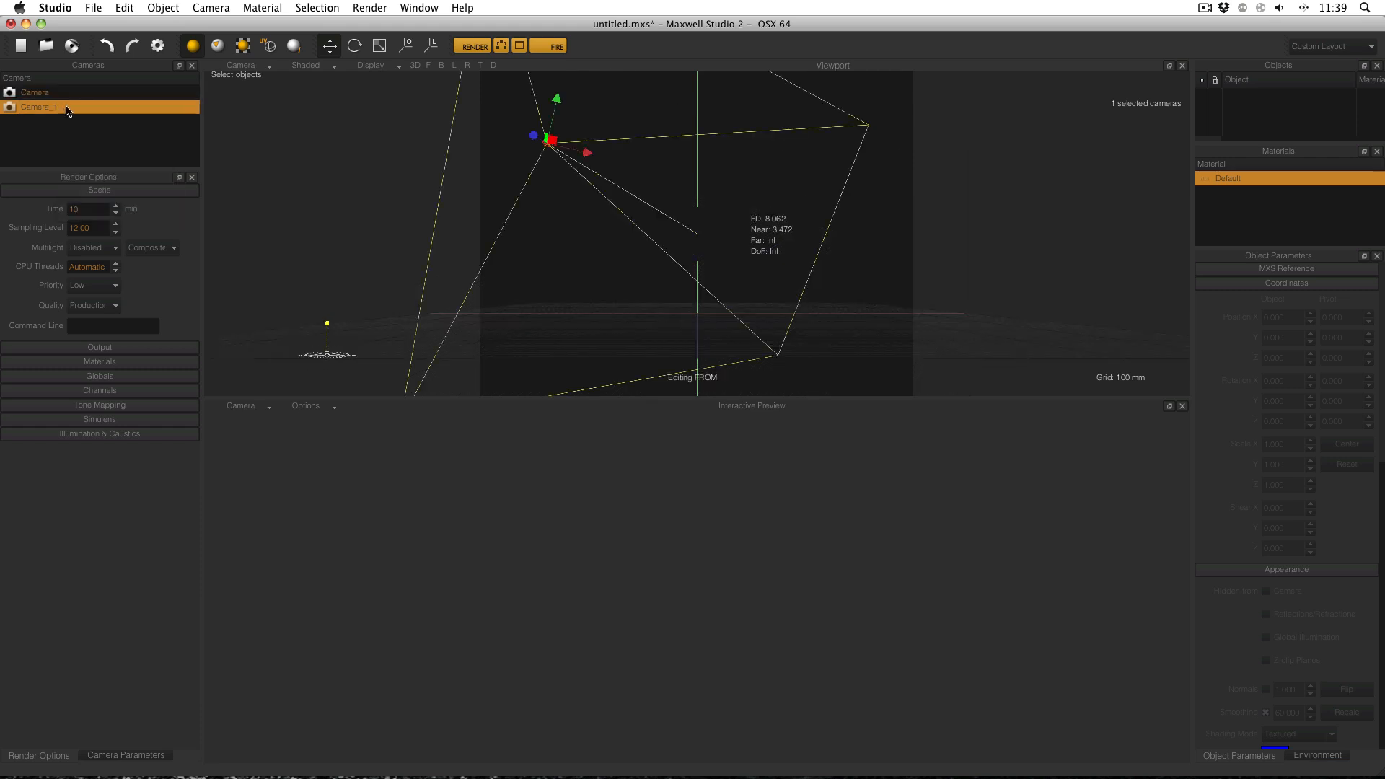
right_click(67, 109)
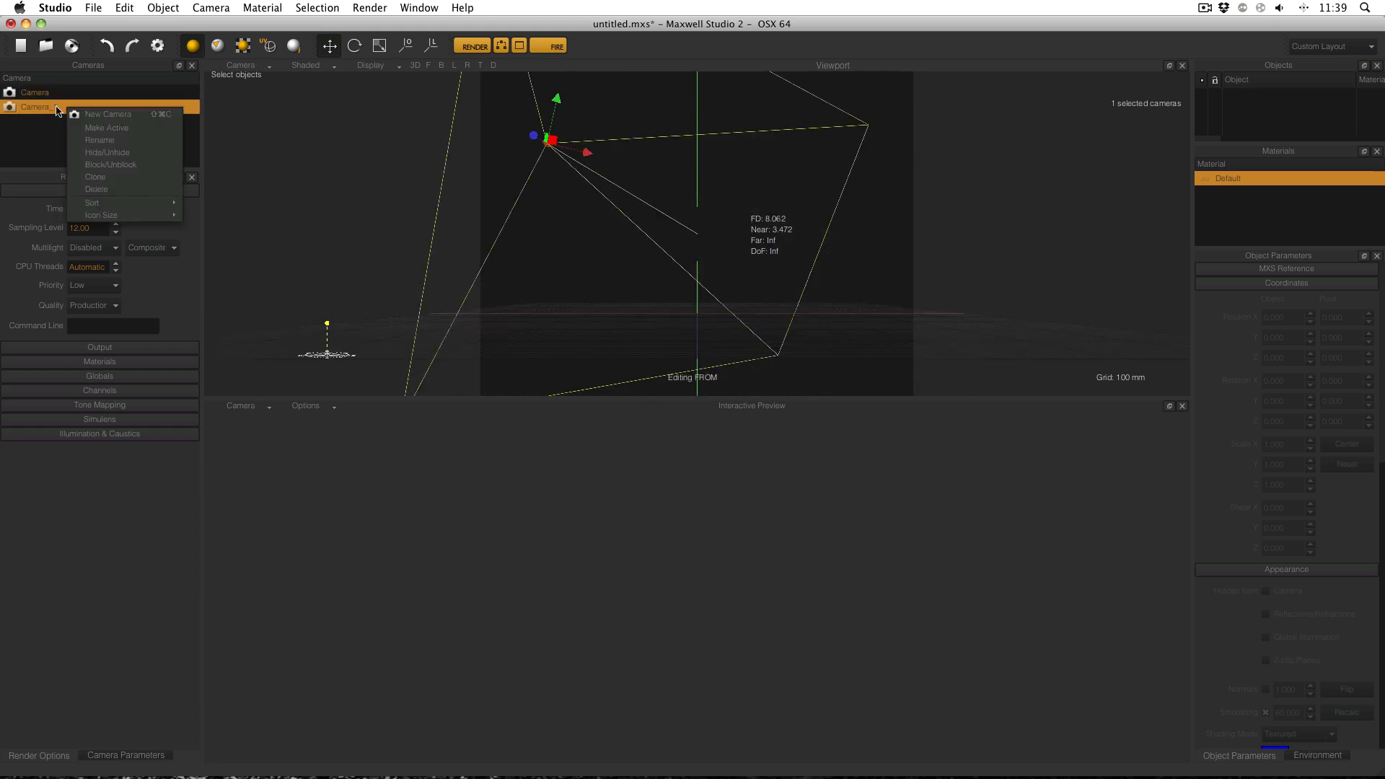
left_click(112, 129)
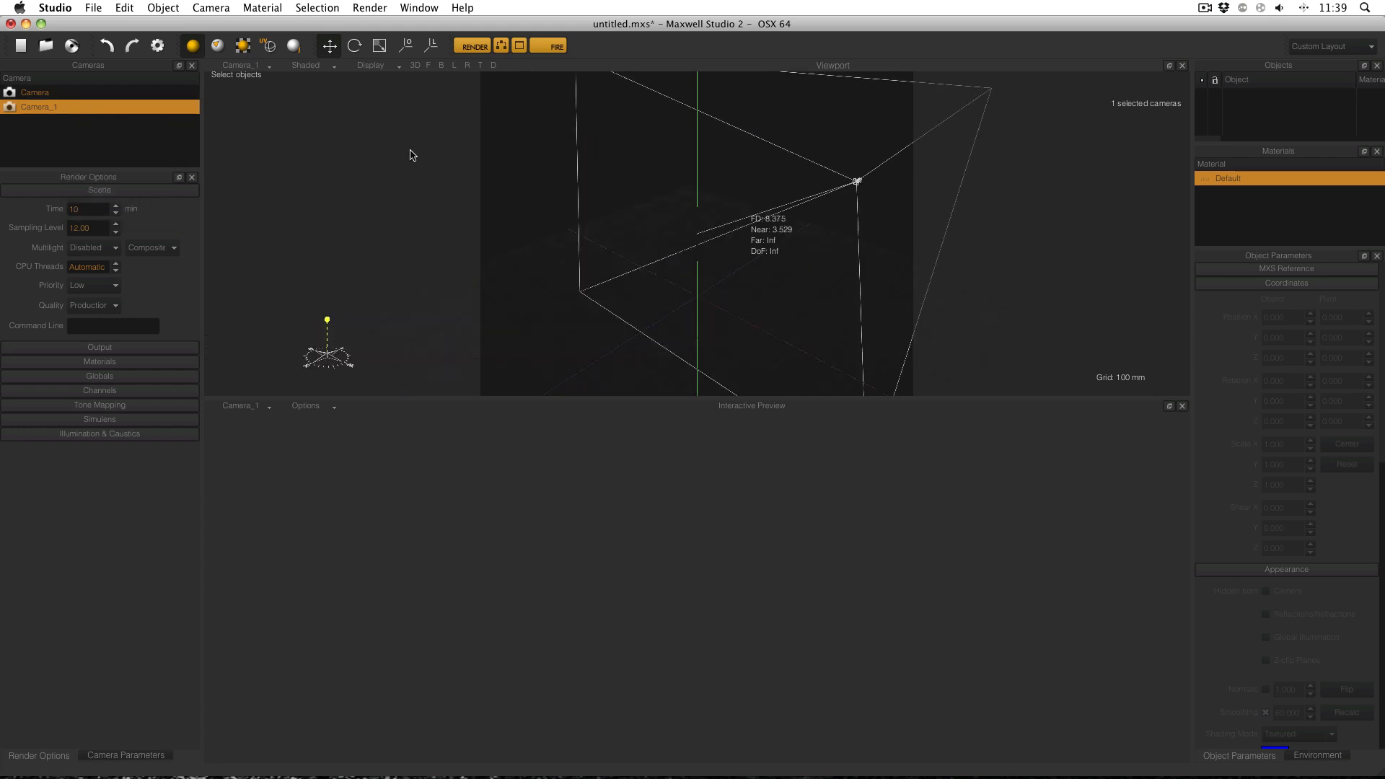
View the scene through Camera, then clear the camera selection.
left_click(261, 70)
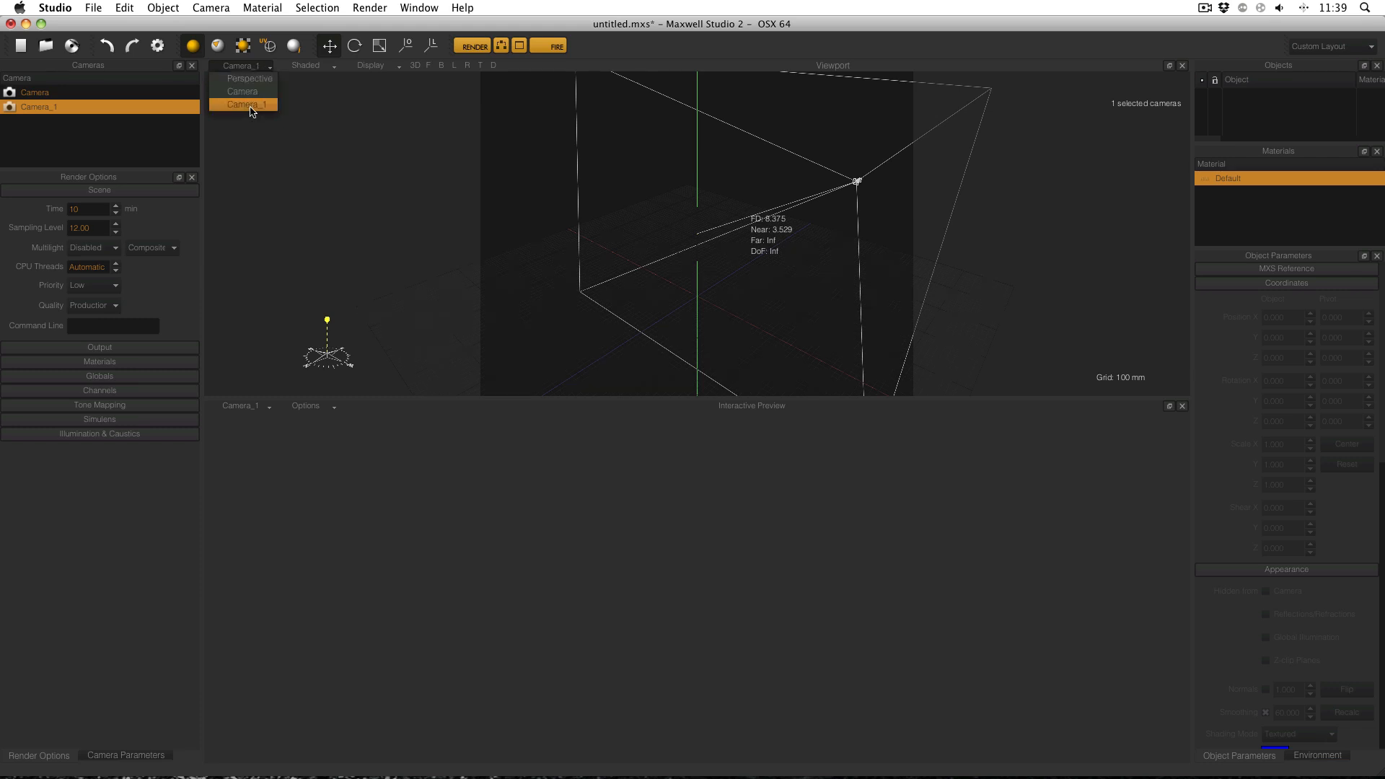
left_click(244, 92)
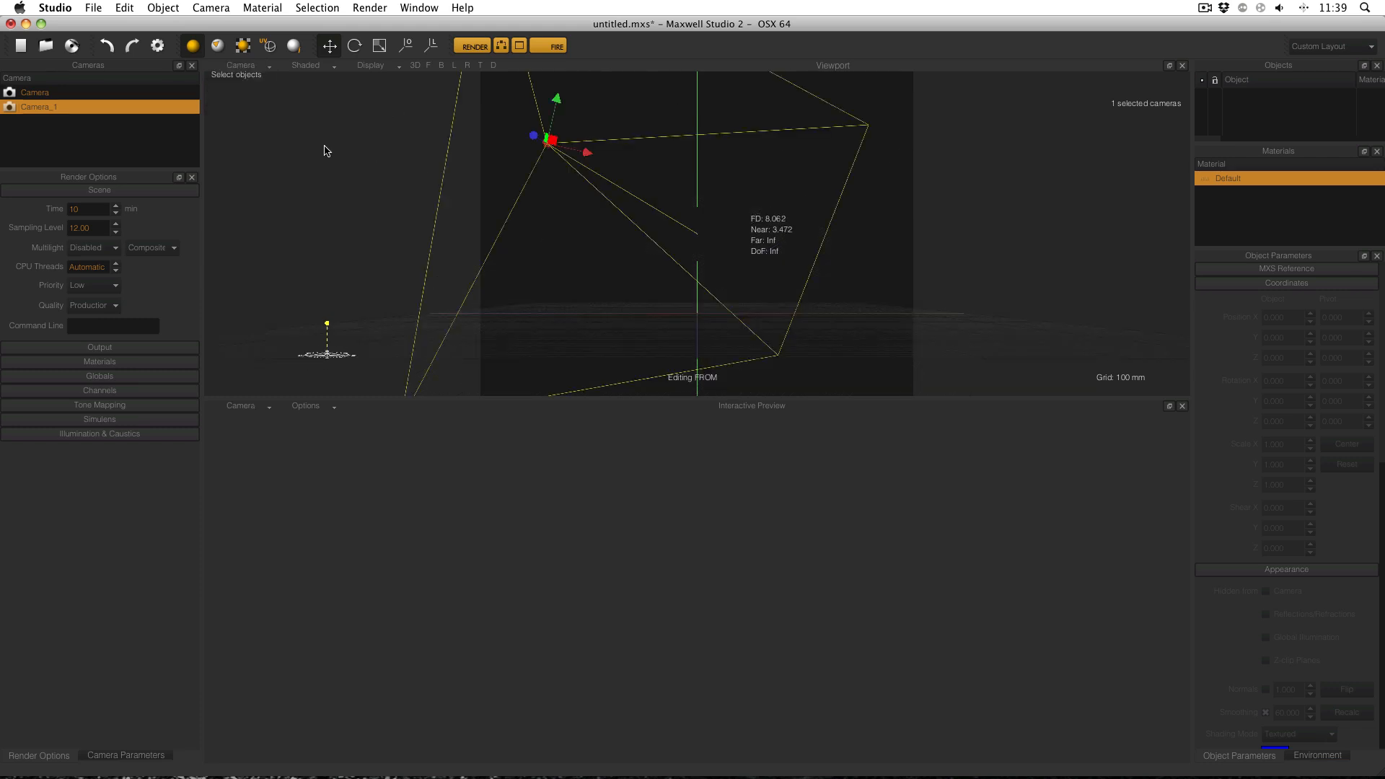
left_click(147, 146)
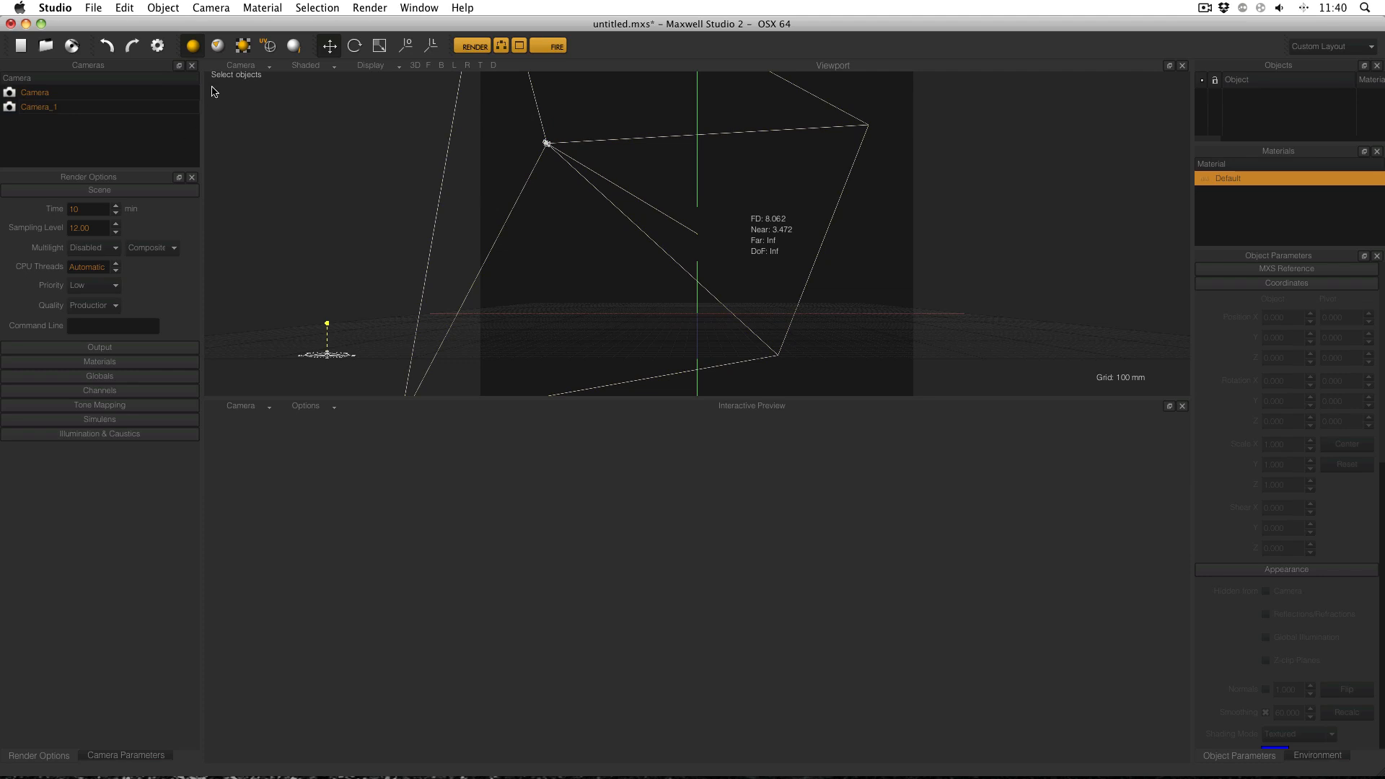
Switch back to Perspective, zoom and orbit around both camera frustums.
left_click(229, 71)
left_click(266, 80)
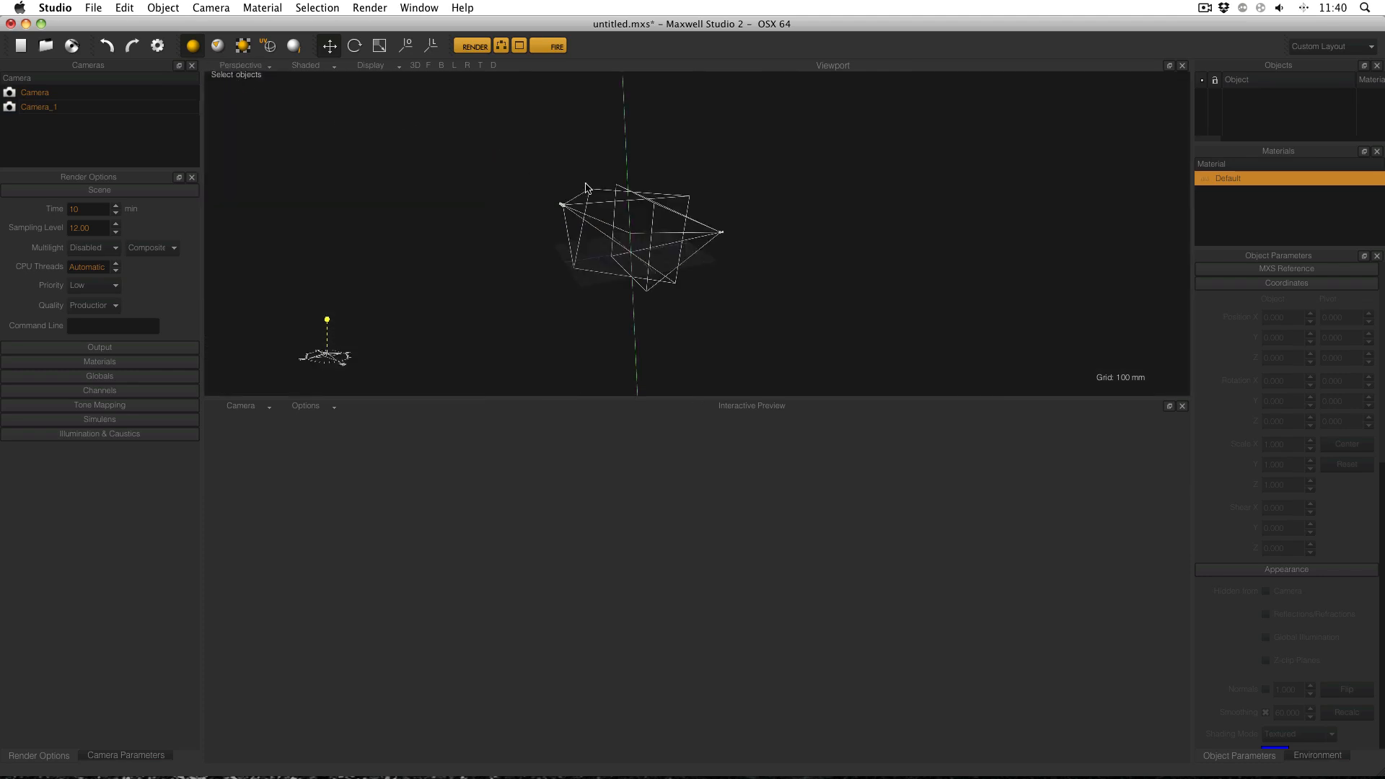
scroll(591, 189, "up", 5)
scroll(591, 189, "down", 5)
scroll(535, 194, "up", 2)
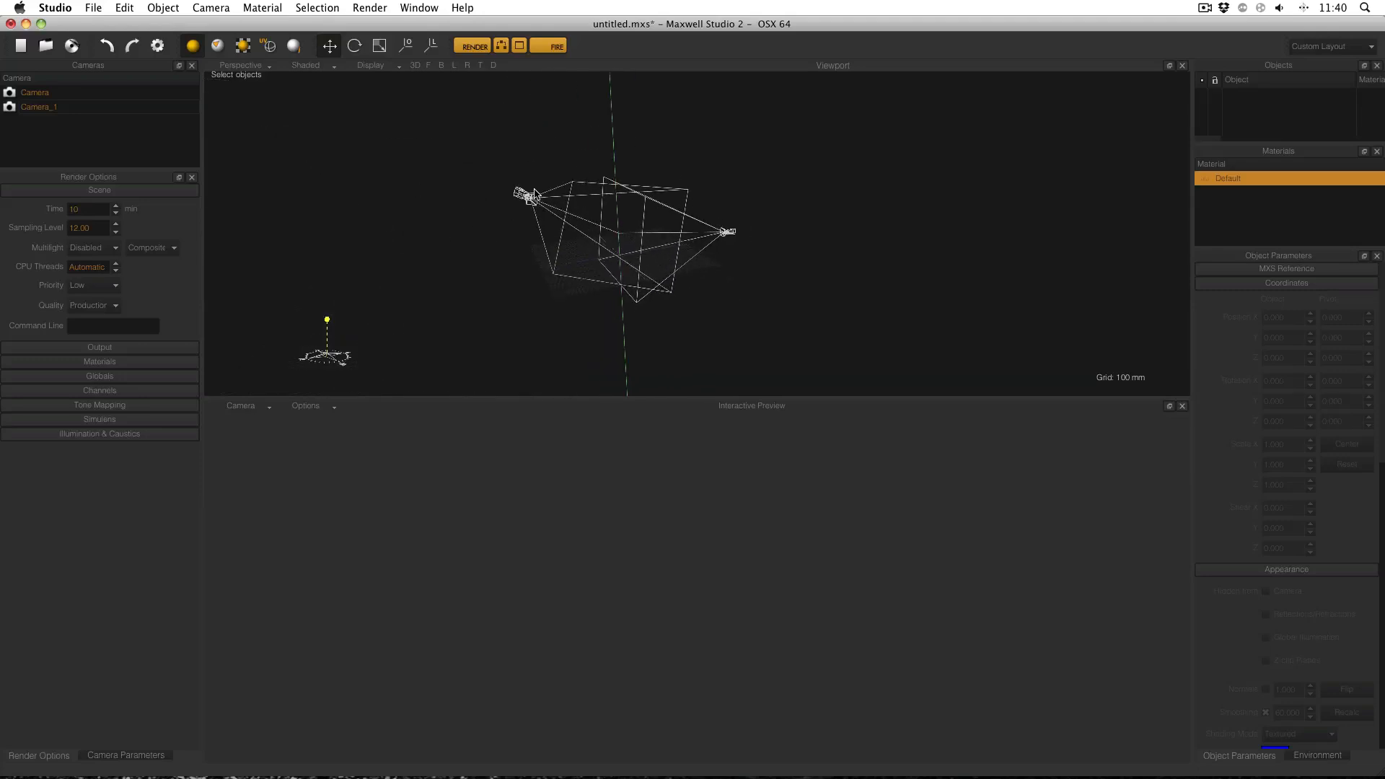
scroll(535, 194, "up", 1)
left_click_drag(563, 166, 668, 145, "alt")
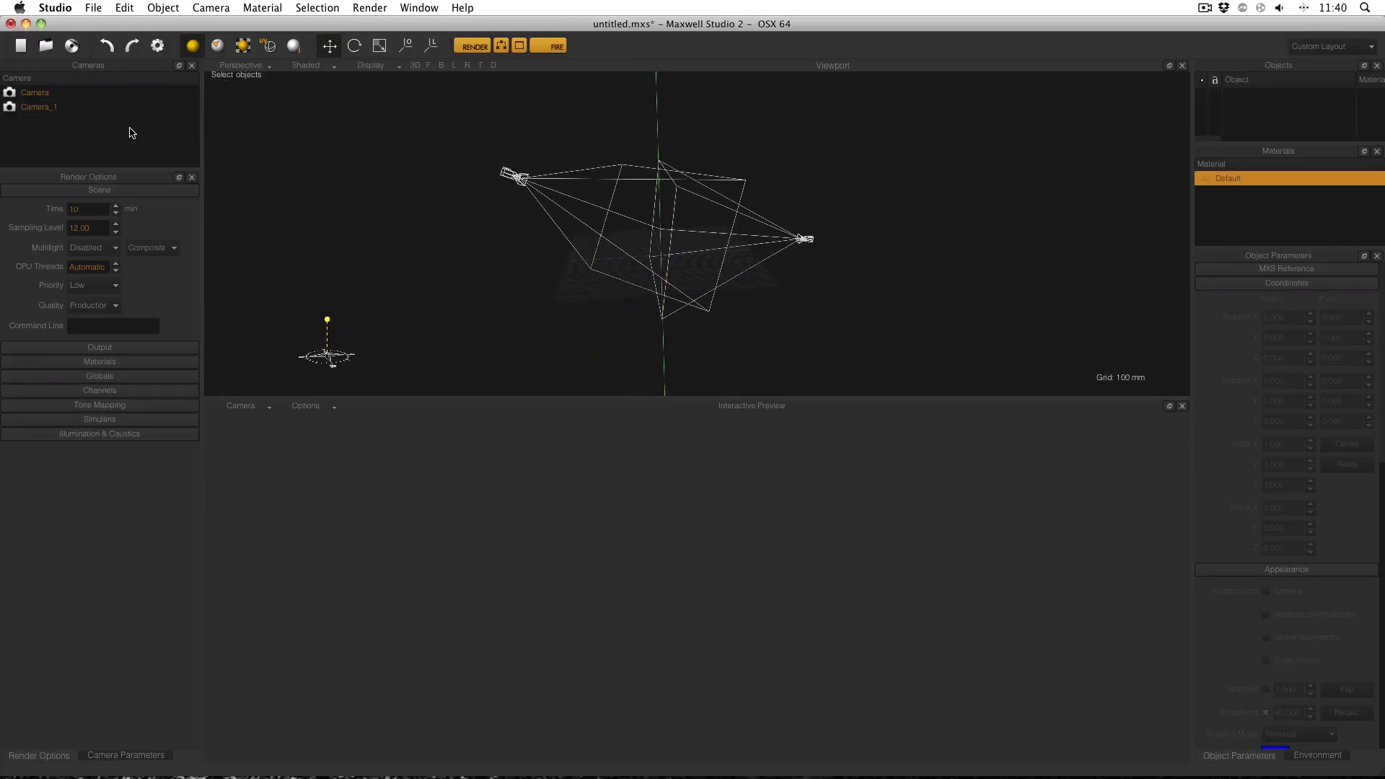
Open library scene cornell_v2 without saving, select its noname camera, and start the interactive preview.
left_click(93, 8)
mouse_move(210, 121)
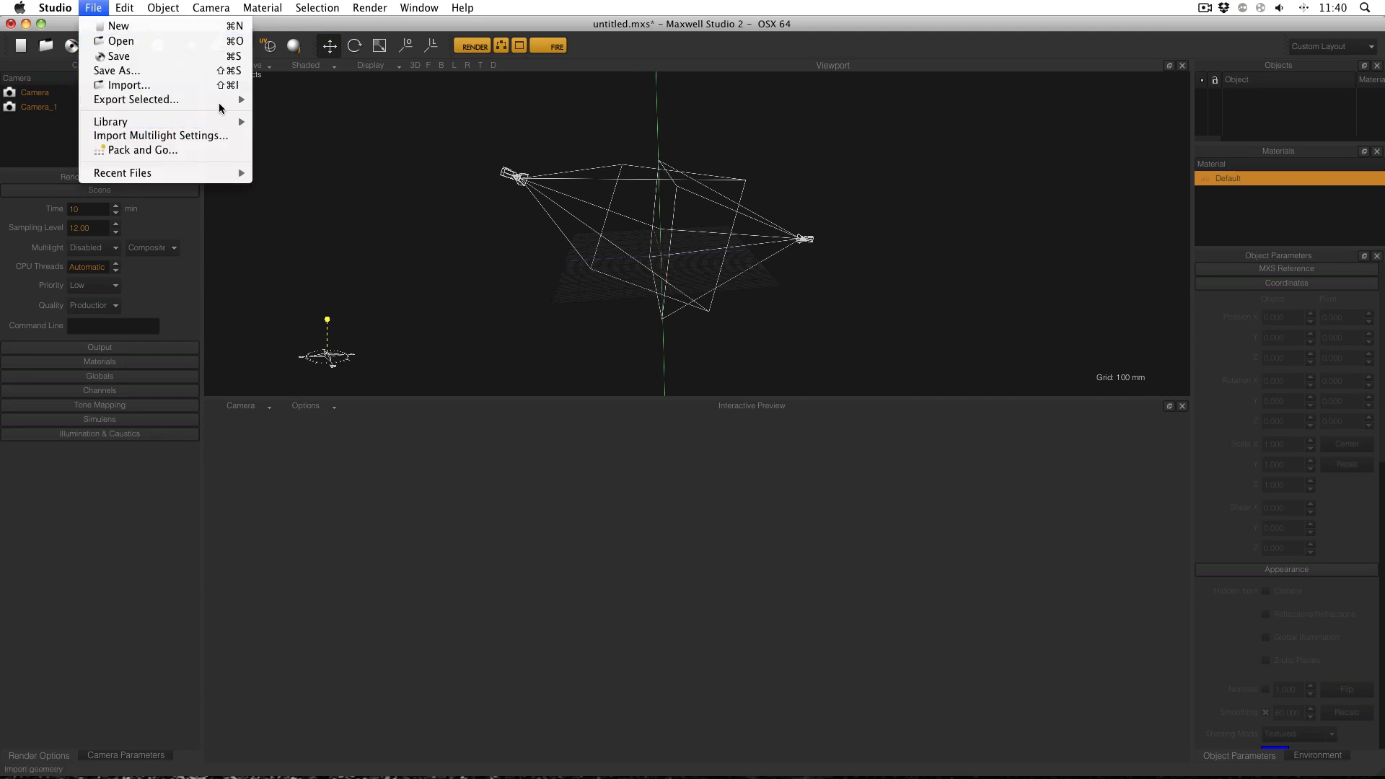
mouse_move(317, 137)
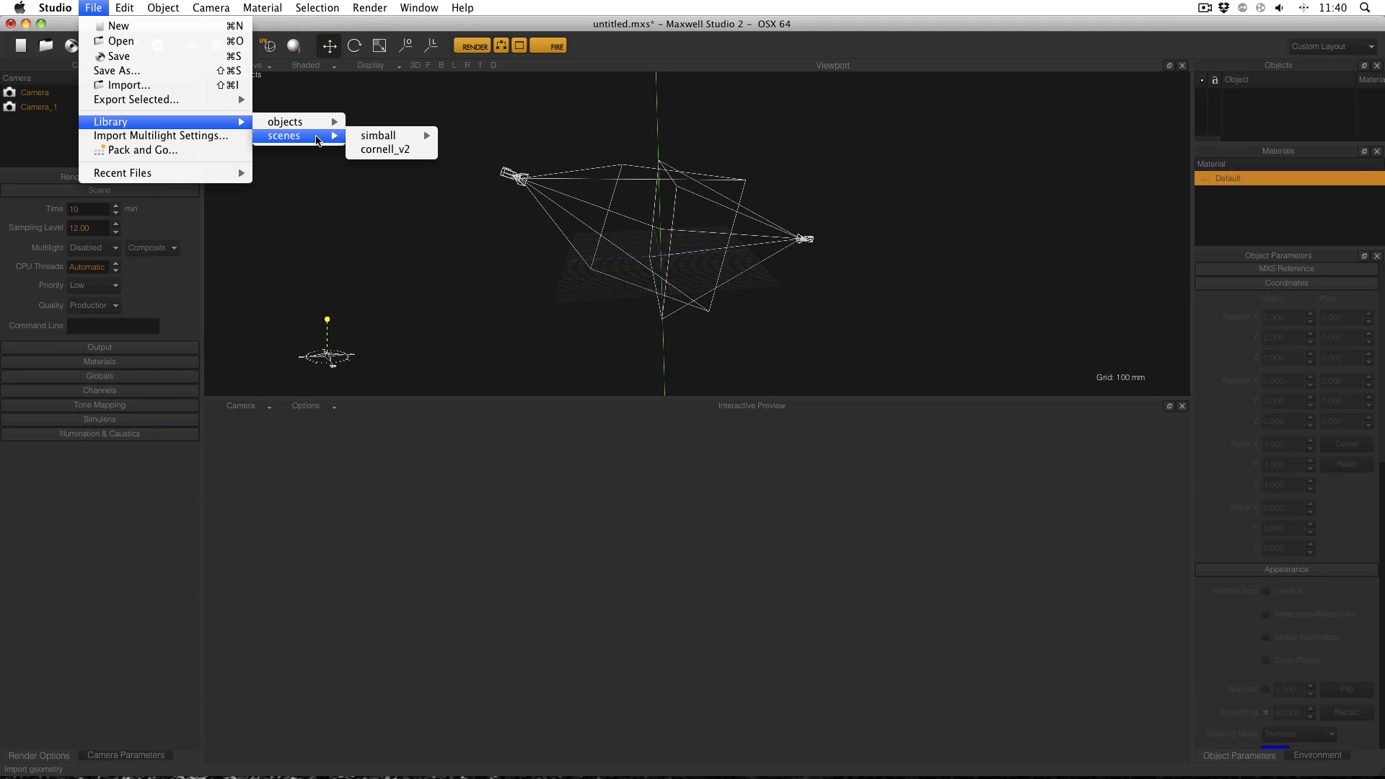
left_click(393, 149)
left_click(686, 402)
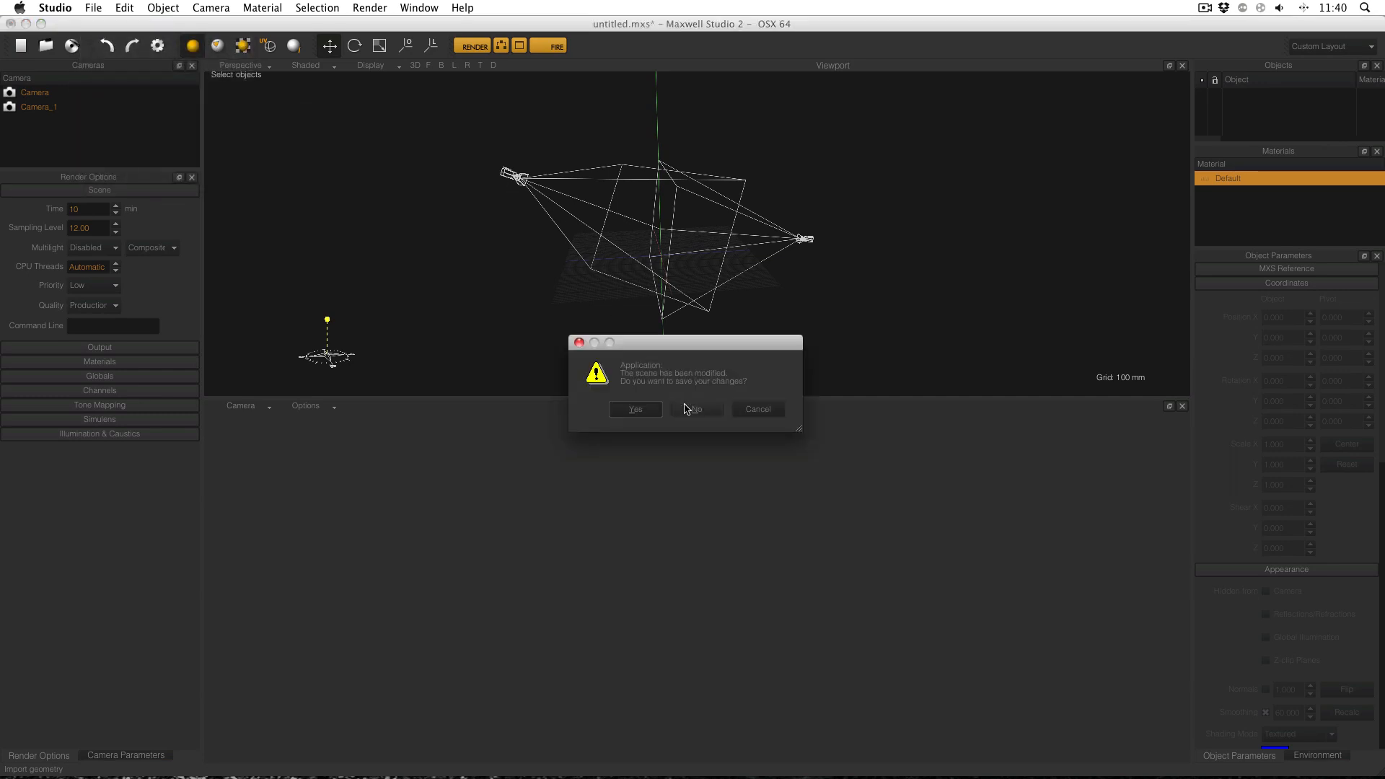
left_click(699, 415)
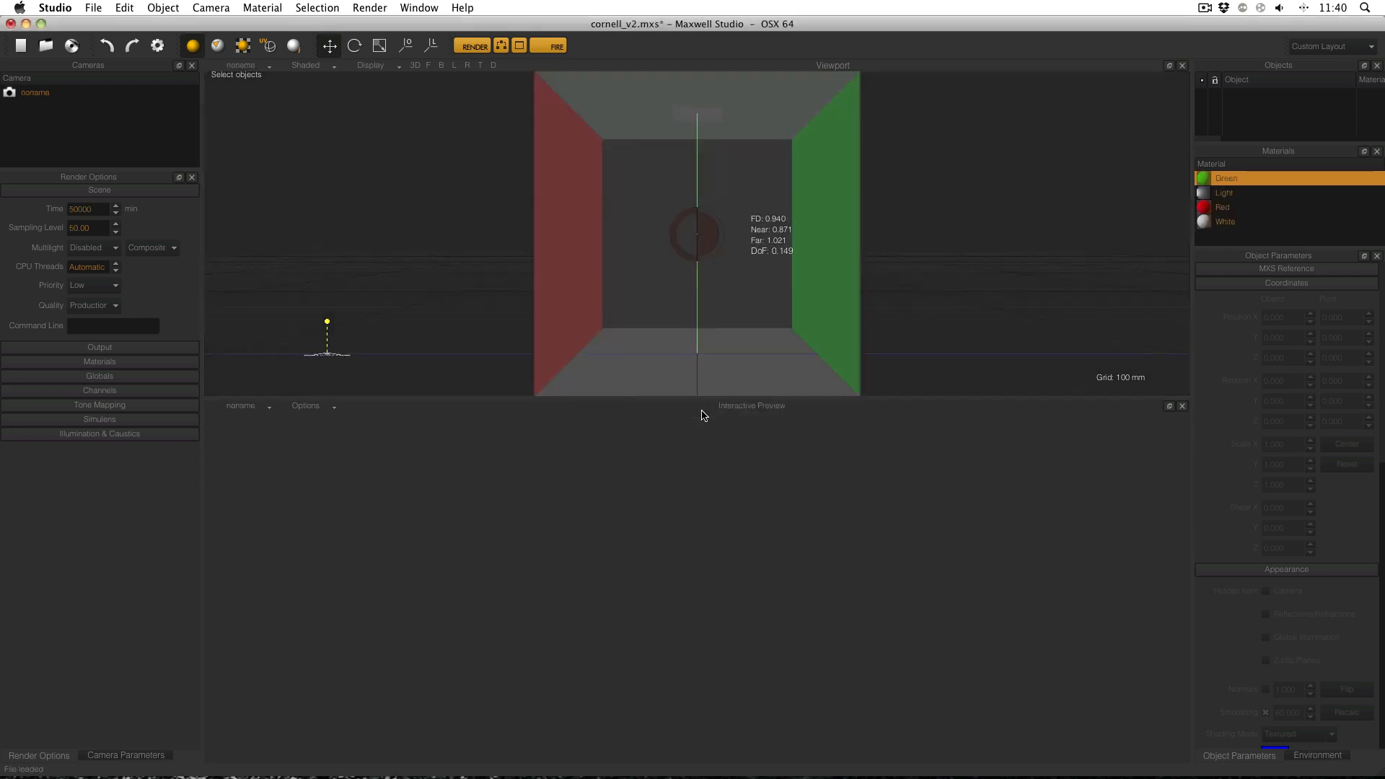
left_click(74, 93)
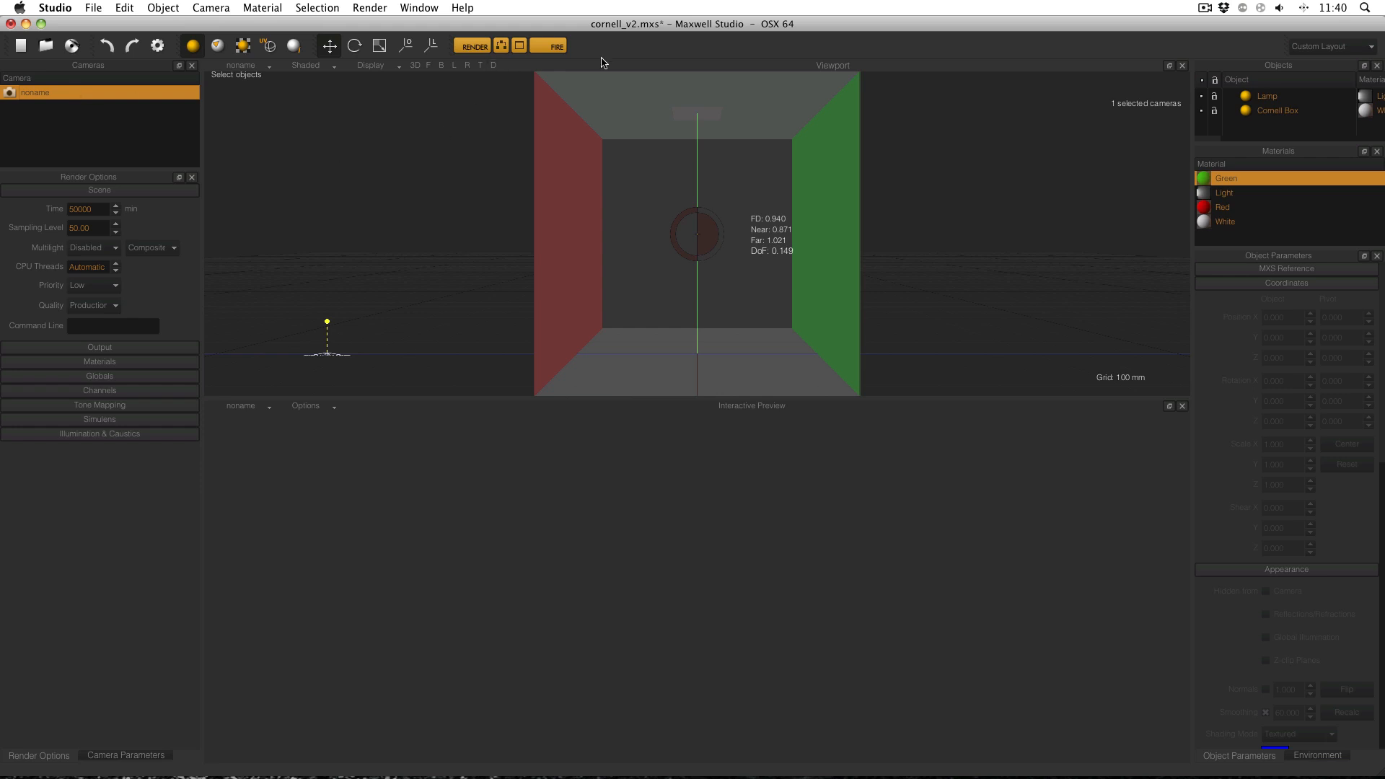
left_click(549, 47)
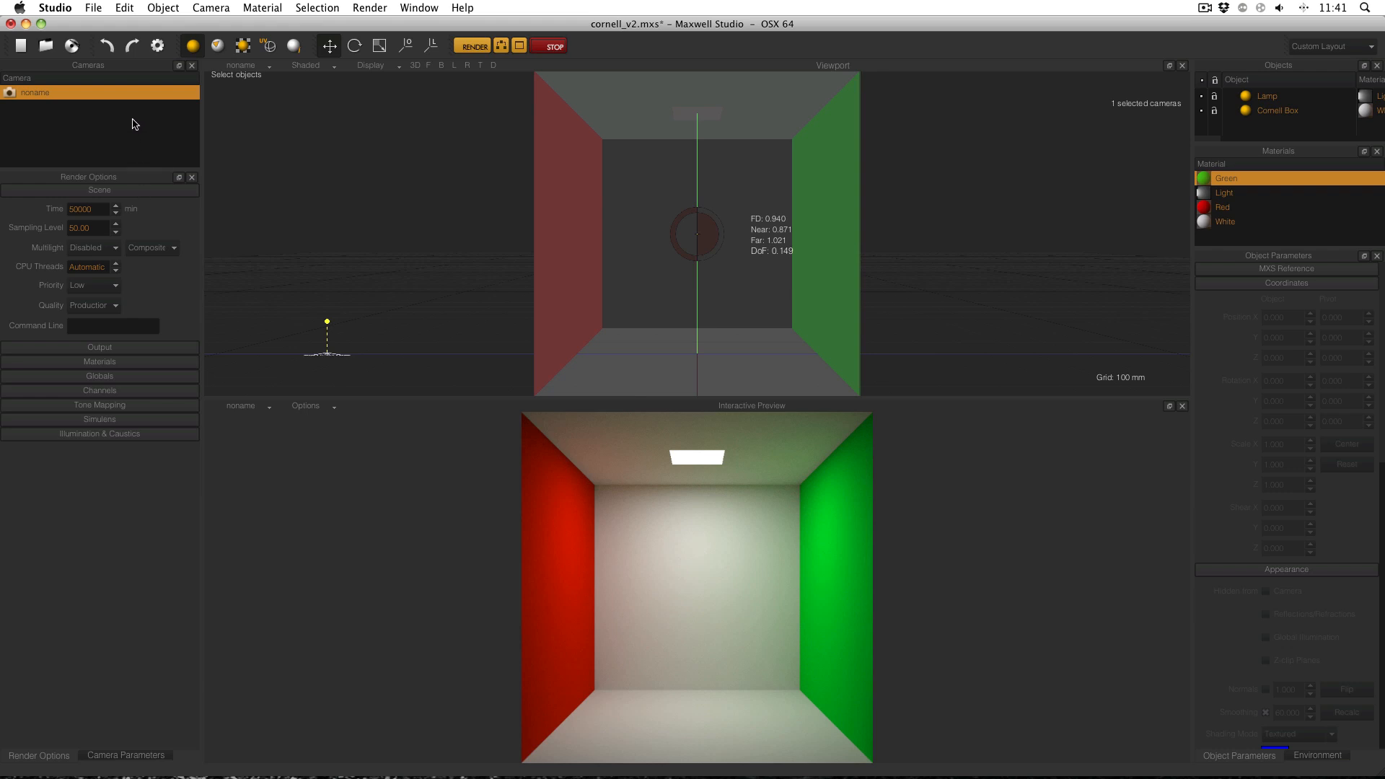
Import the Knot primitive from the object library into the Cornell scene and select it.
left_click(93, 7)
mouse_move(208, 122)
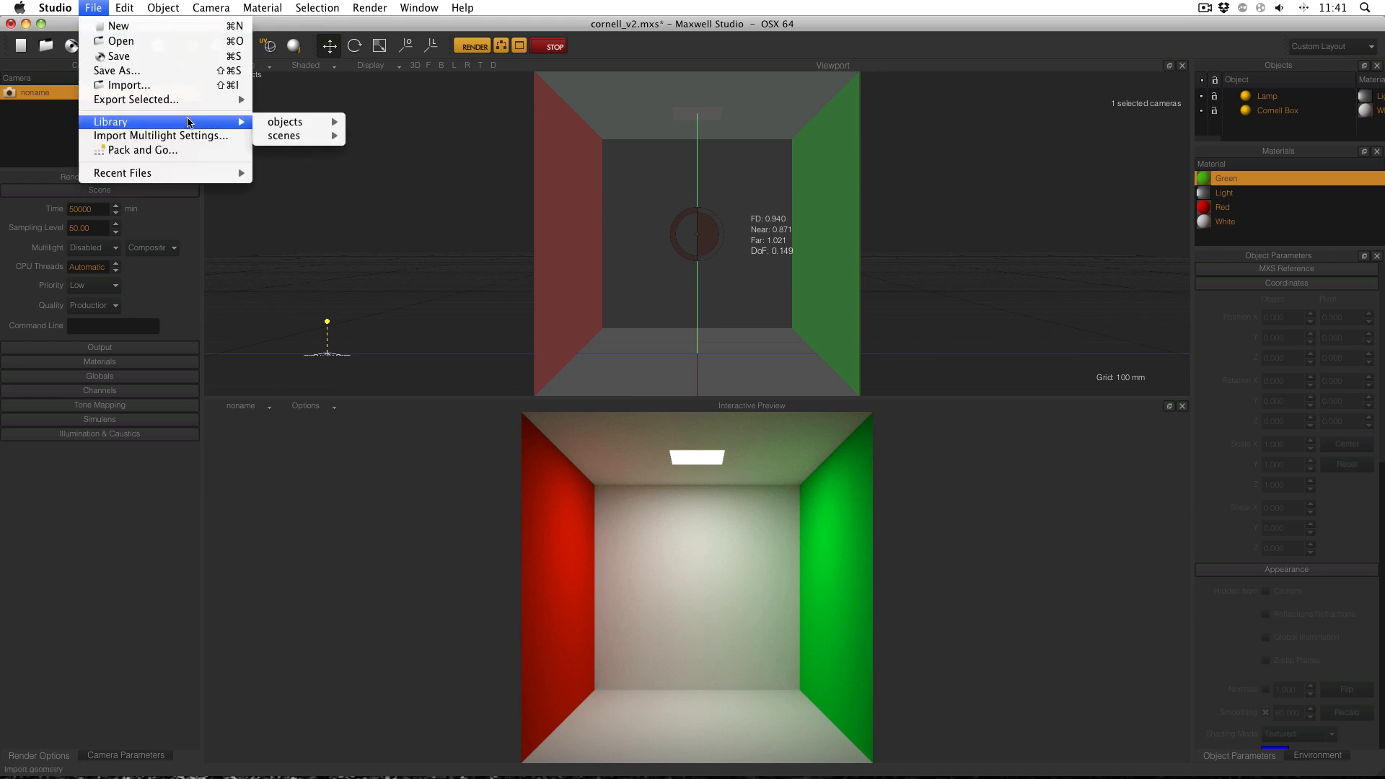
mouse_move(314, 122)
mouse_move(384, 137)
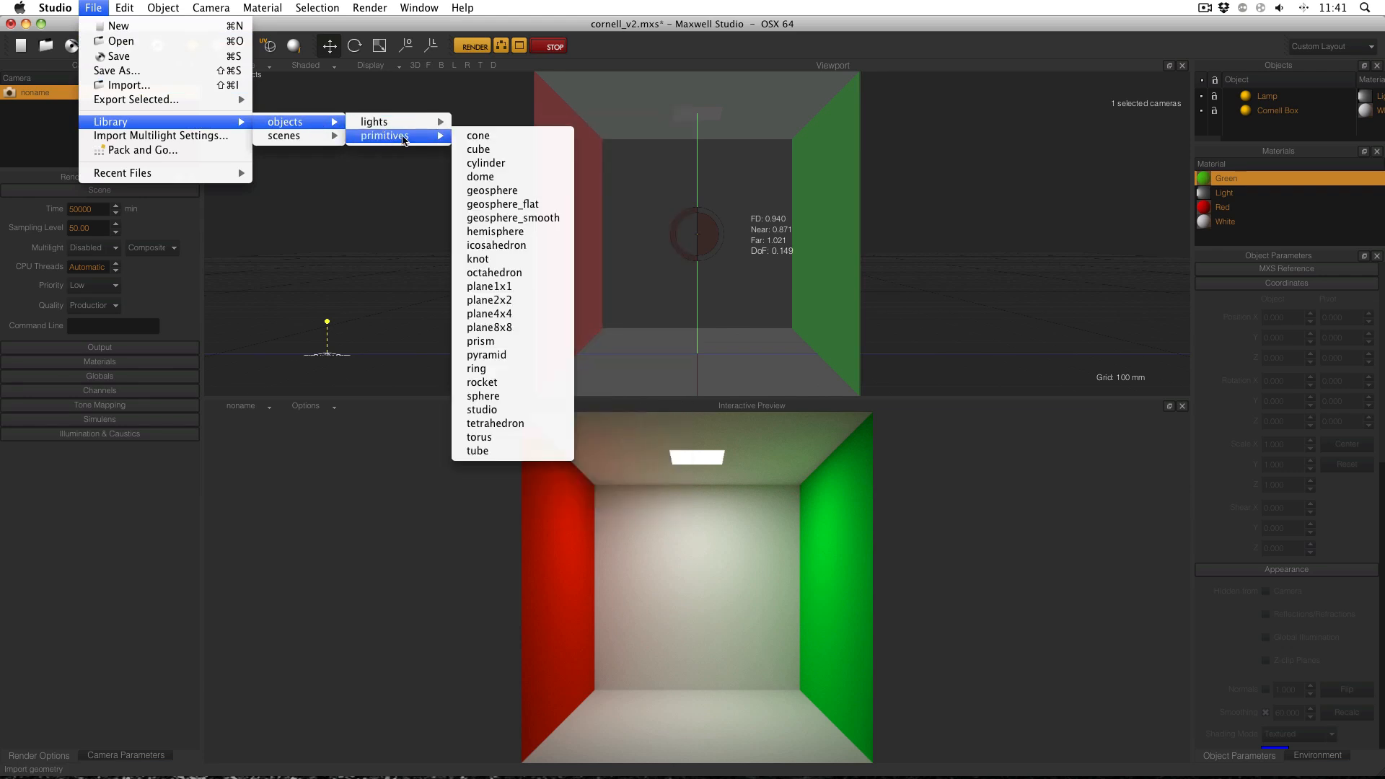
left_click(491, 246)
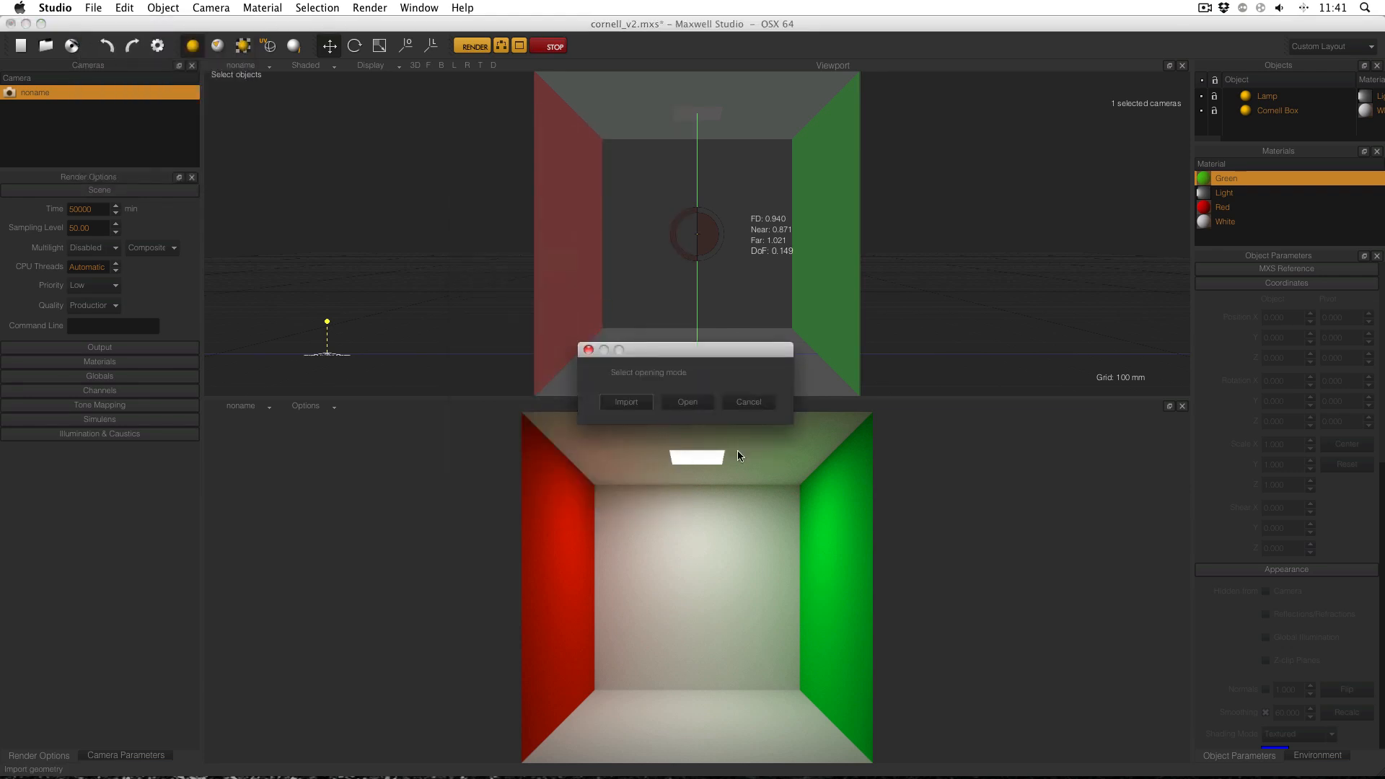
left_click(644, 404)
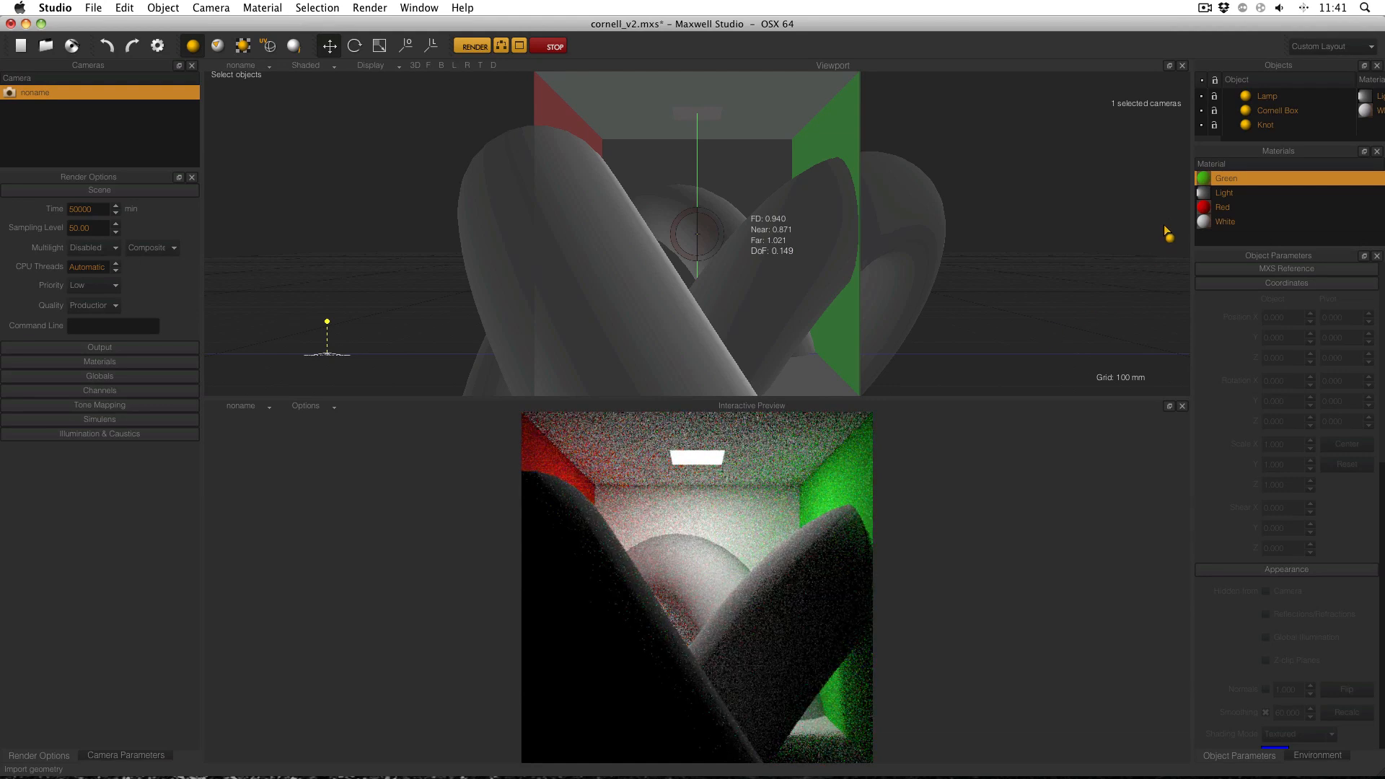
left_click(1277, 127)
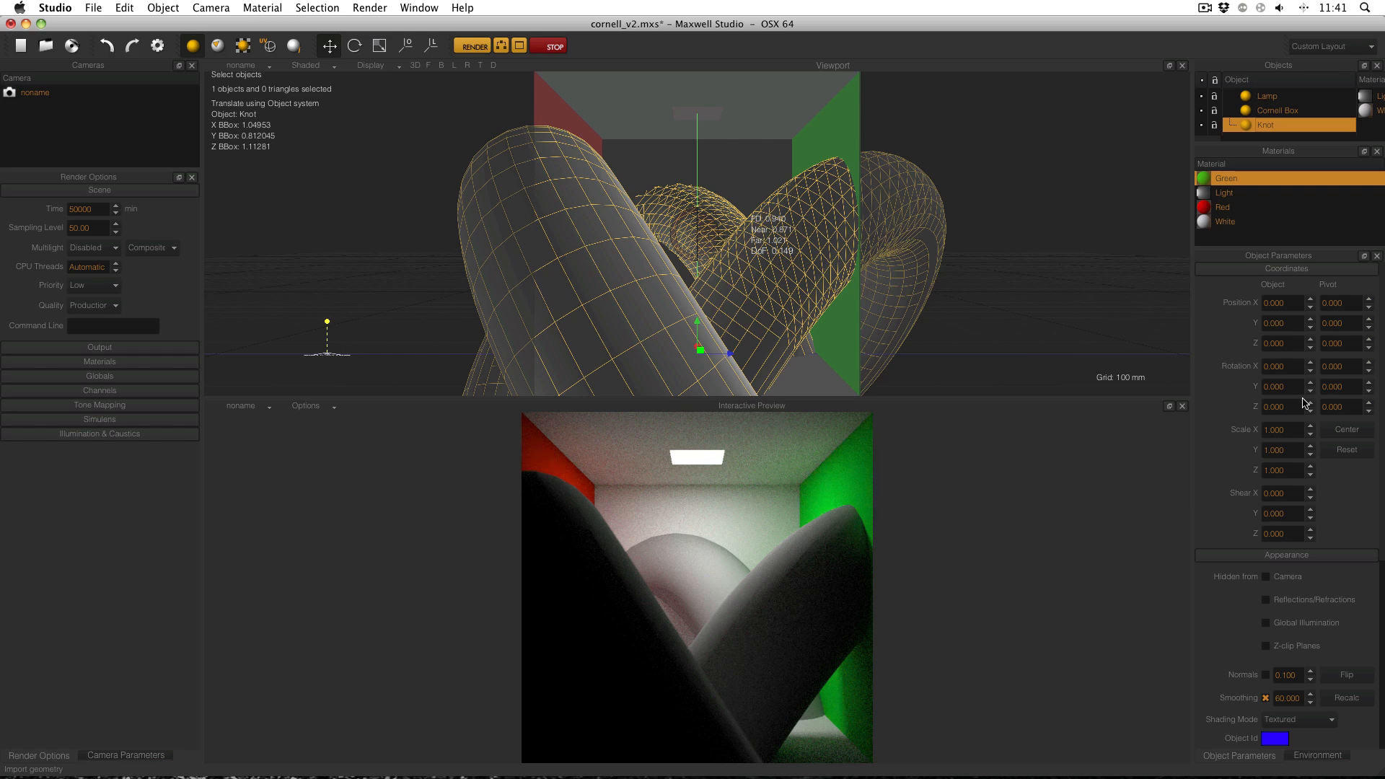
Scale the knot to 0.3 on X, Y and Z.
left_click(1296, 431)
type("0.3")
key("Tab")
type("0.3")
key("Tab")
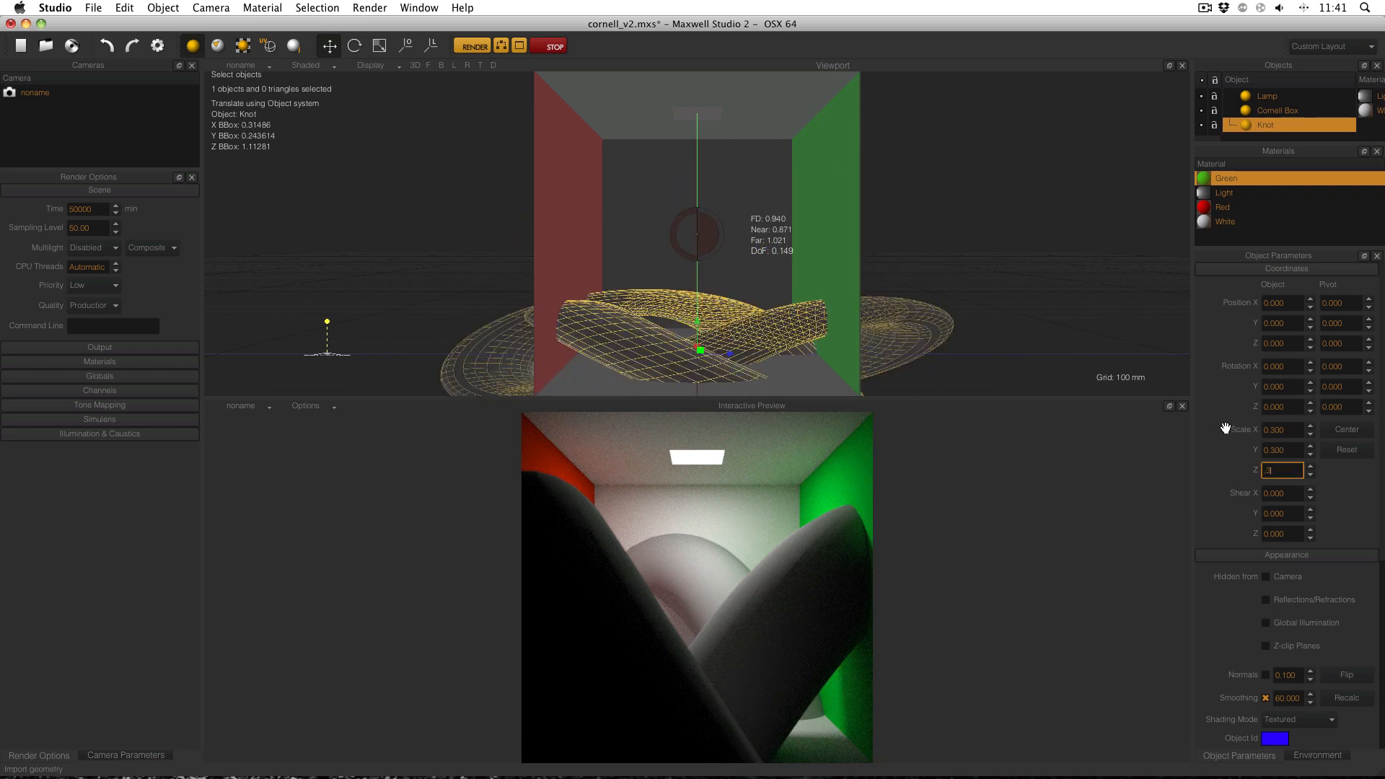
type(".3")
key("Return")
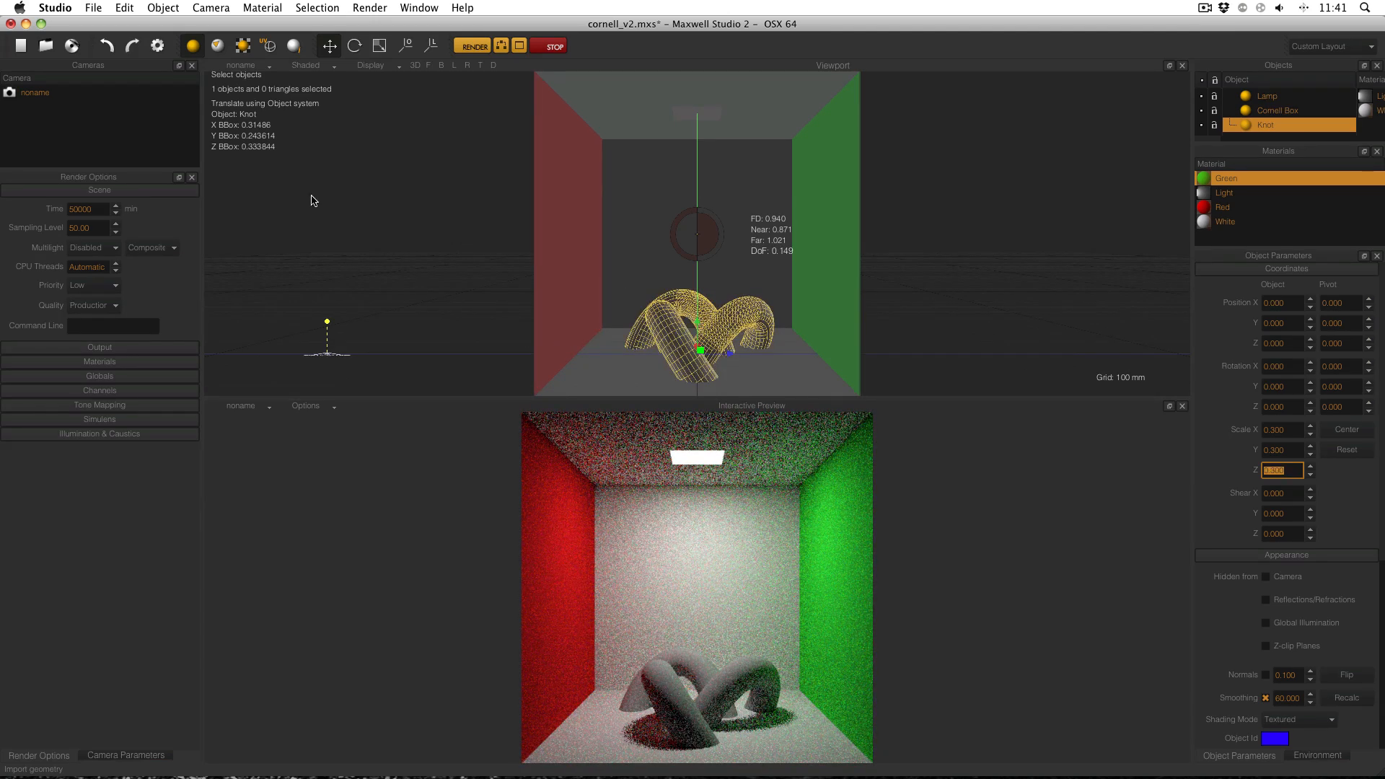
Raise the knot to Position Y 0.25 and deselect it.
left_click(1282, 323)
type(".5")
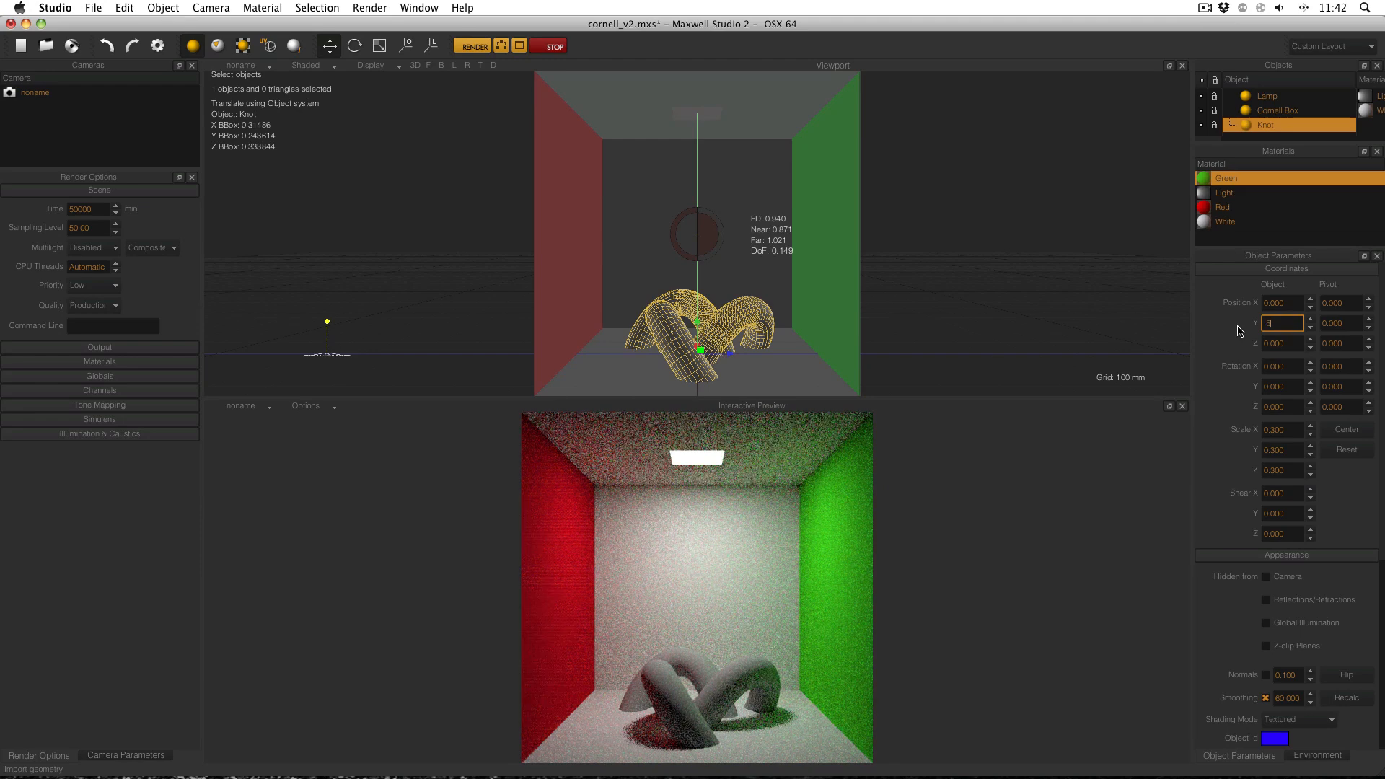
key("Return")
type(".2")
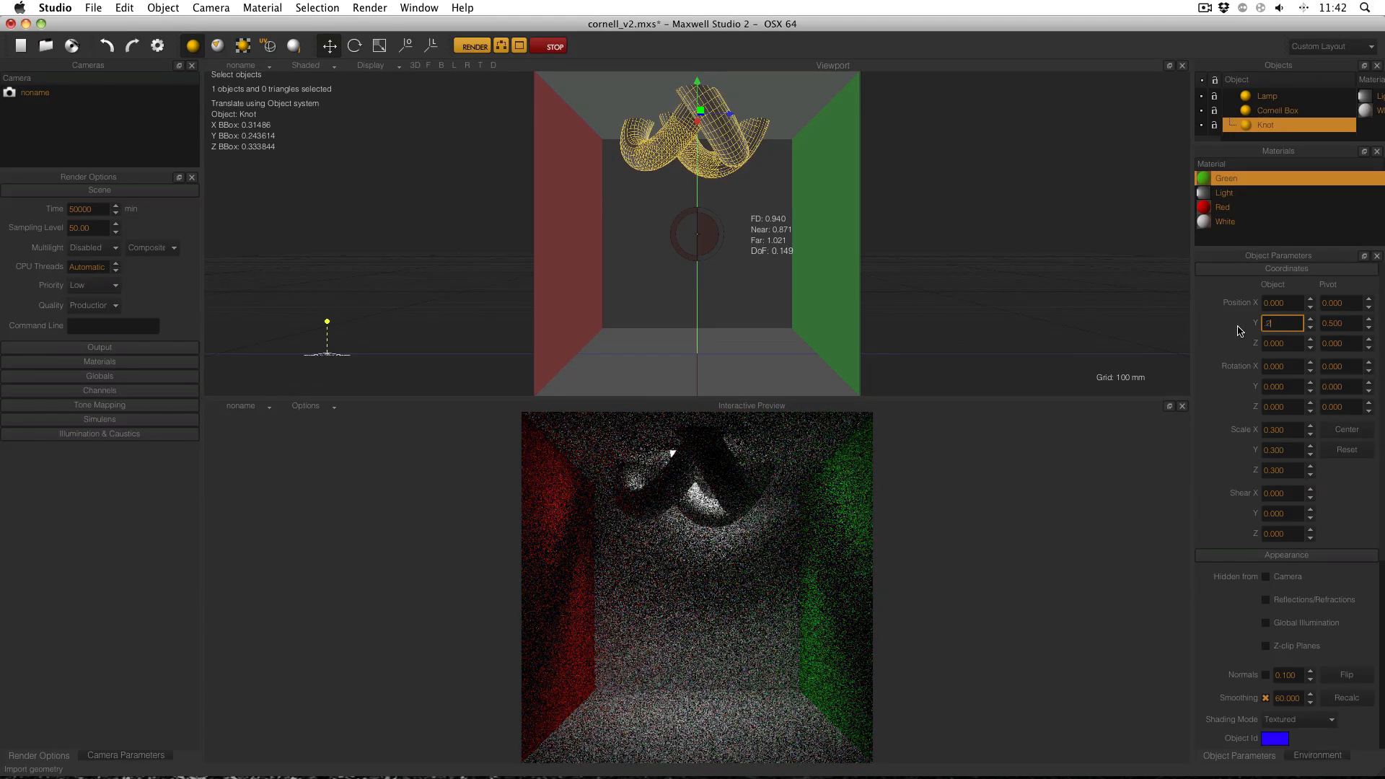
type("5")
key("Return")
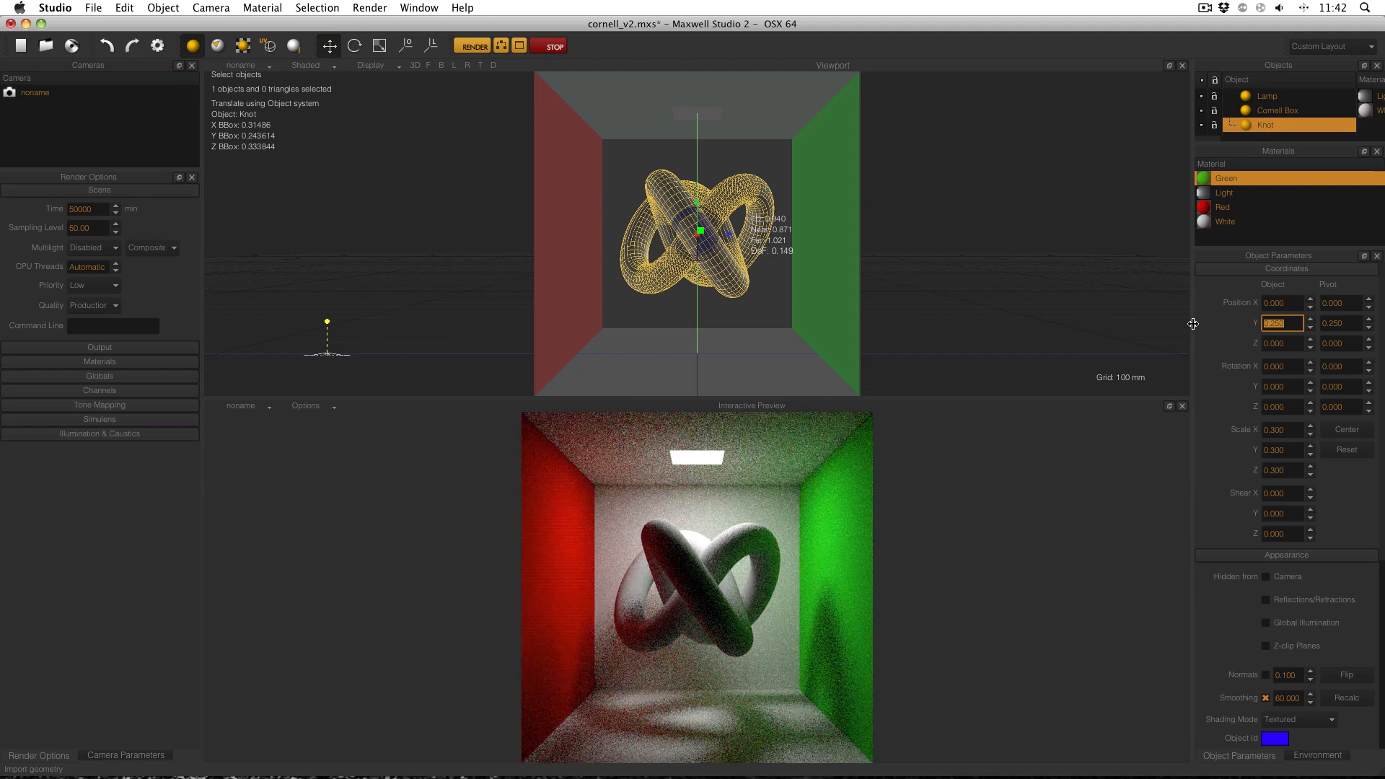
left_click(971, 177)
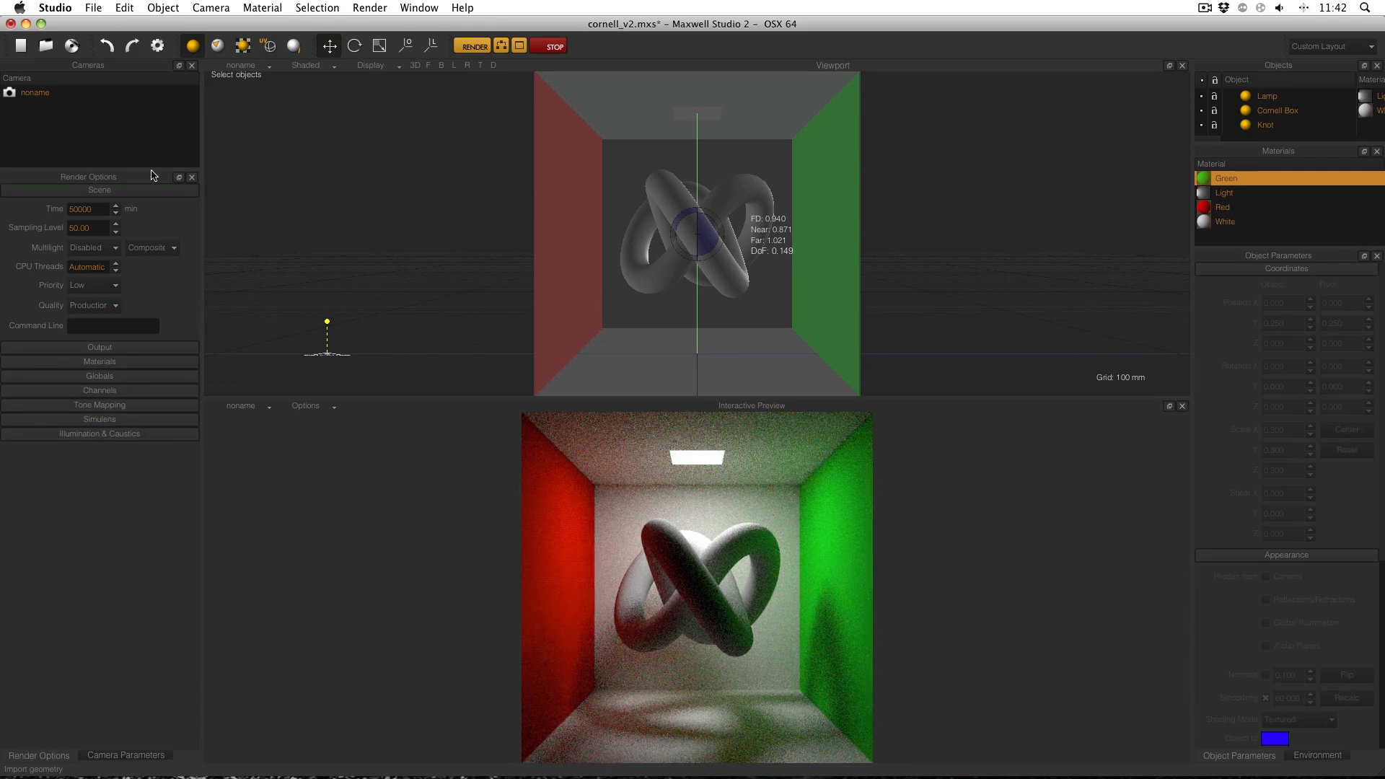
Select the noname camera in the Cameras panel, backing out of a rename so its name stays unchanged.
left_click(42, 97)
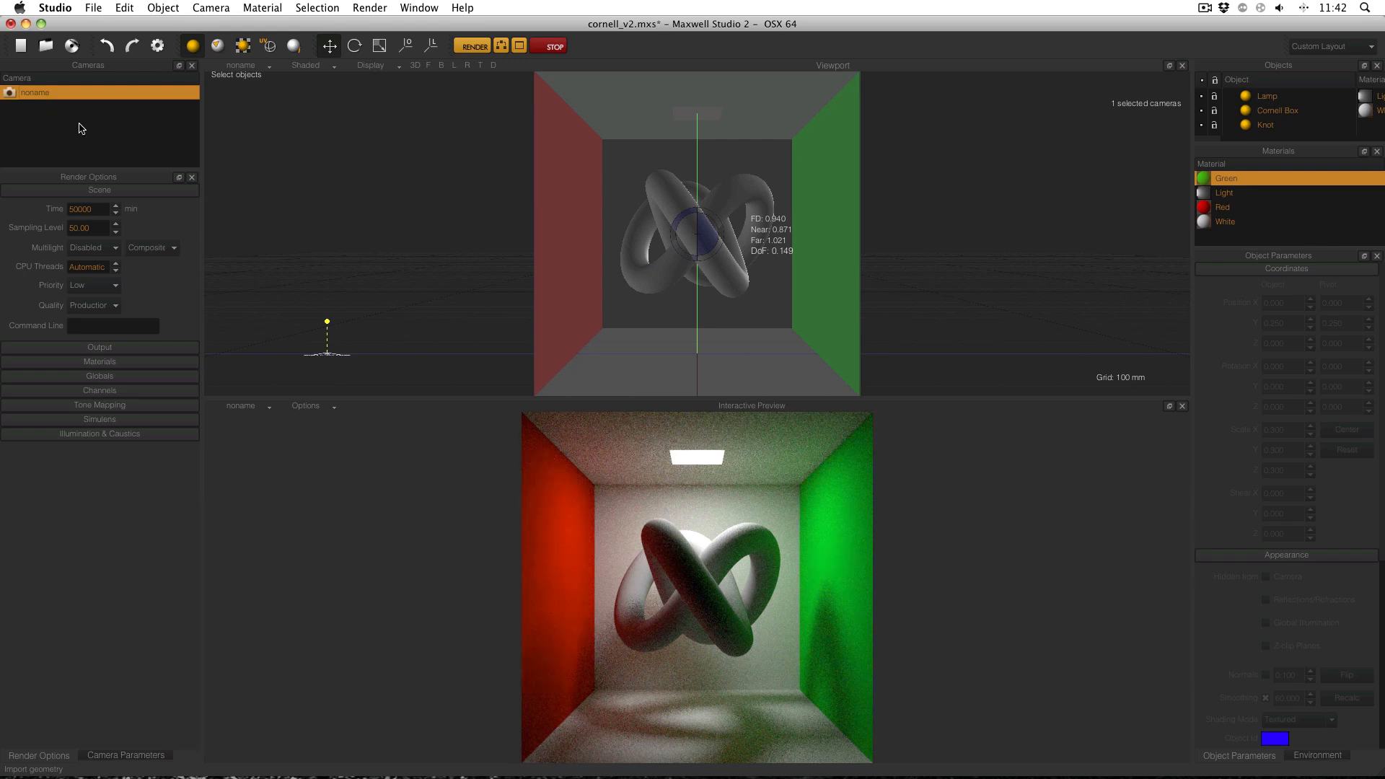
right_click(52, 95)
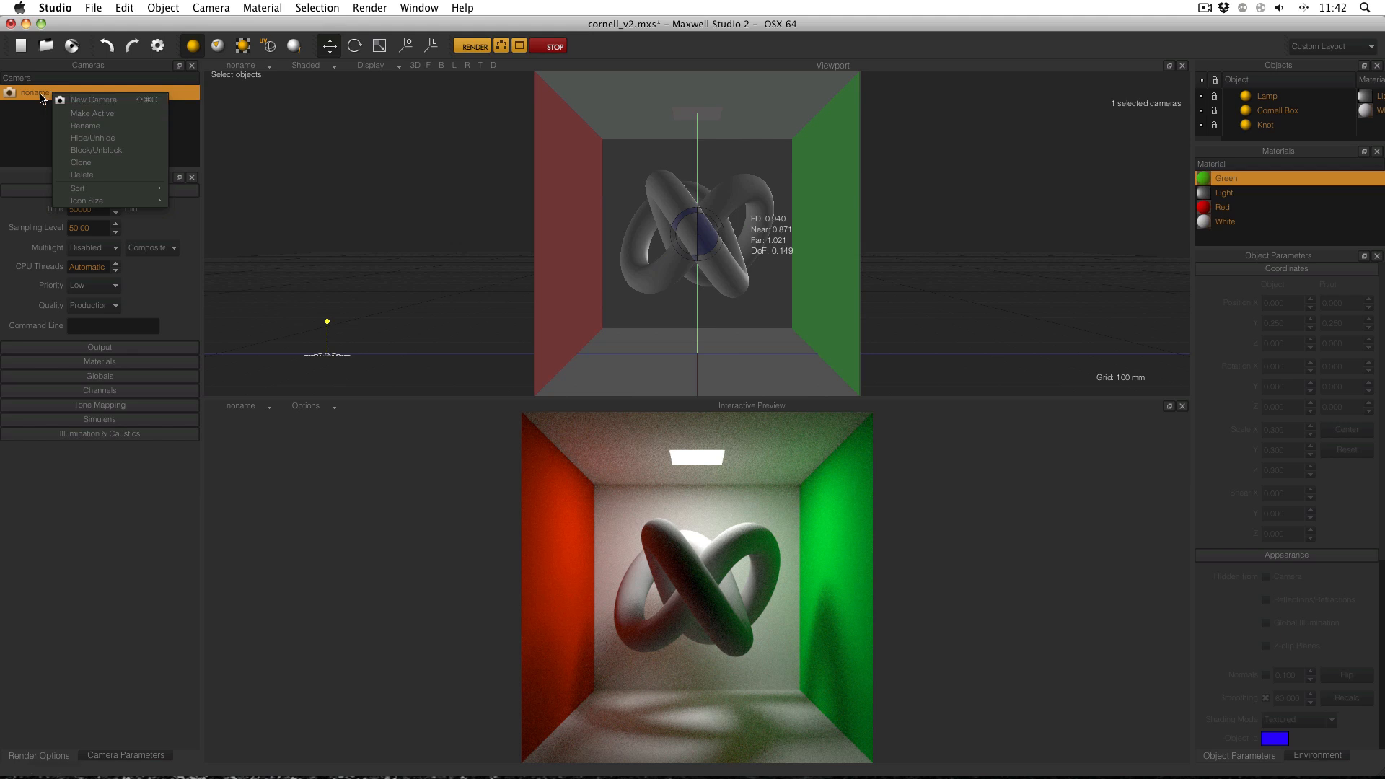
left_click(109, 127)
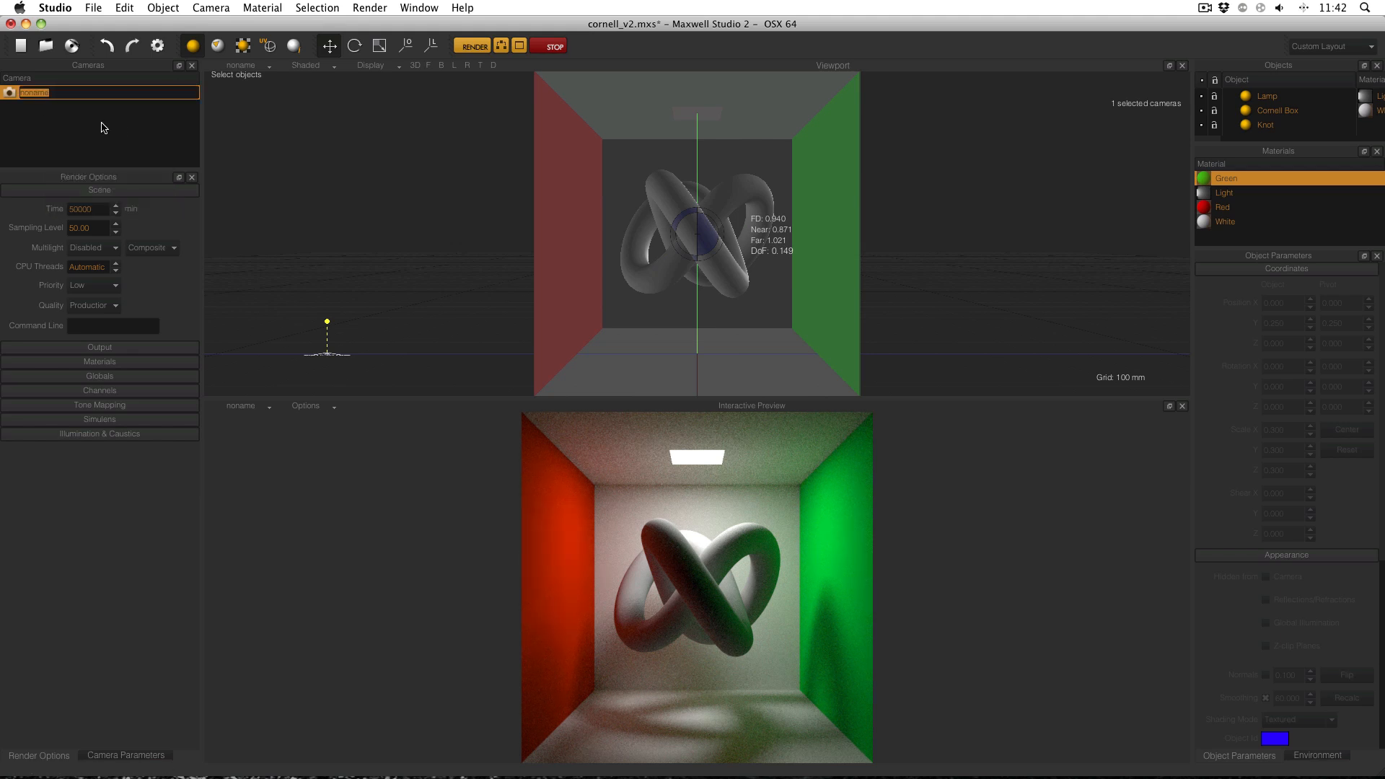
left_click(102, 128)
left_click(95, 93)
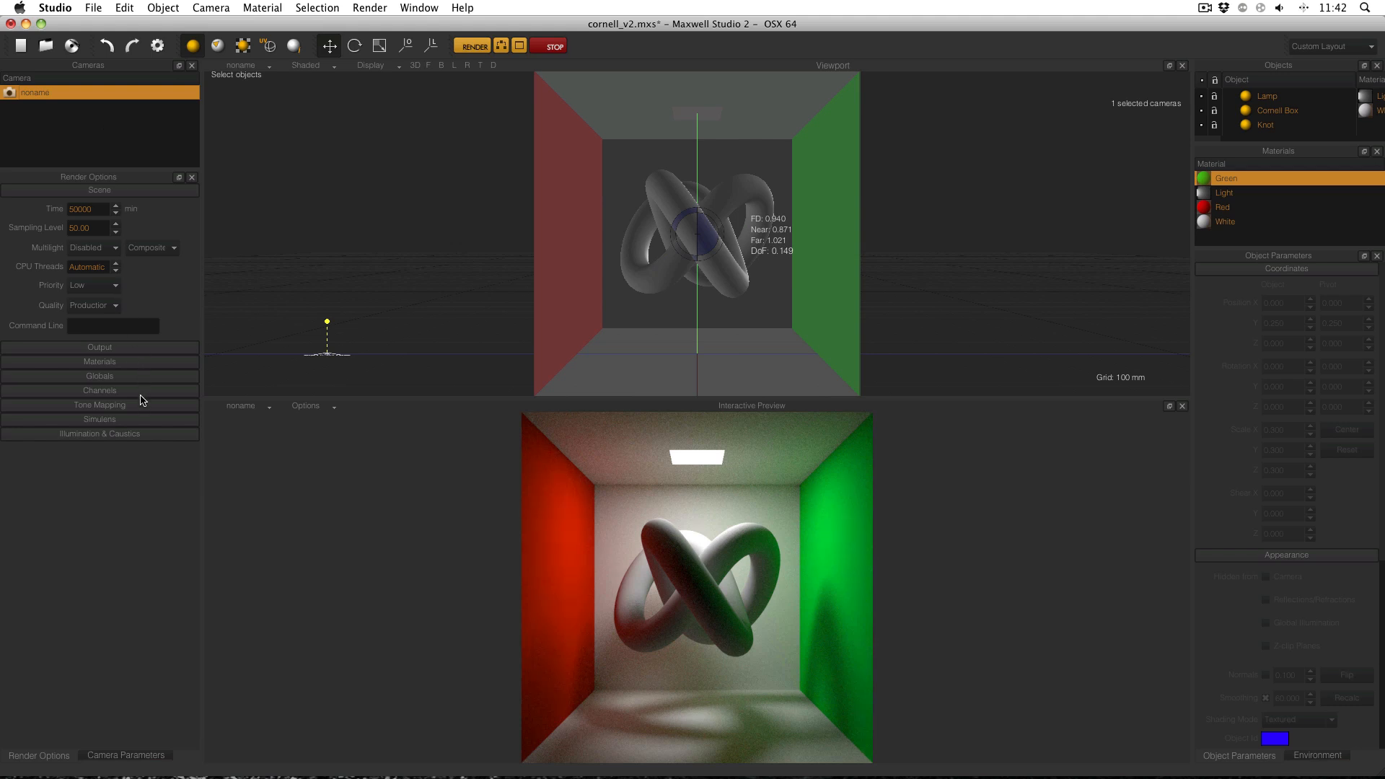
Show the Camera Parameters and browse the Sensor Preset list to Canon > dslr.
left_click(153, 754)
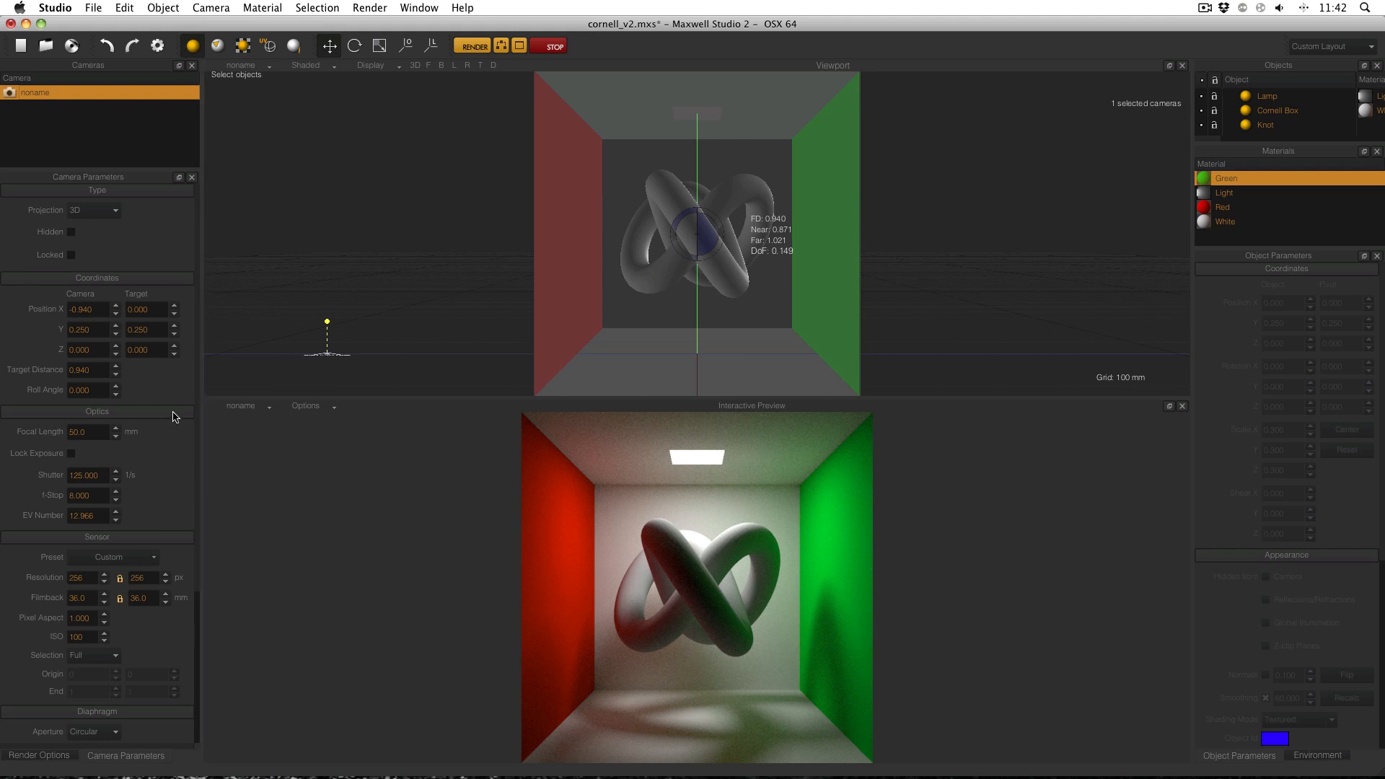
left_click(150, 559)
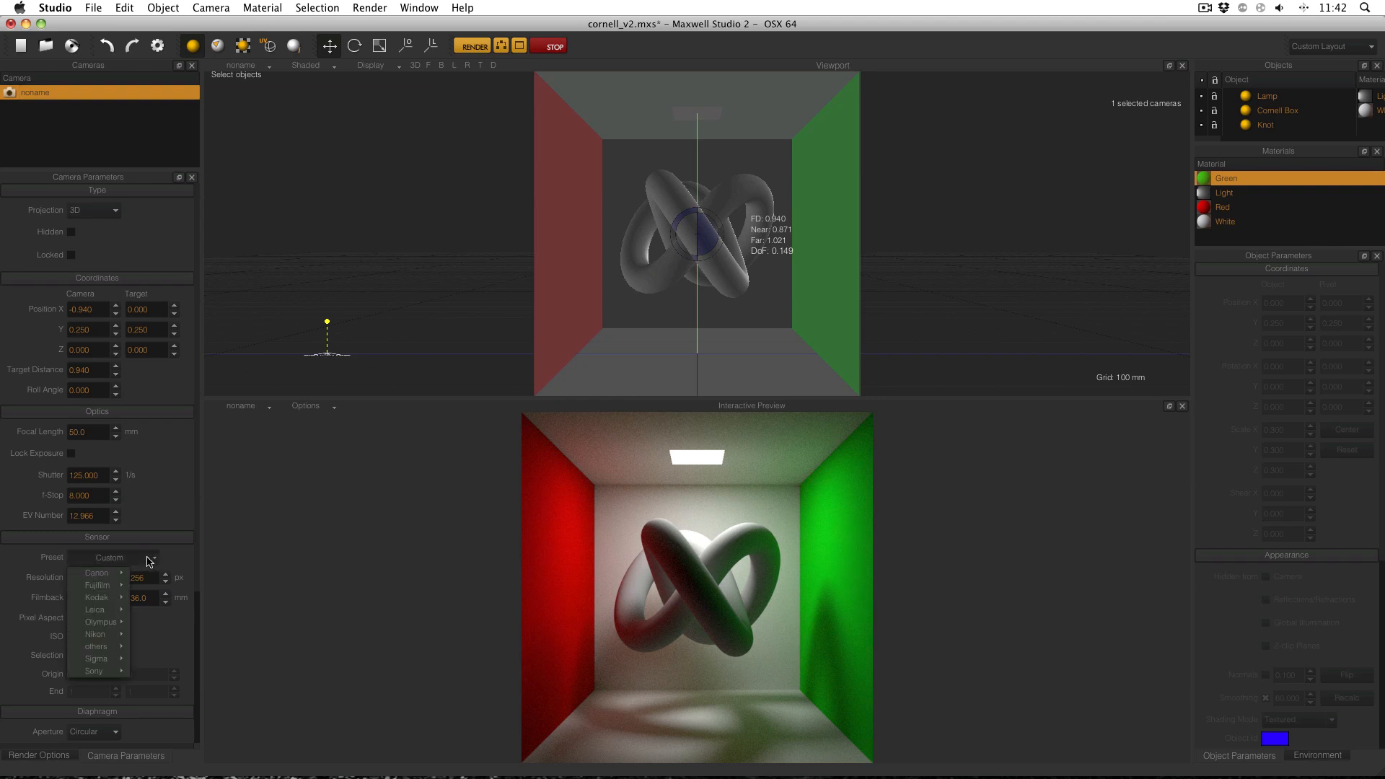
mouse_move(112, 575)
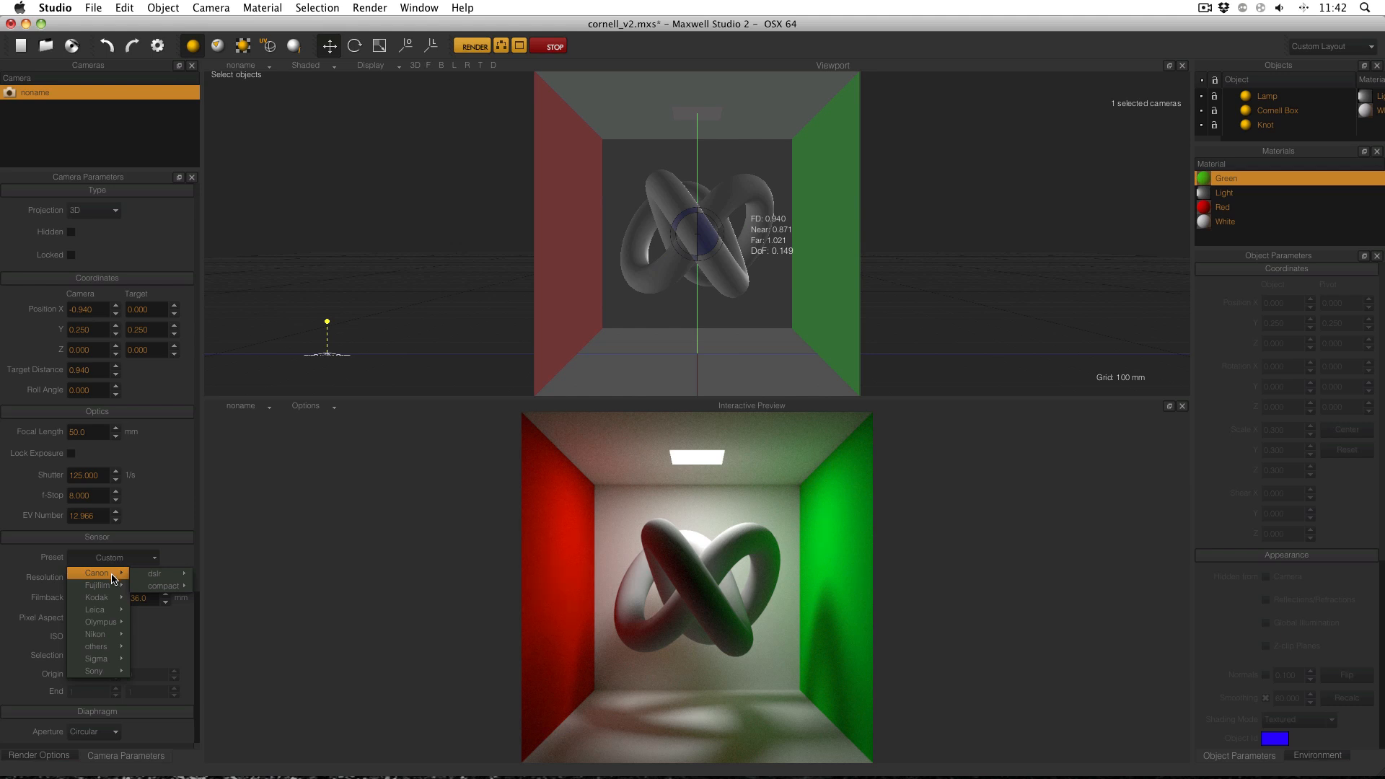
mouse_move(108, 599)
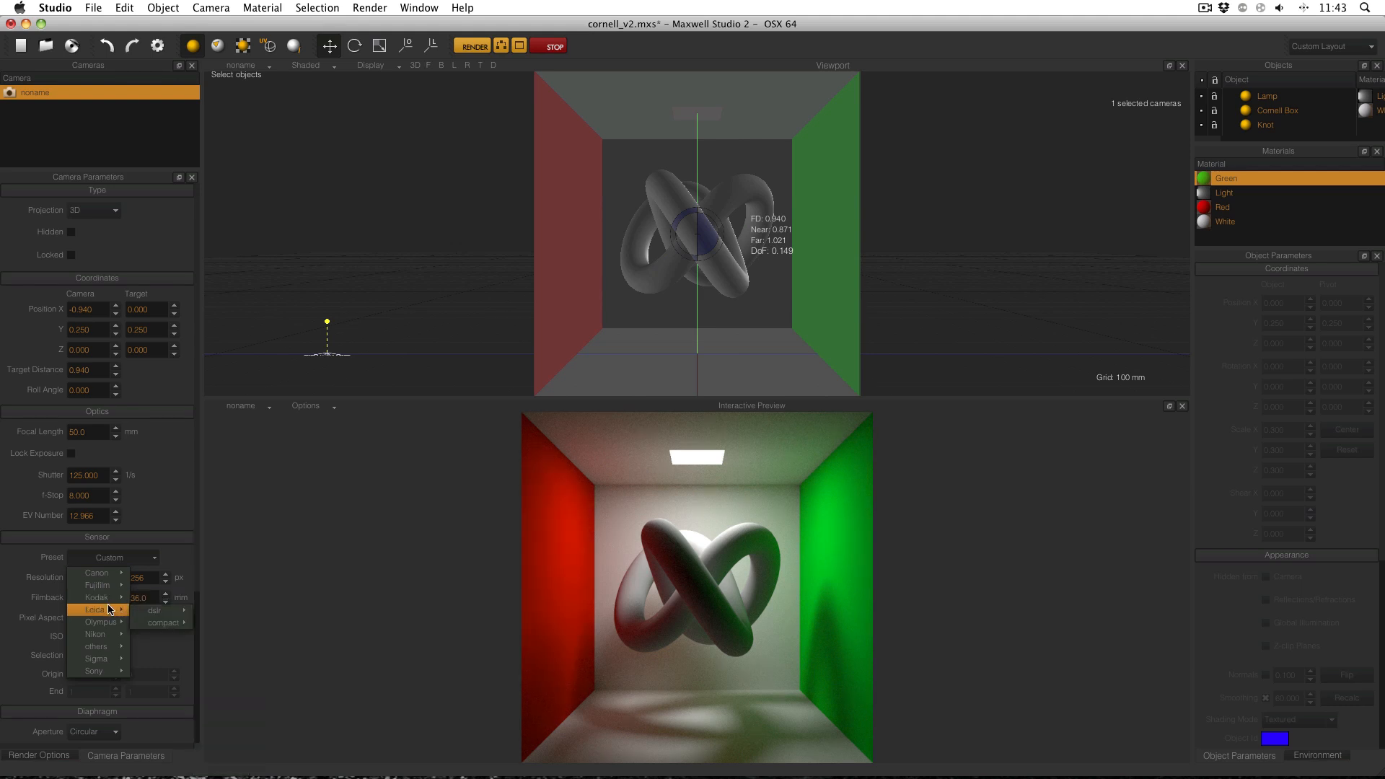
left_click(173, 560)
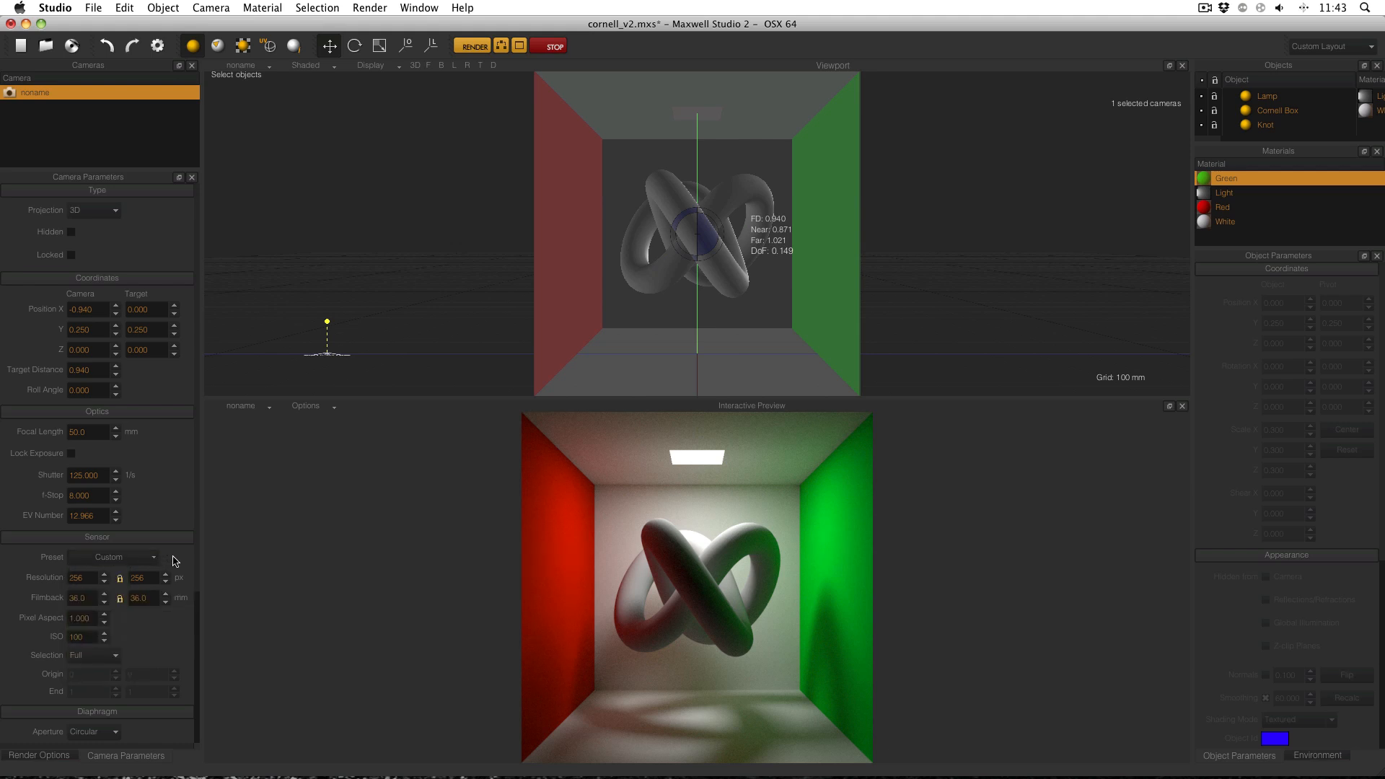
left_click(133, 558)
mouse_move(129, 573)
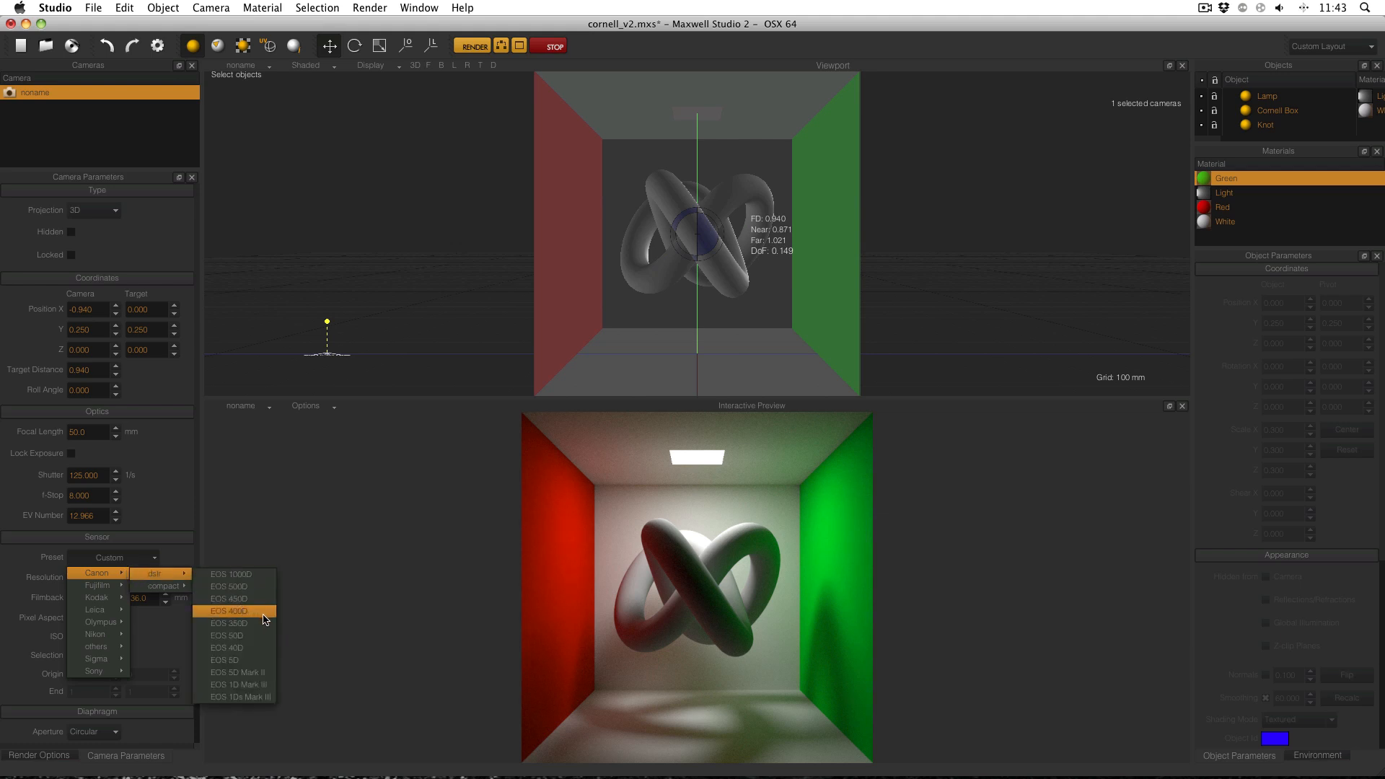
Apply the Canon EOS 5D Mark II preset, then set a 36 mm filmback height with proportions locked.
left_click(261, 678)
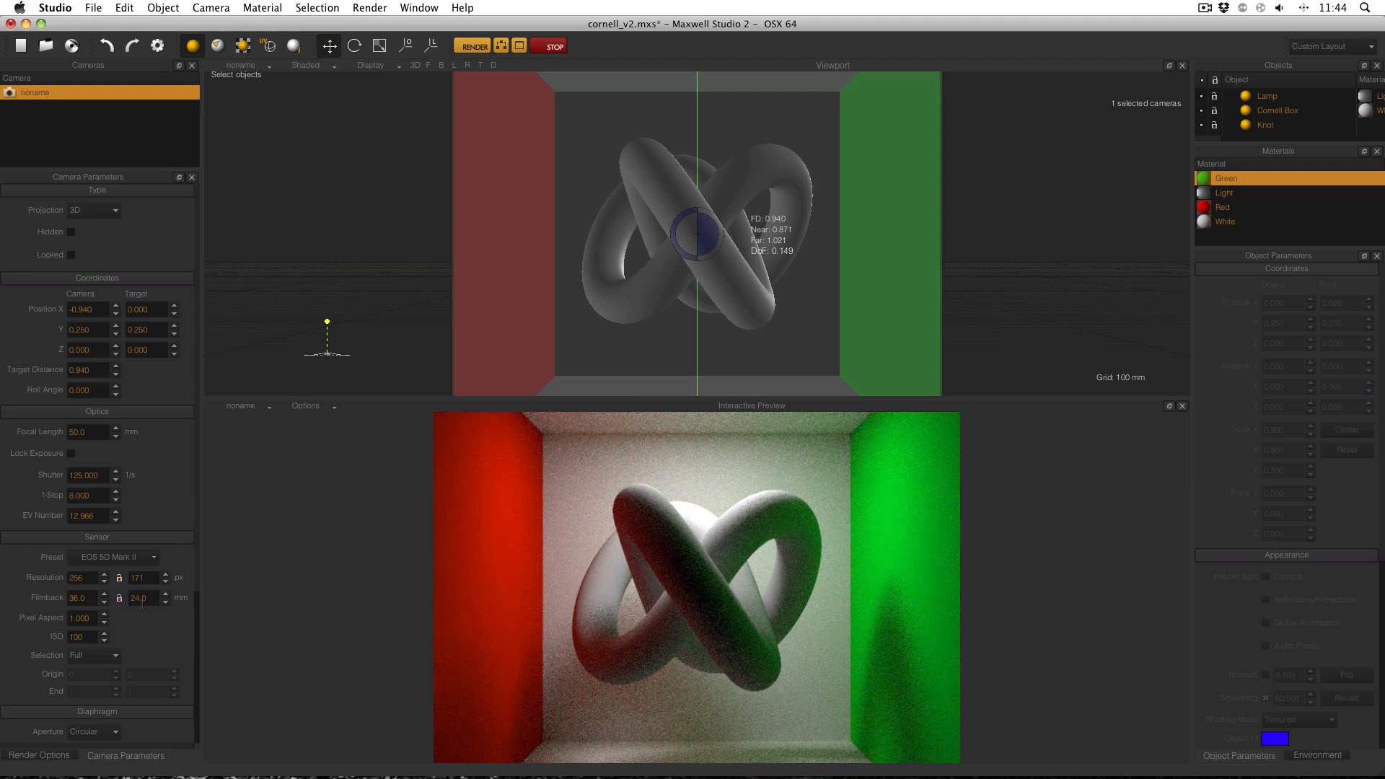
left_click(152, 602)
type("36")
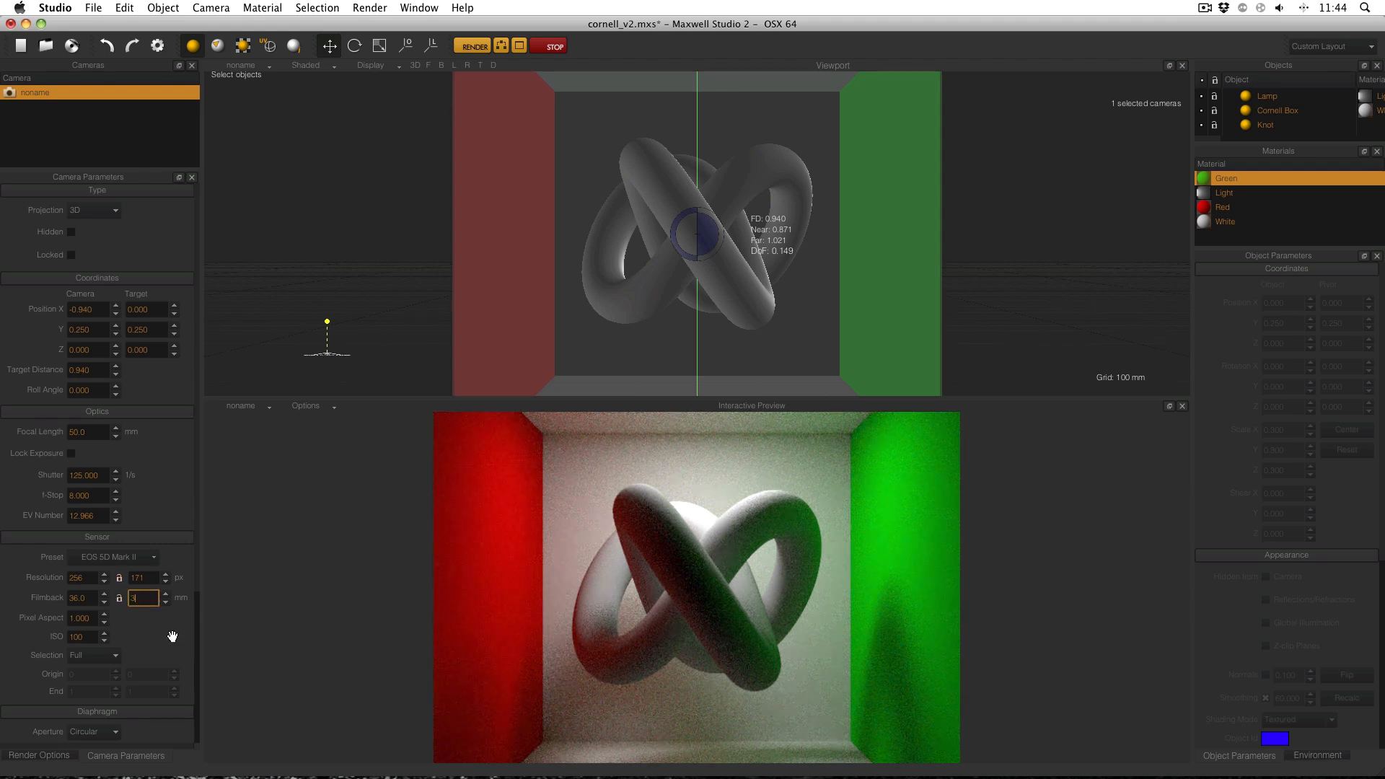
key("Return")
left_click(120, 599)
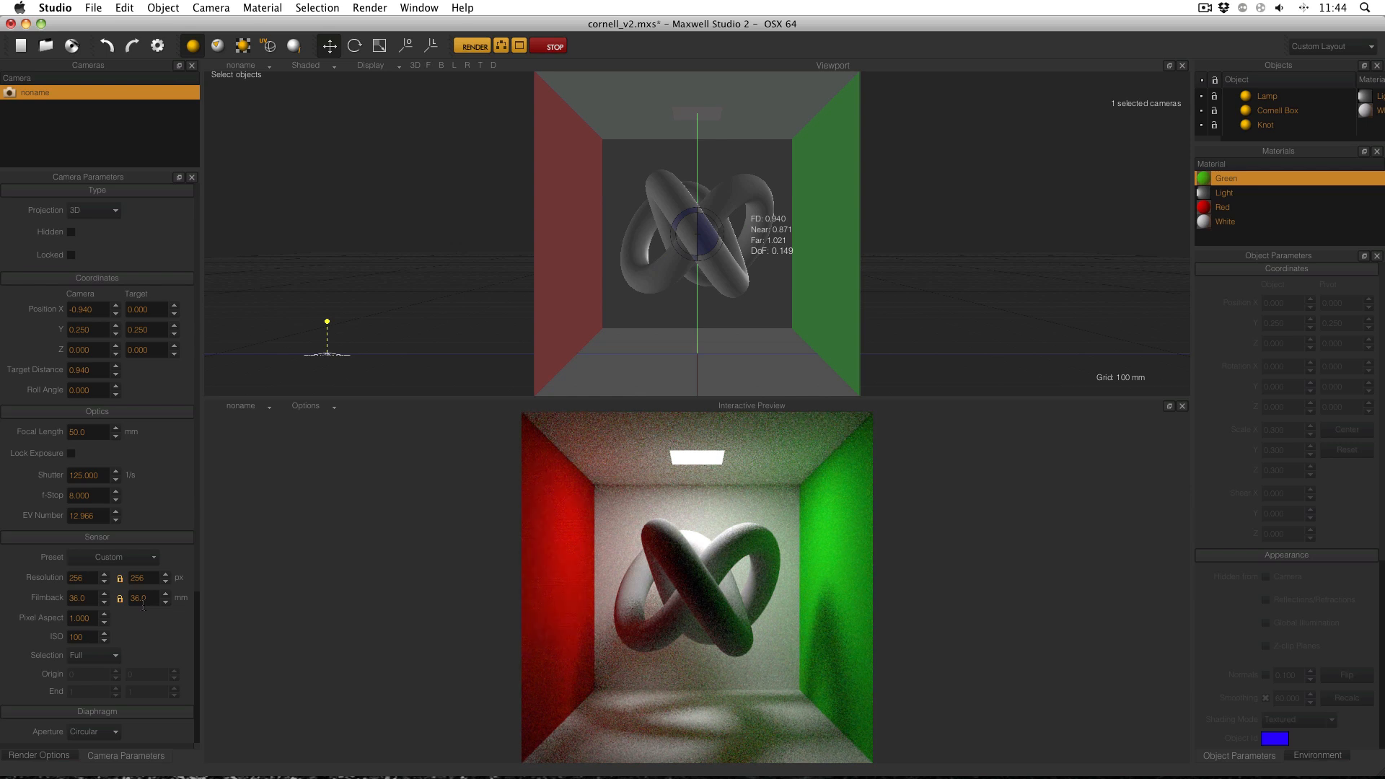
left_click(92, 581)
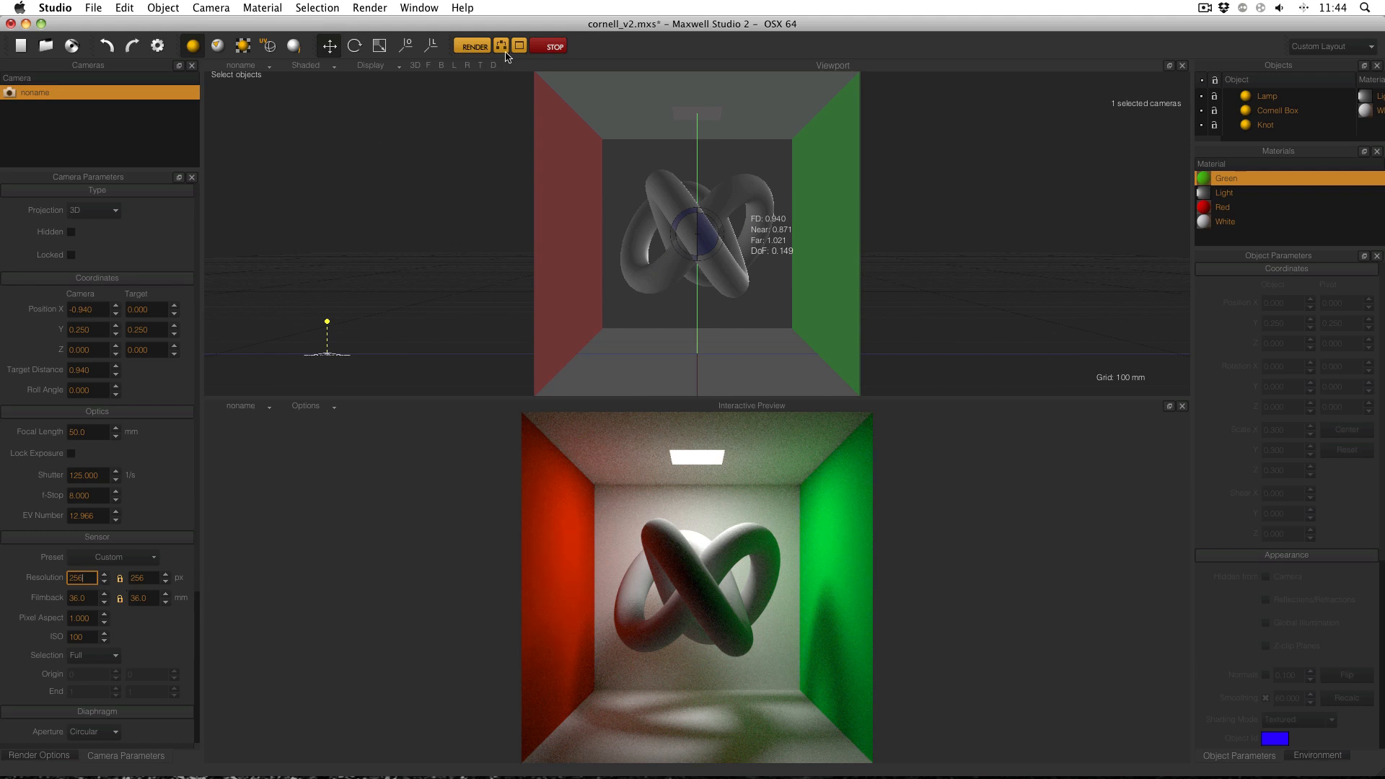
Run a test render of the knot scene, stop it when complete, and close Maxwell Render.
left_click(479, 41)
left_click(474, 46)
left_click(667, 422)
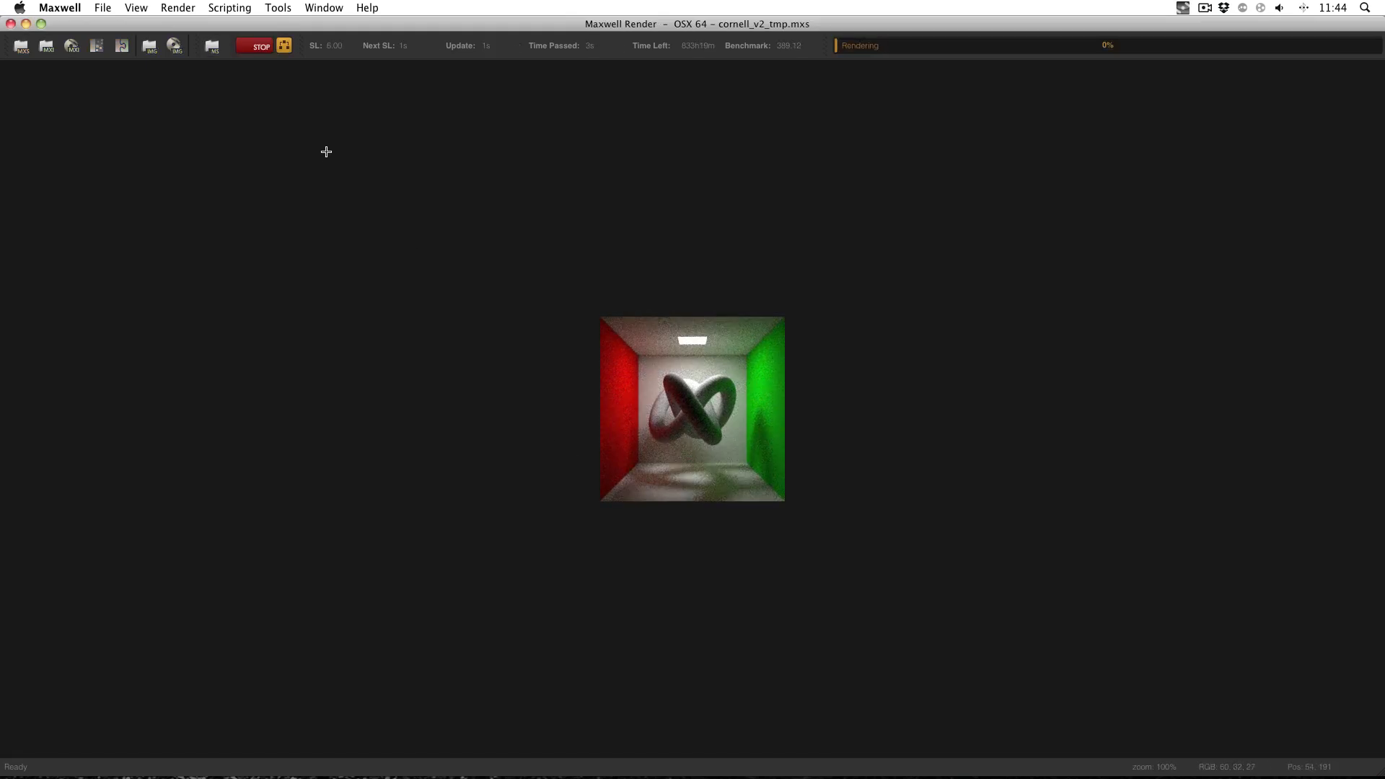
left_click(254, 47)
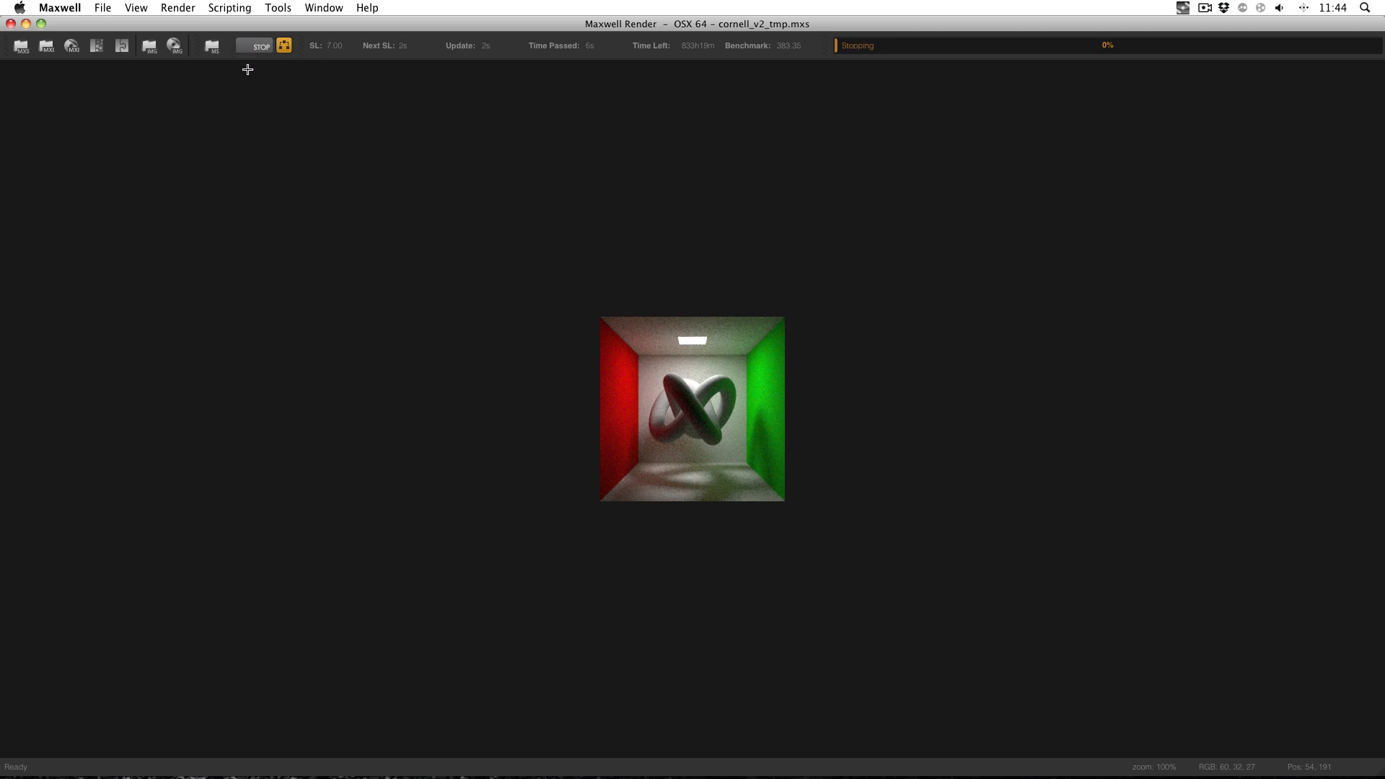
left_click(10, 24)
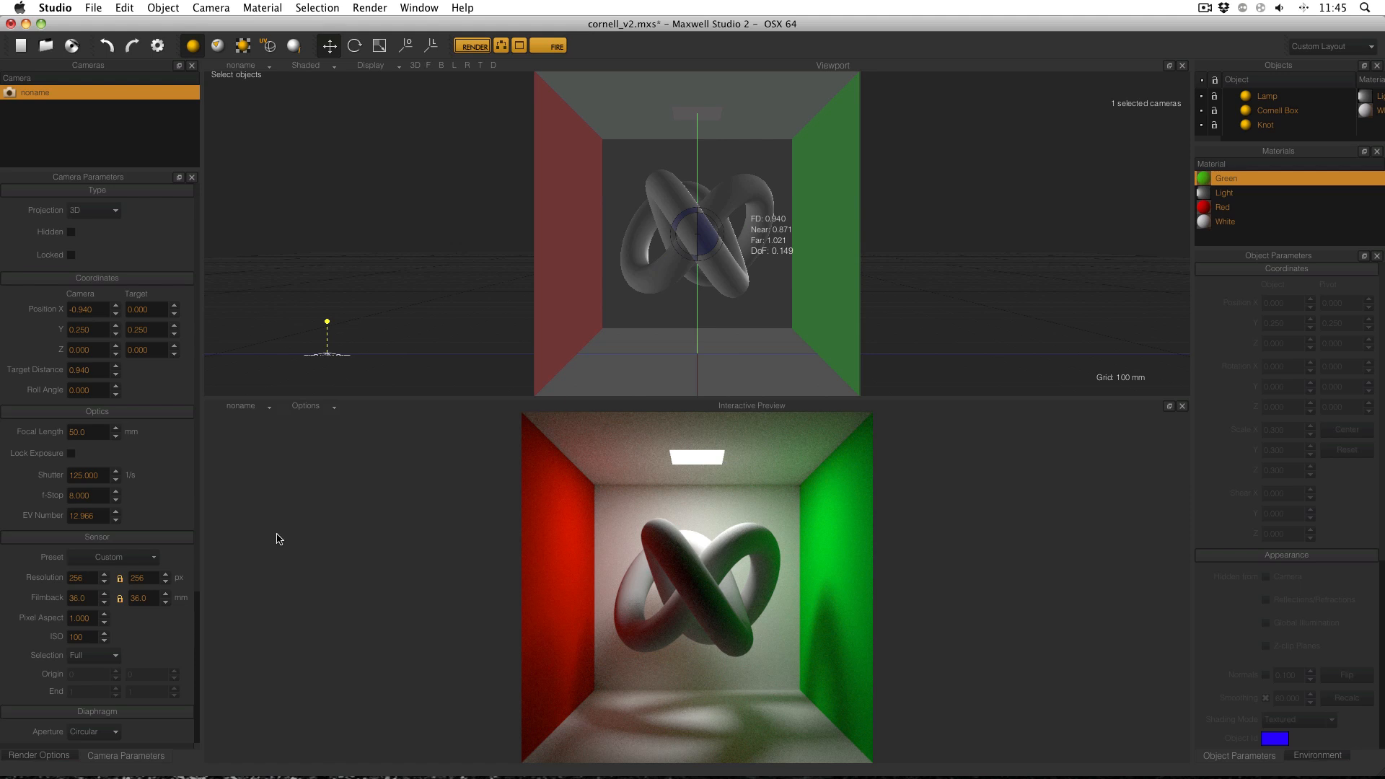
Enter resolution width 1920 and height 1080 in Camera Parameters, then restart the FIRE preview.
left_click(90, 577)
left_click_drag(89, 577, 59, 578)
type("1920")
key("Return")
key("Tab")
type("1080")
key("Return")
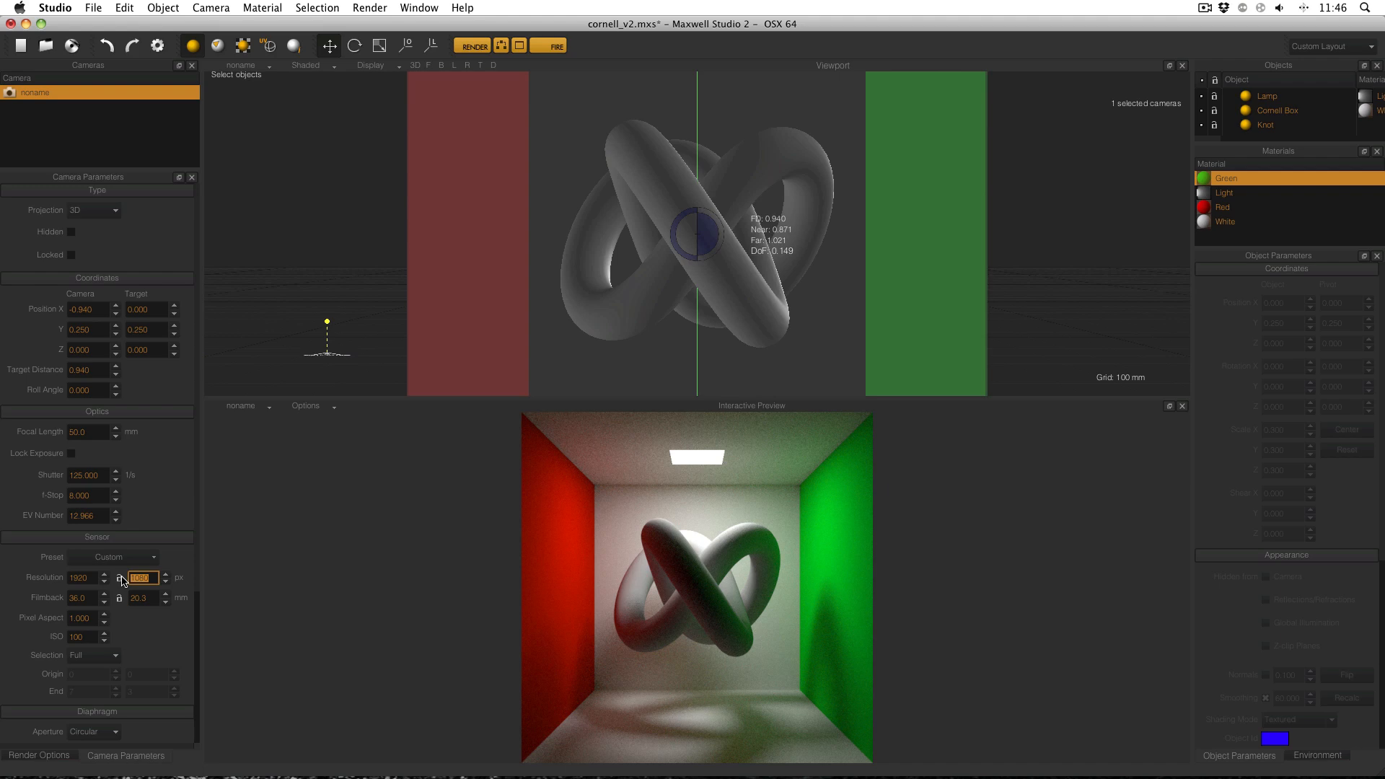
left_click(555, 46)
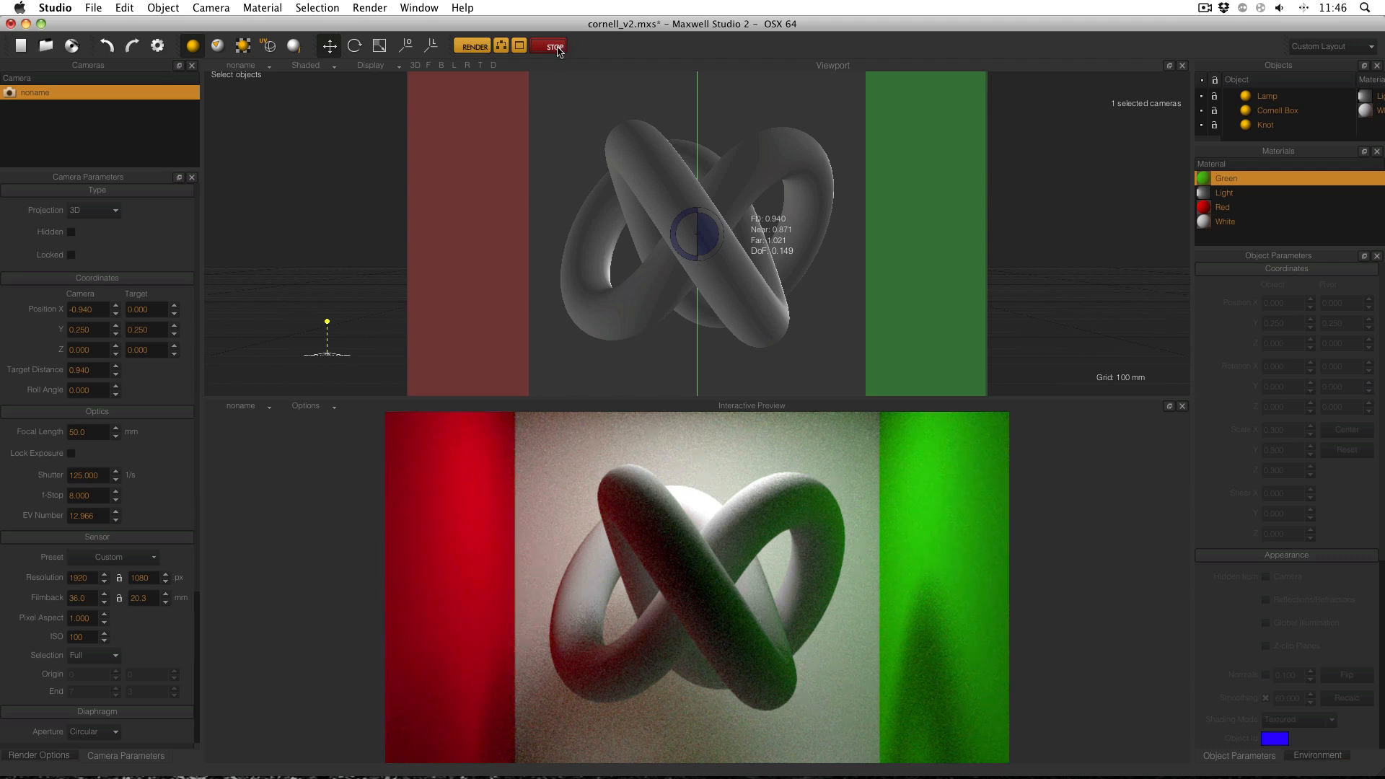
Render the widescreen knot scene, view it full screen and back, then close Maxwell Render.
left_click(472, 49)
left_click(653, 422)
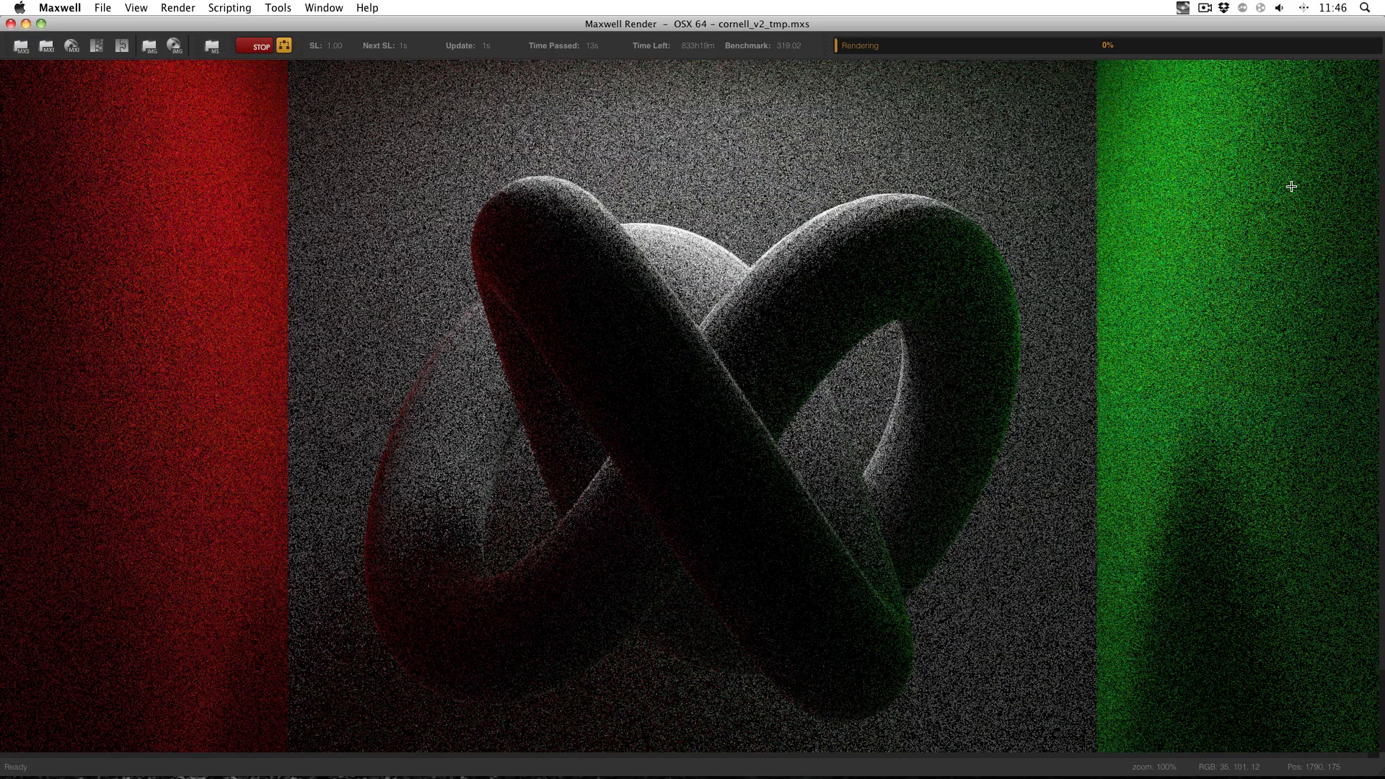
key("super+f")
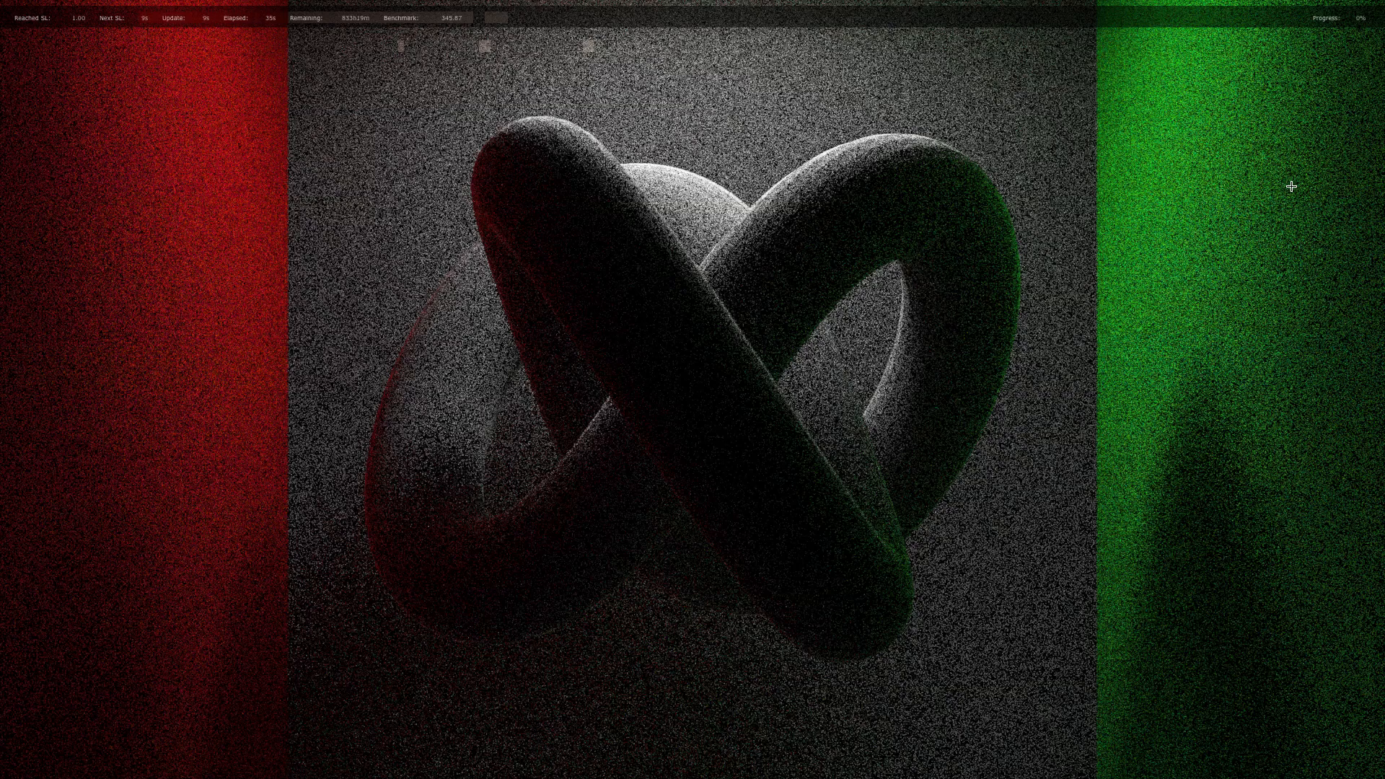
key("Escape")
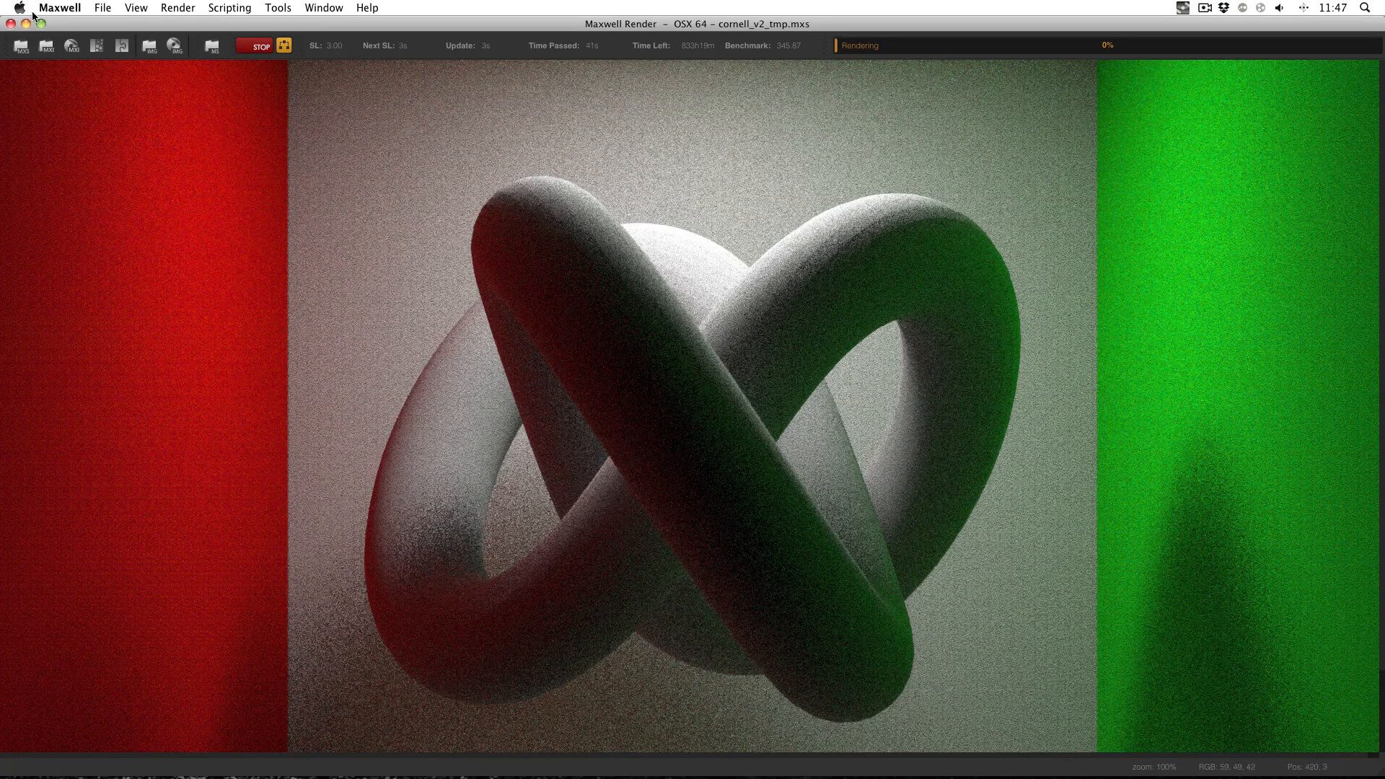
left_click(11, 24)
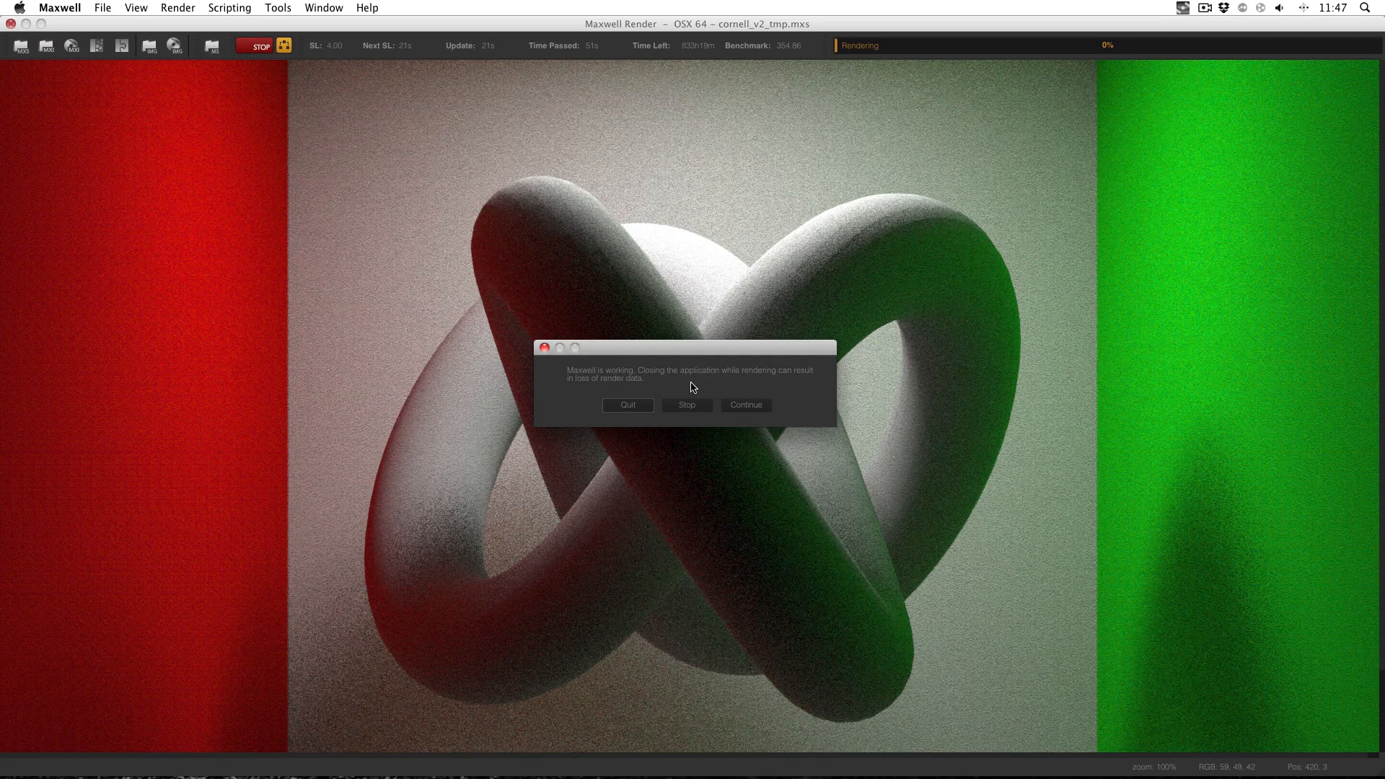
Quit the running renderer and set the camera resolution to 1280 × 720.
left_click(637, 406)
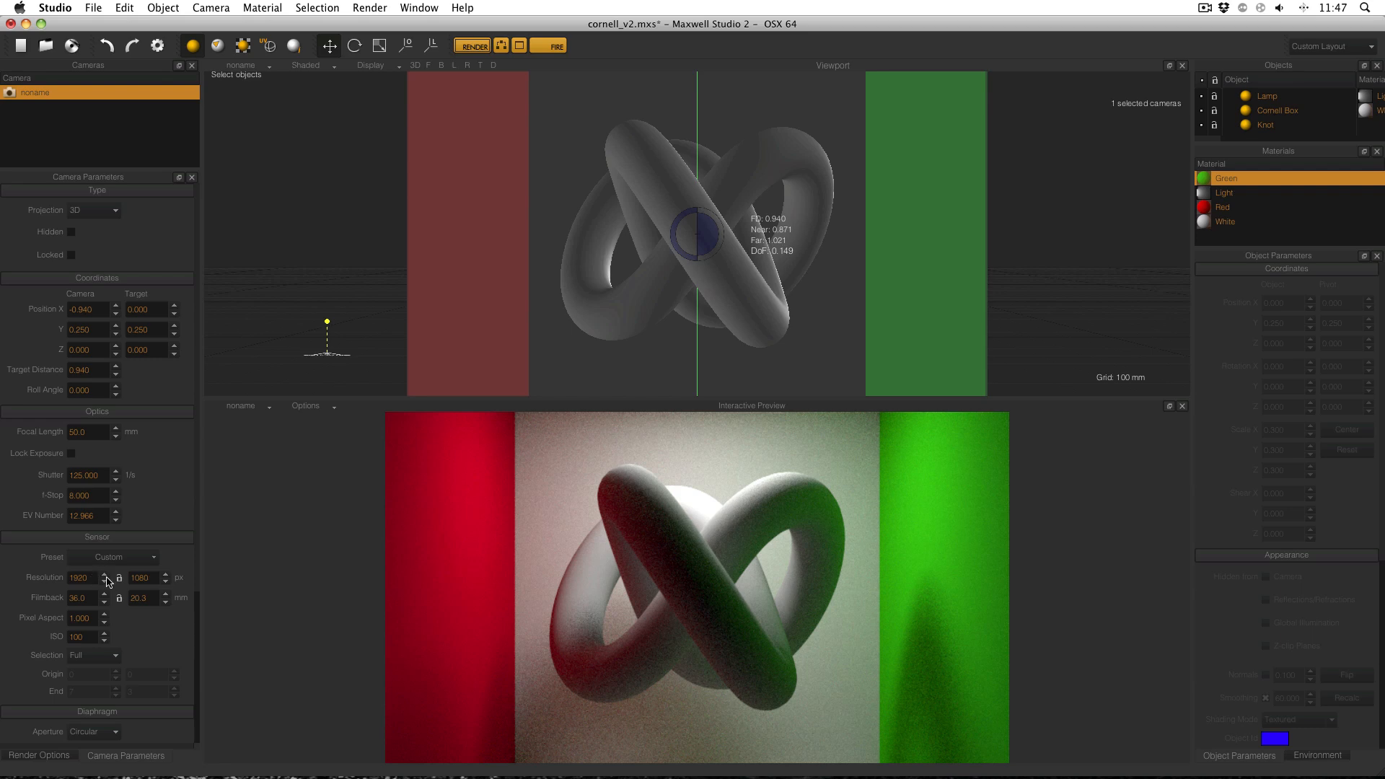
left_click_drag(97, 577, 58, 583)
type("12")
key("Tab")
type("720")
key("Return")
Lower the width to 640 so height becomes 360, then launch a test render.
key("shift+Tab")
type("640")
key("Tab")
left_click(154, 578)
left_click(473, 46)
left_click(658, 421)
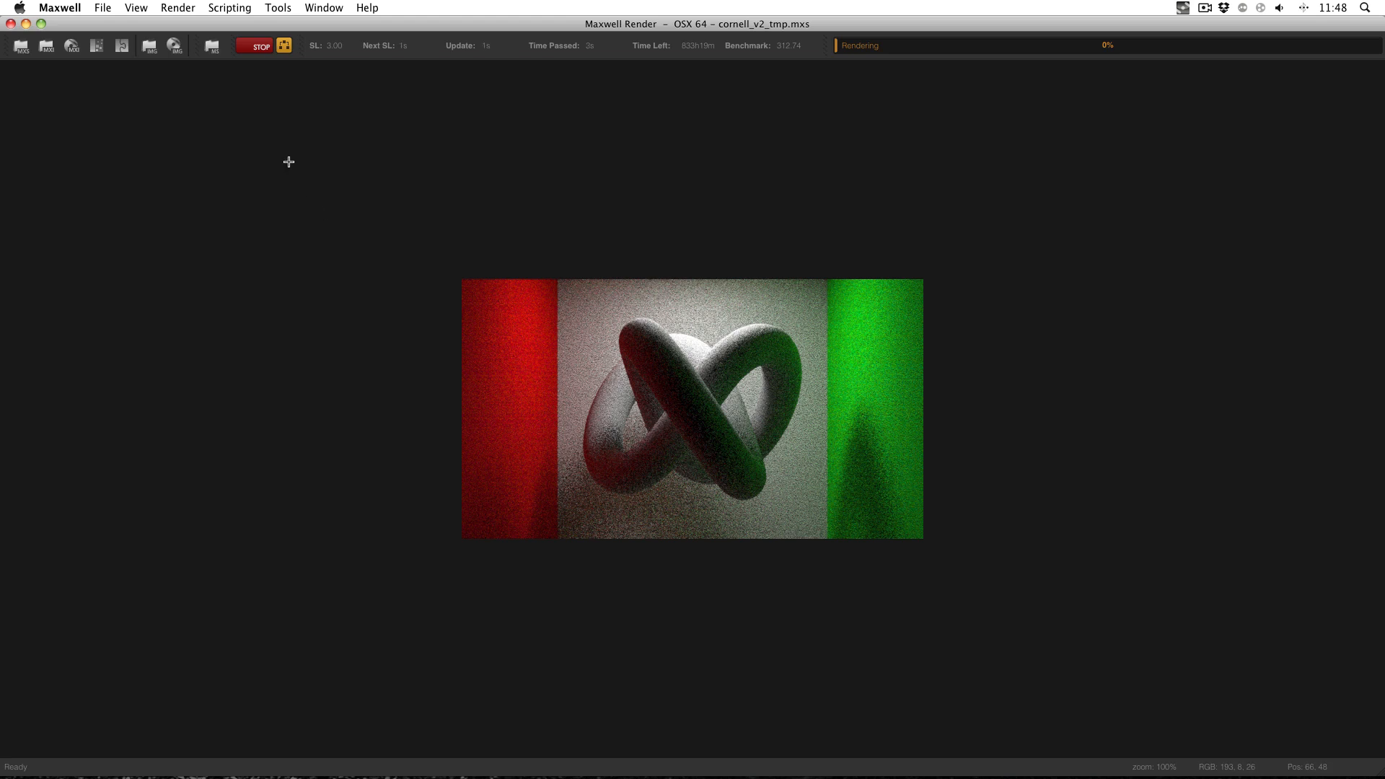
Stop the 640 × 360 test render and close the Maxwell Render window.
left_click(261, 46)
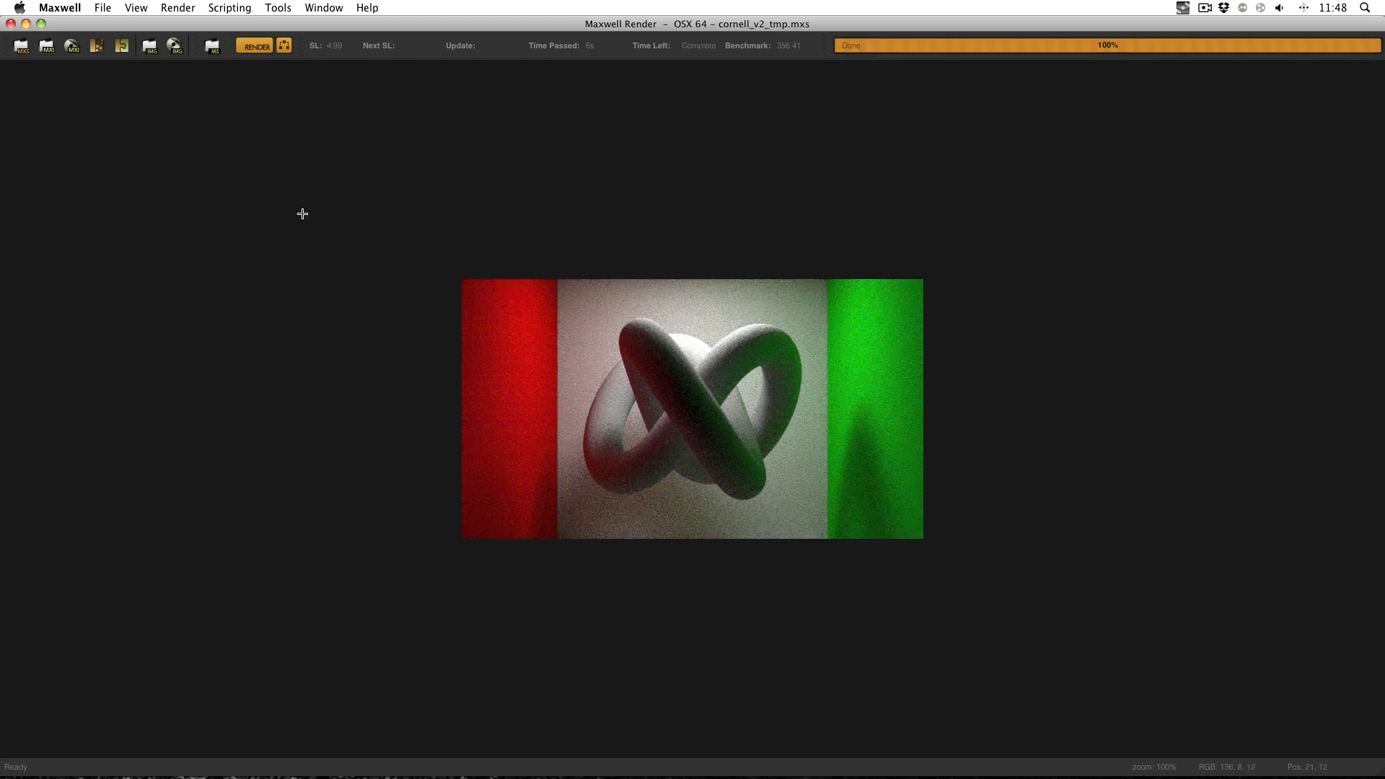
left_click(11, 23)
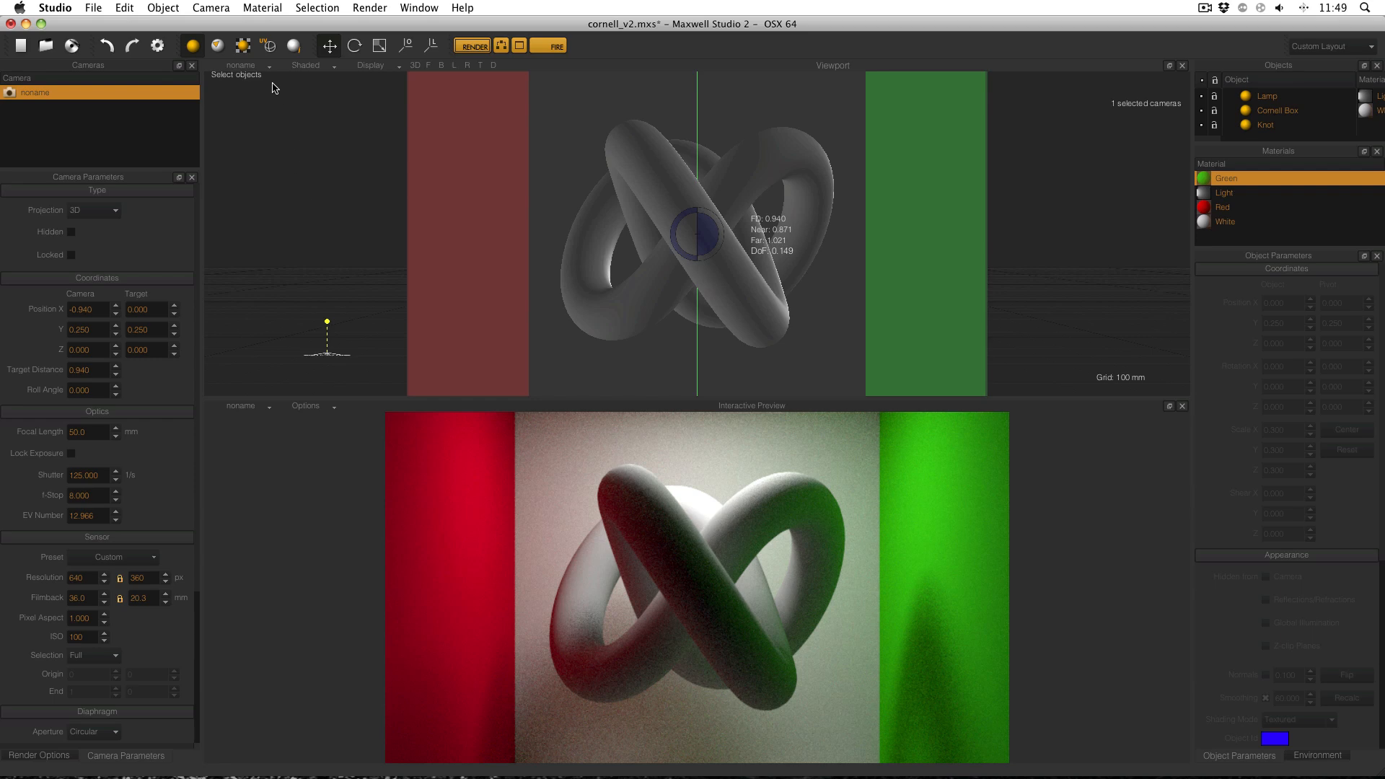
Switch the viewport to Perspective, center the scene, and frame both the Cornell box and camera.
left_click(254, 69)
left_click(256, 85)
right_click(492, 177)
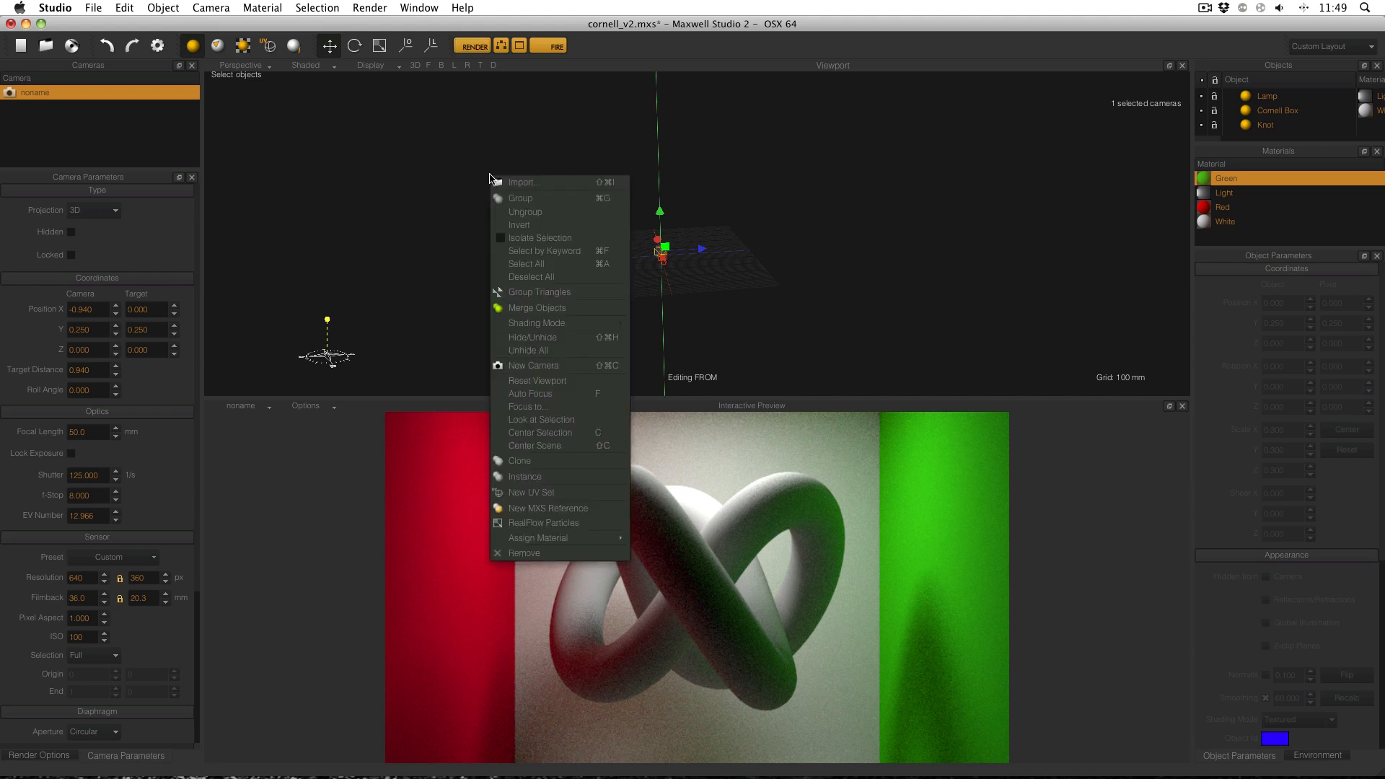
left_click(545, 445)
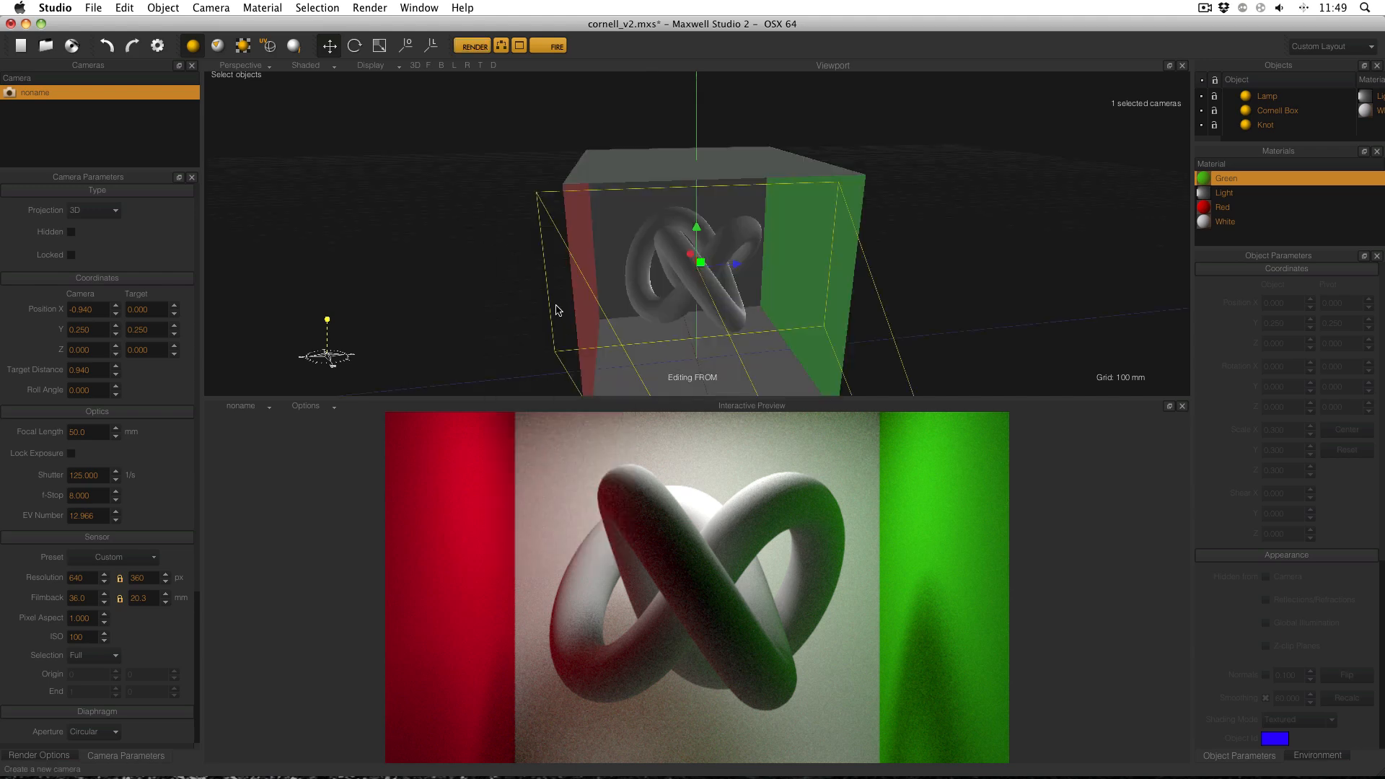
left_click_drag(655, 237, 689, 234, "alt")
middle_click_drag(644, 225, 597, 212, "alt")
left_click_drag(613, 215, 730, 233, "alt")
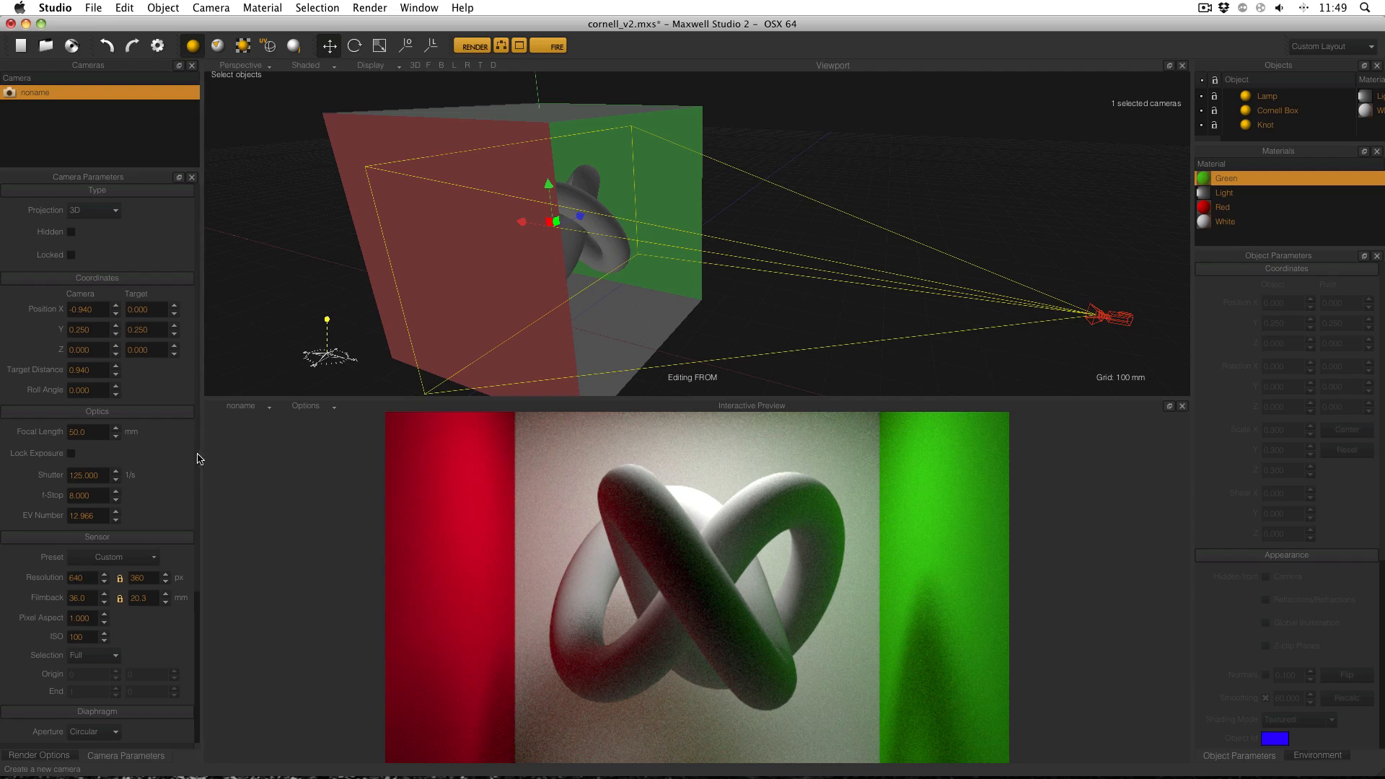
scroll(199, 459, "down", 1)
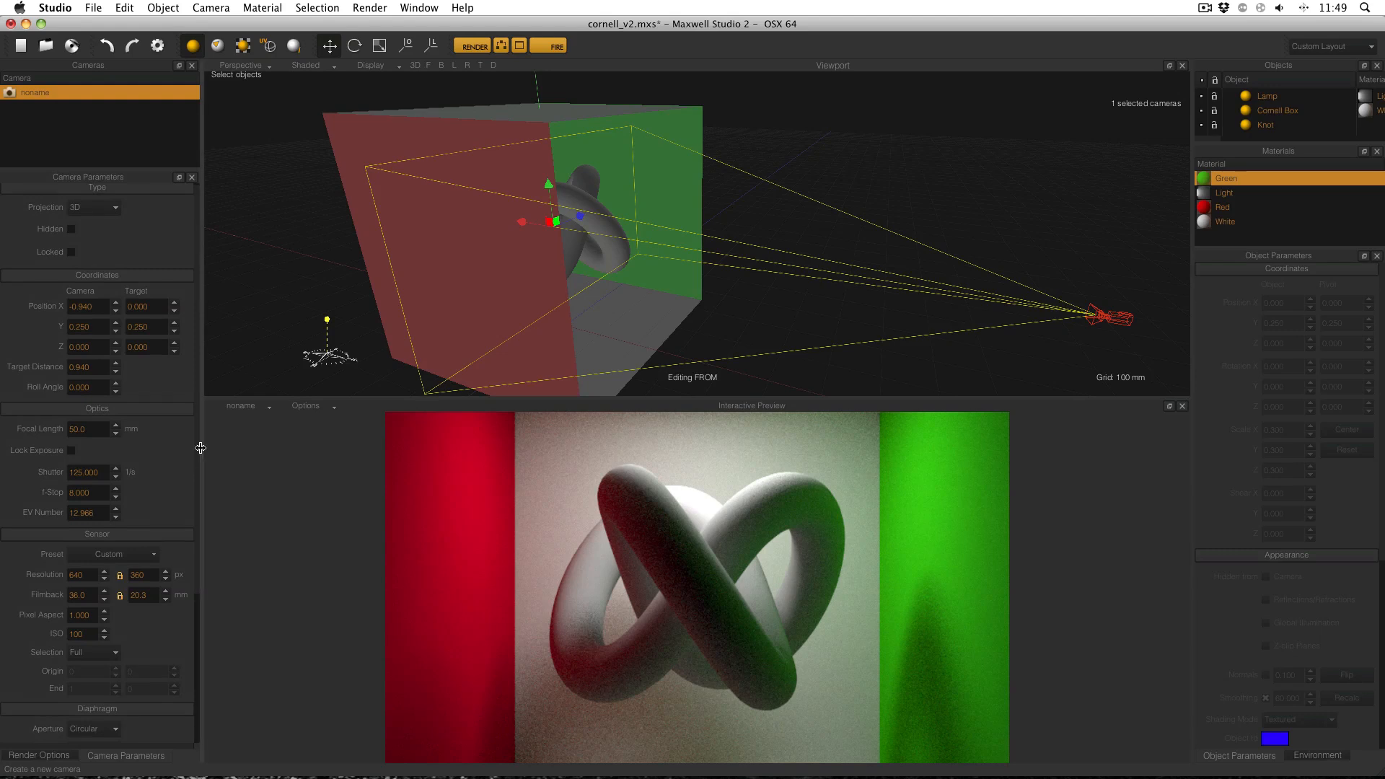
double_click(93, 369)
Set the camera's Target Distance to 0.100 and start the FIRE preview to check the blur.
type("100")
key("Return")
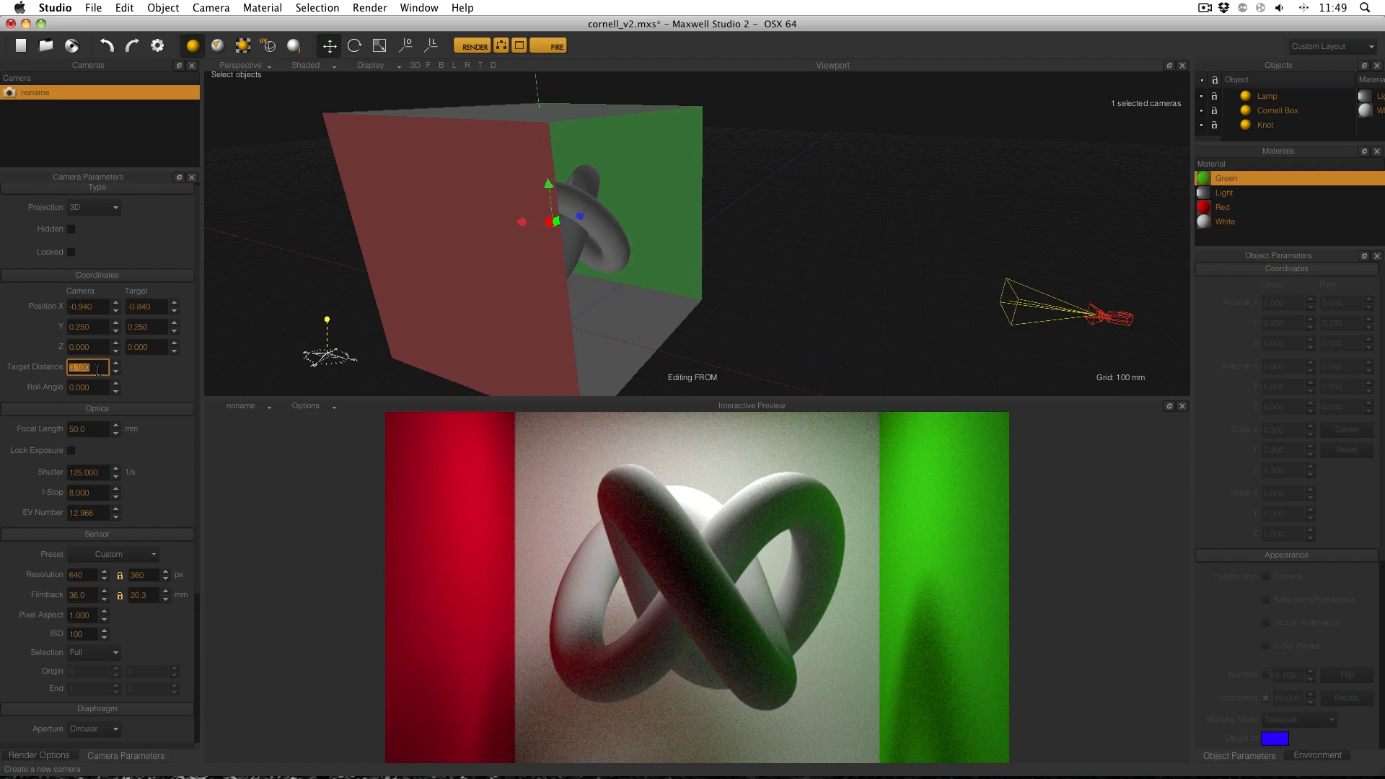
left_click(550, 47)
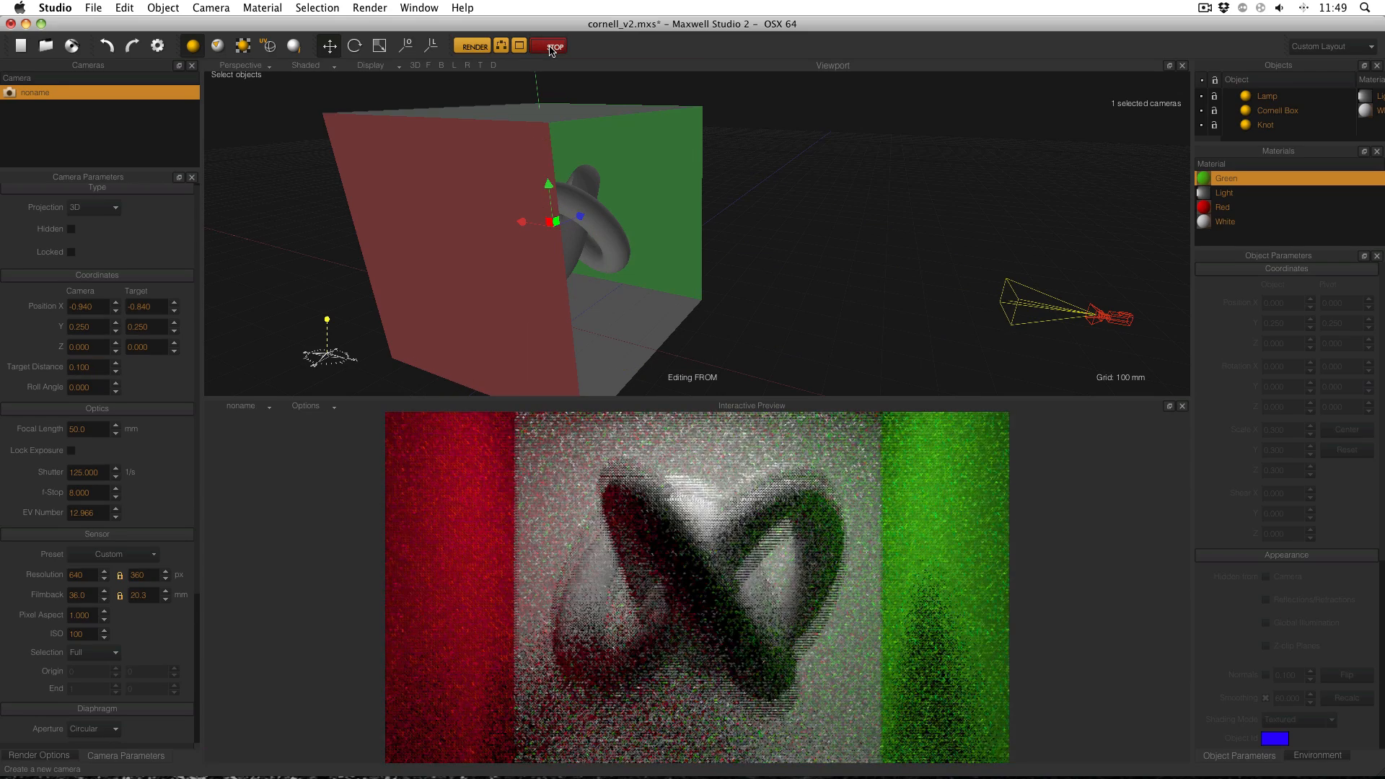
Restore the resolution width to 1920 so the height becomes 1080.
double_click(77, 575)
type("19")
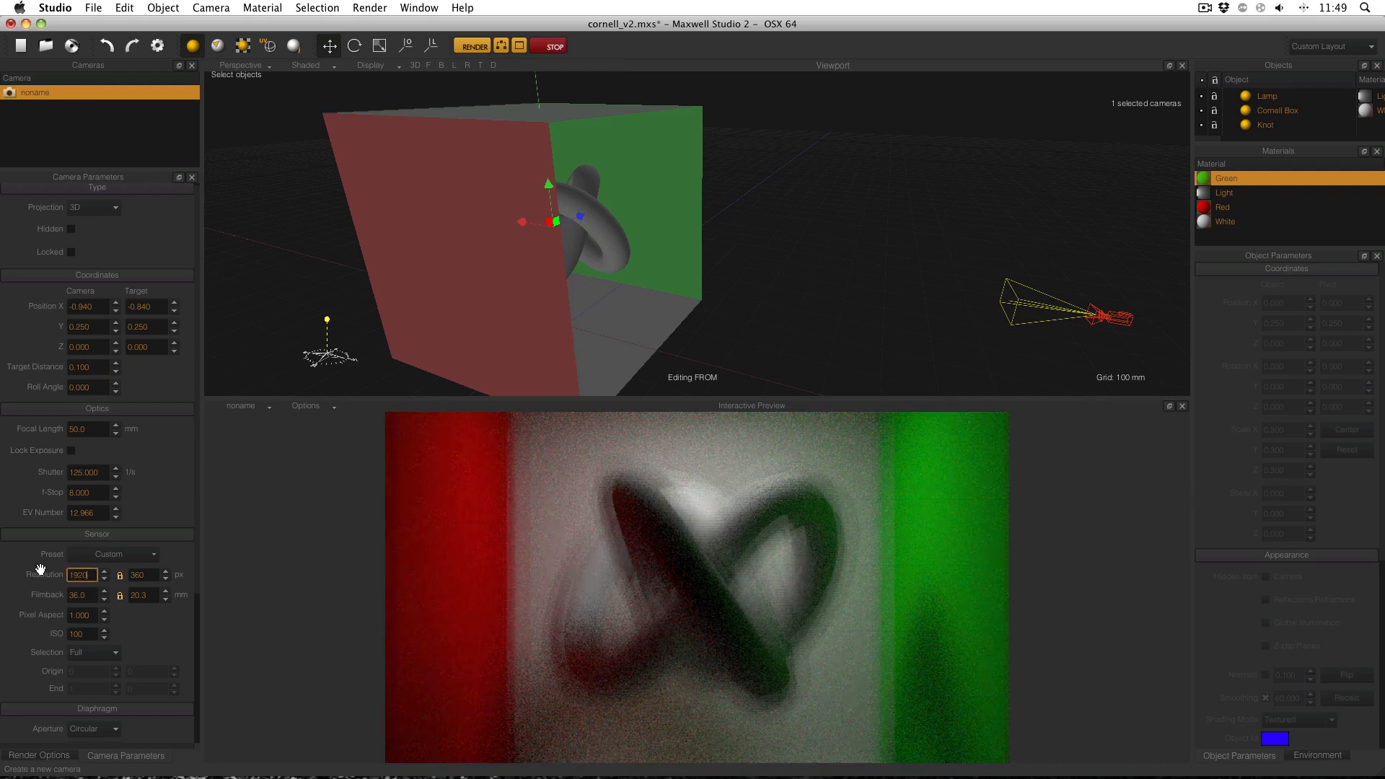
type("20")
key("Return")
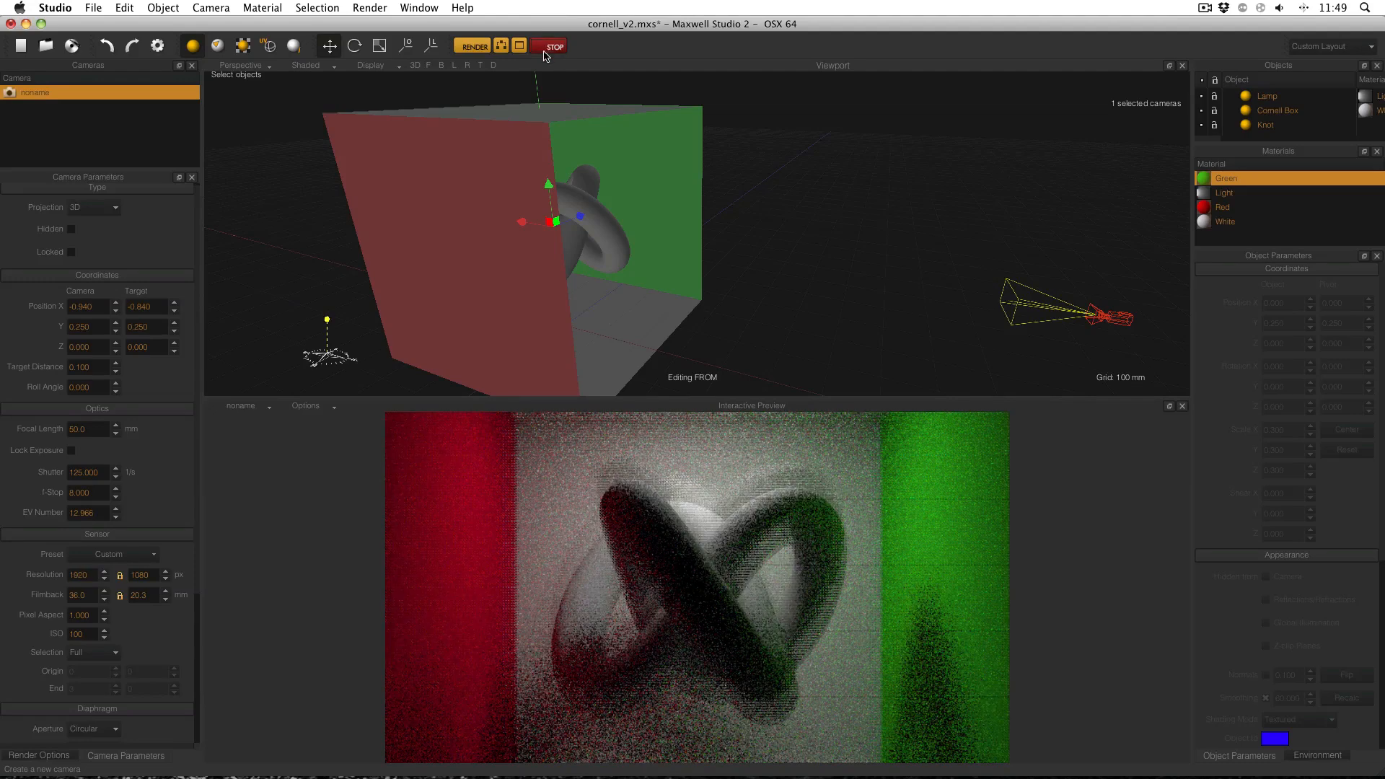
Stop the preview, look through the noname camera, and start the final render.
left_click(545, 56)
left_click(260, 66)
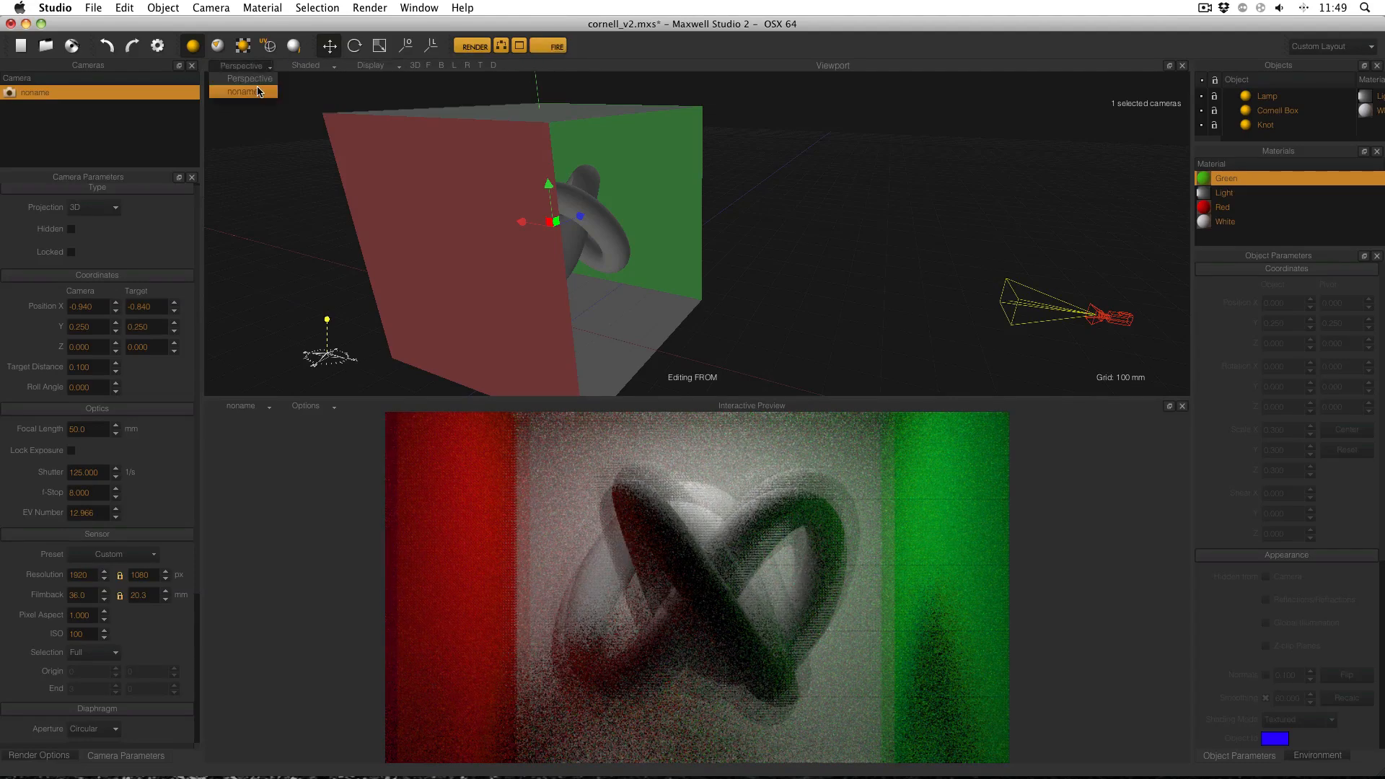
left_click(257, 91)
left_click(475, 47)
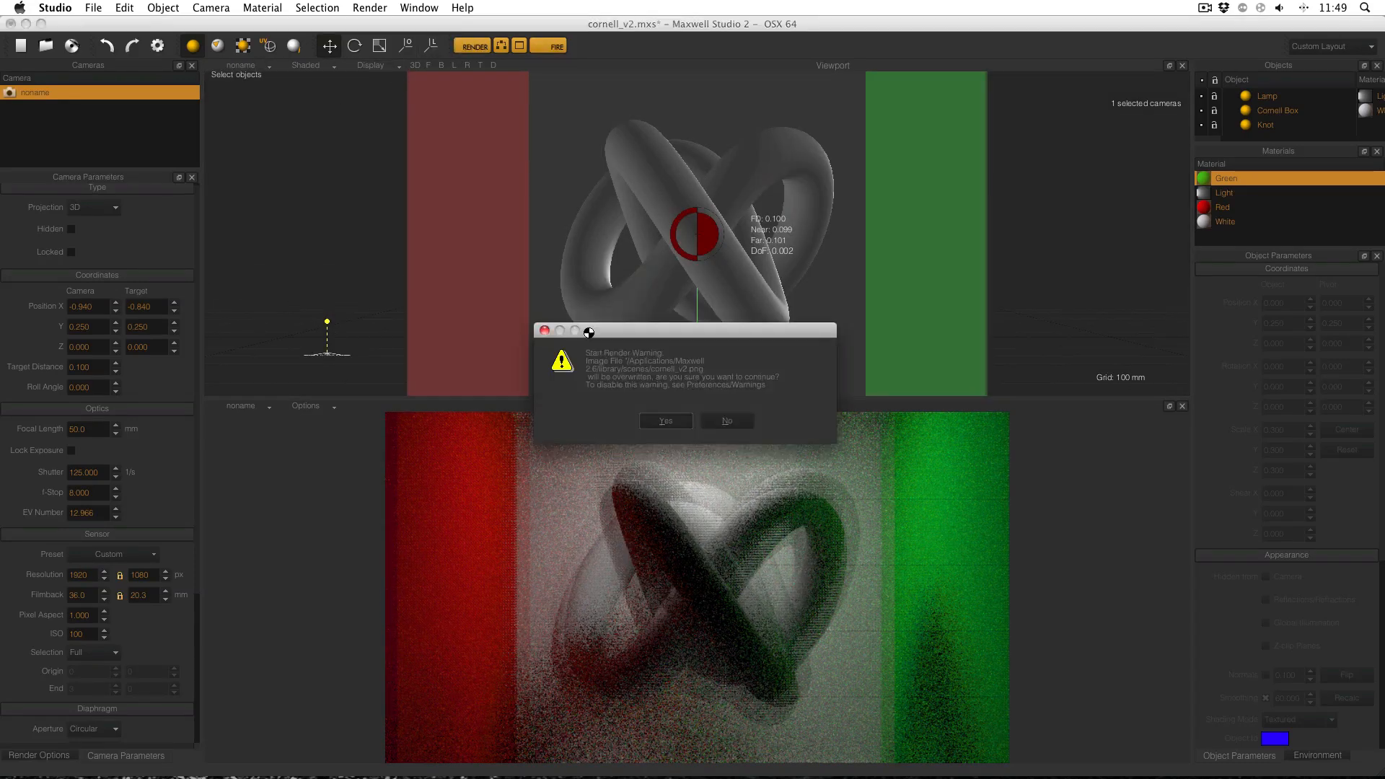
Confirm overwriting the existing output image to start the final render, then select the render width field.
left_click(665, 418)
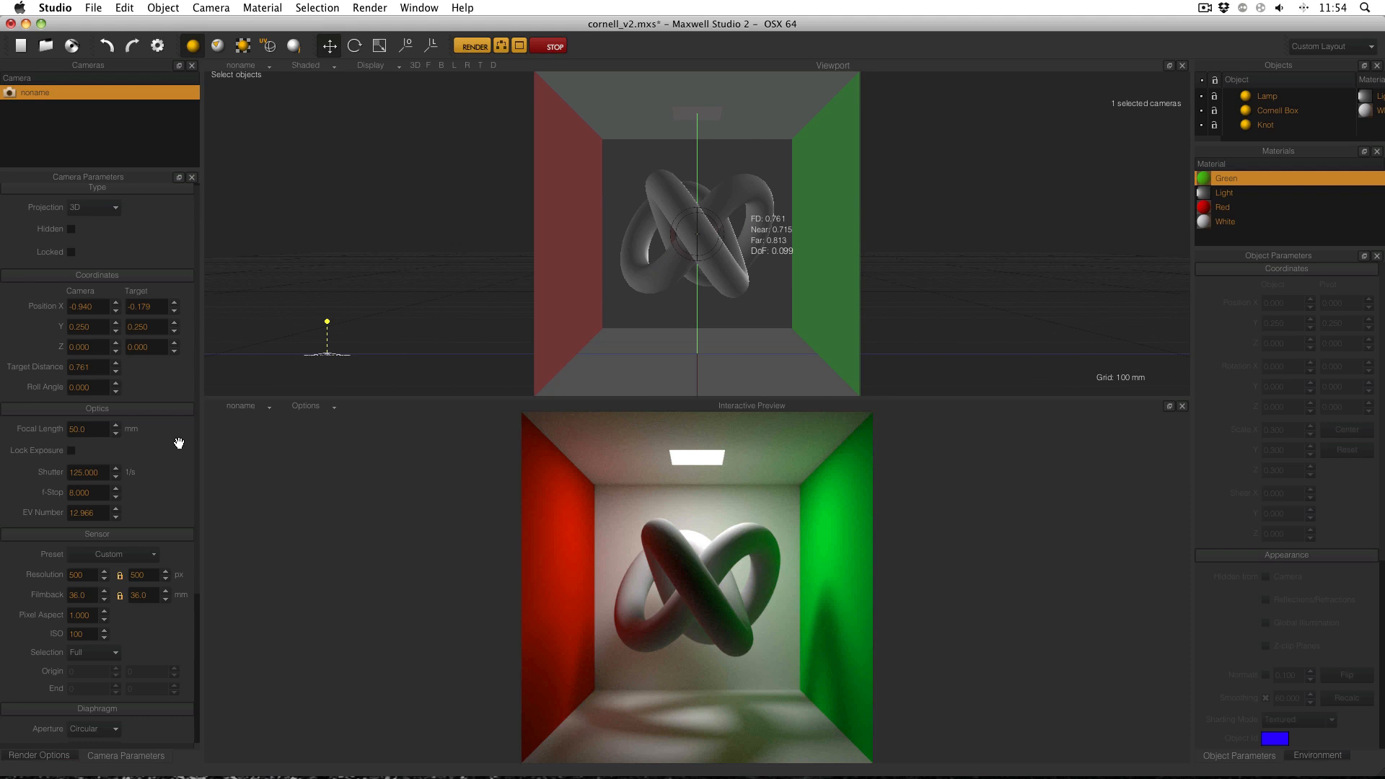
left_click(81, 575)
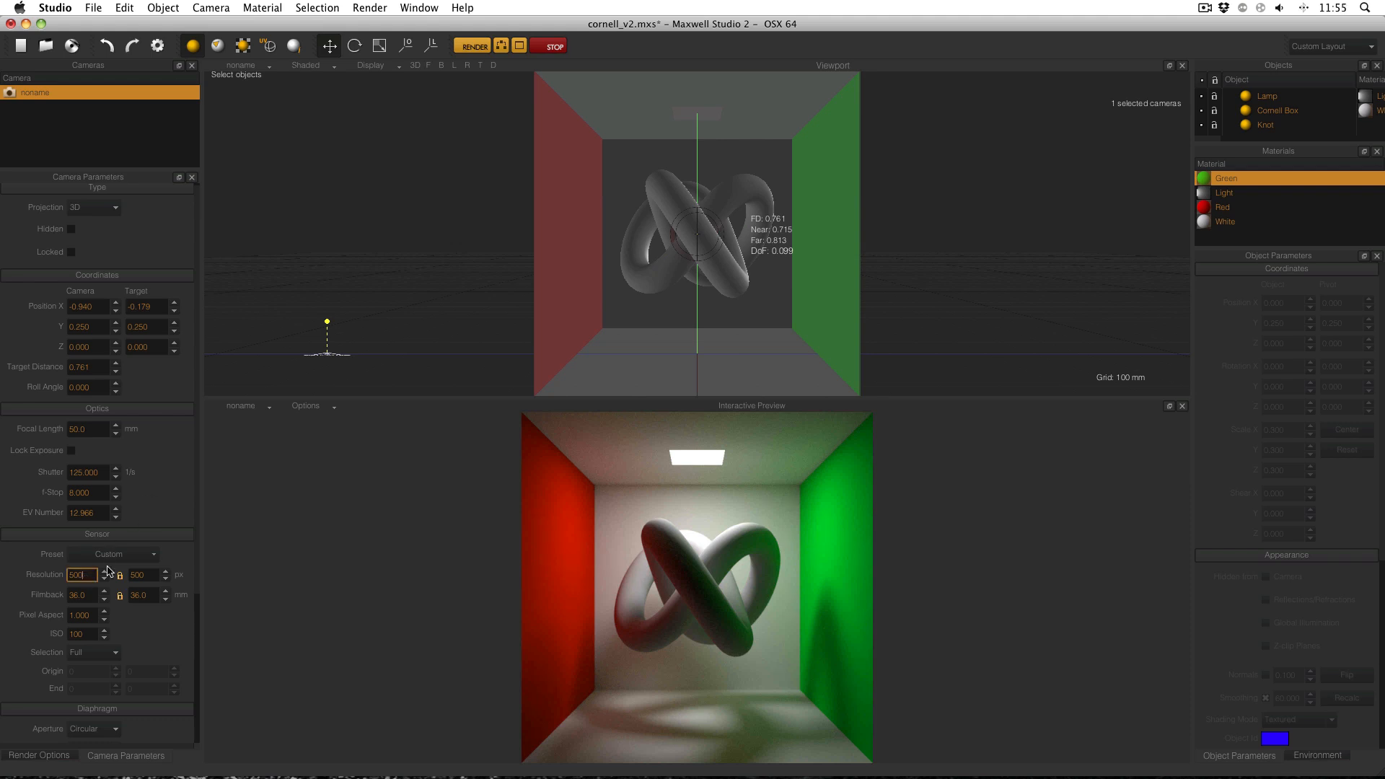